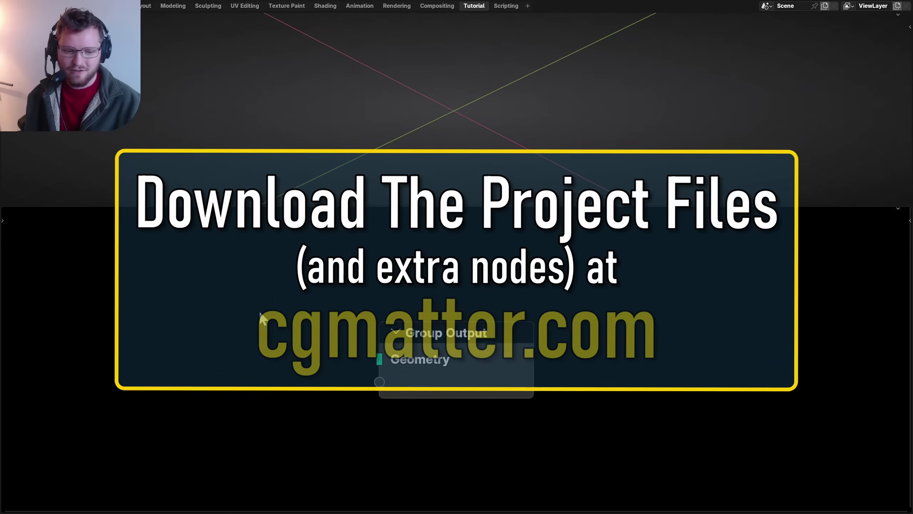
# Add a Spiral node and connect its Curve output to the Group Output's Geometry.
pyautogui.hotkey('shift', 'a')
pyautogui.write('spiral')
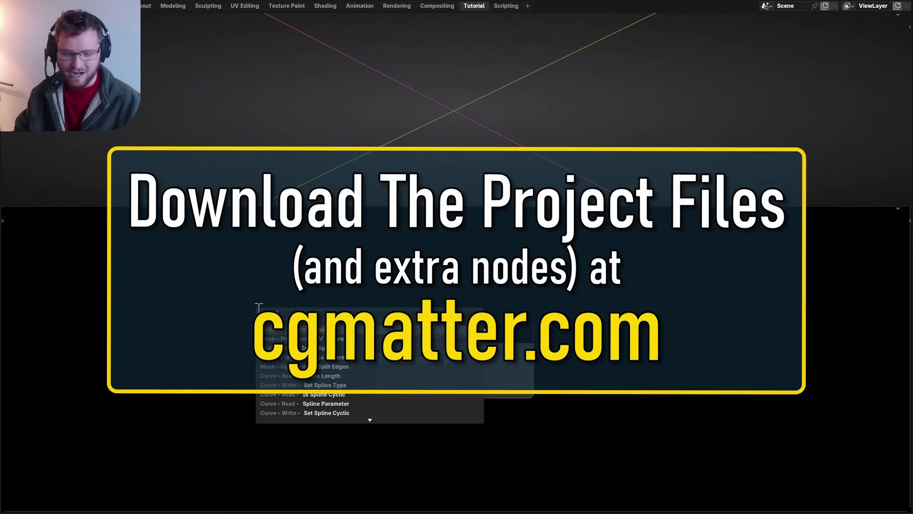
pyautogui.press('Return')
pyautogui.click(135, 296)
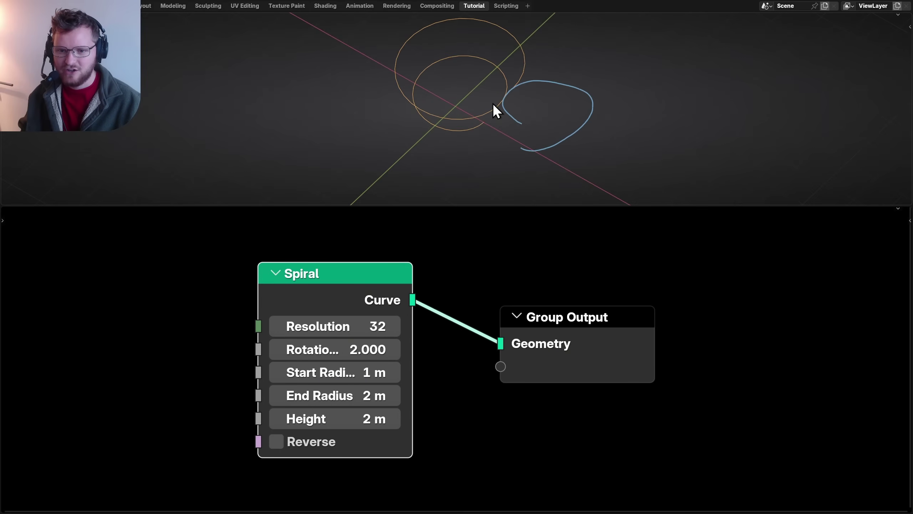
# Set the Spiral's Resolution to 100, Rotations to 0.85, End Radius to 0.58 m and Height to 0.5 m.
pyautogui.click(334, 418)
pyautogui.write('0.5')
pyautogui.press('Return')
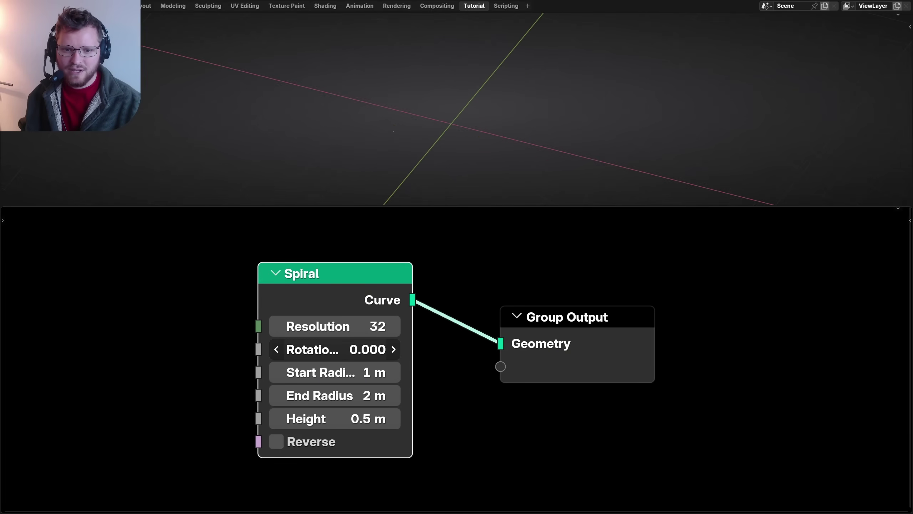
pyautogui.moveTo(356, 349); pyautogui.dragTo(374, 349)
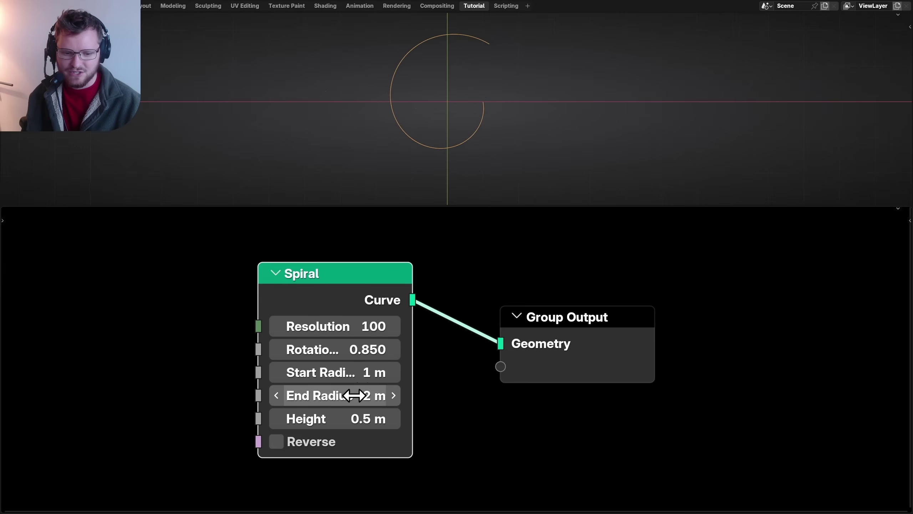
pyautogui.moveTo(354, 395); pyautogui.dragTo(326, 395)
# Sketch nested annotation strokes around the spiral in the enlarged viewport and erase them.
pyautogui.moveTo(504, 287)
pyautogui.mouseDown()
pyautogui.moveTo(475, 285)
pyautogui.moveTo(436, 190)
pyautogui.mouseUp()
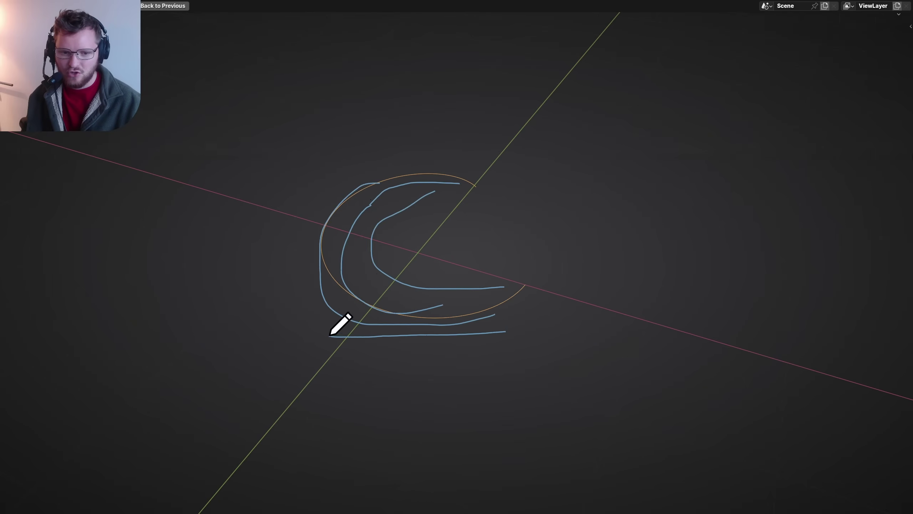
pyautogui.moveTo(468, 157); pyautogui.dragTo(351, 204, button='right')
# Add a Points node with a Count of 10 and place it ahead of the Spiral node.
pyautogui.write('pints')
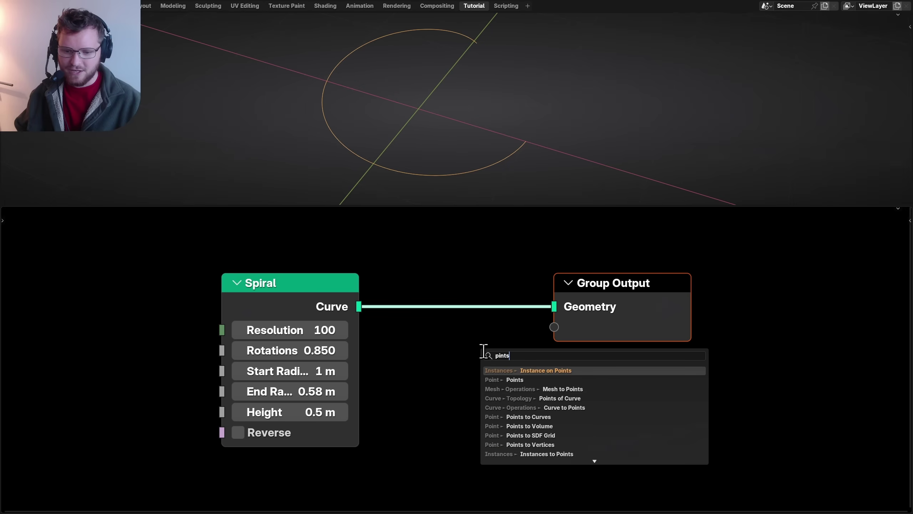
pyautogui.press('Down')
pyautogui.press('Return')
pyautogui.click(432, 351)
pyautogui.scroll(-1, 408, 335)
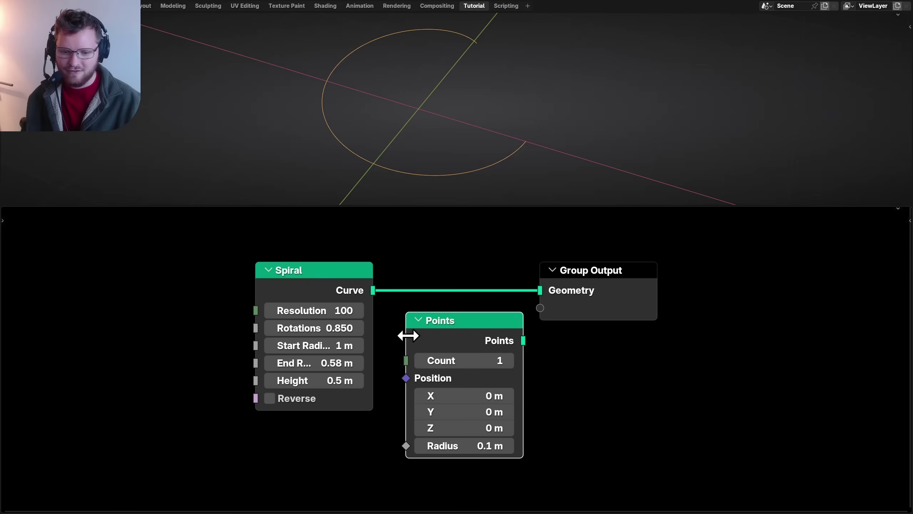
pyautogui.click(467, 356)
pyautogui.write('10')
pyautogui.press('Return')
pyautogui.moveTo(483, 351); pyautogui.dragTo(199, 217)
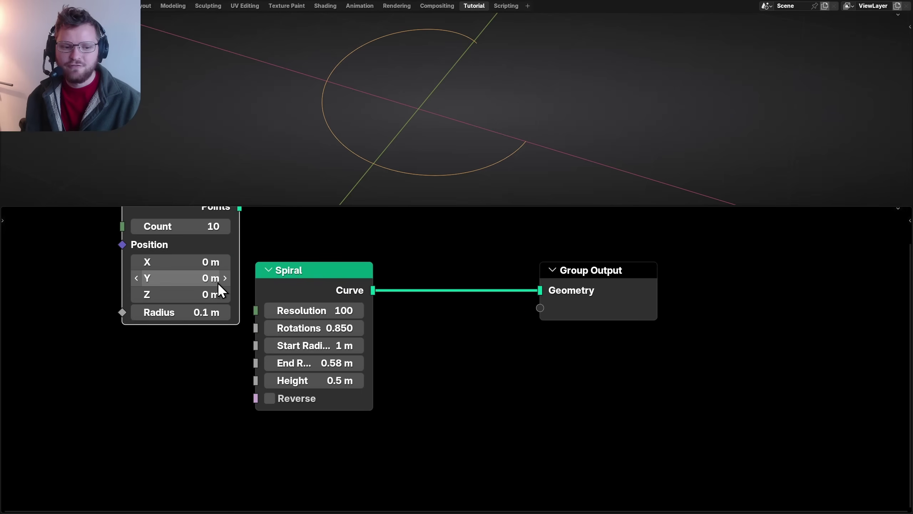
# Add a For Each Element zone and feed the Points output into its Geometry input.
pyautogui.press('Home')
pyautogui.hotkey('shift', 'a')
pyautogui.write('for each')
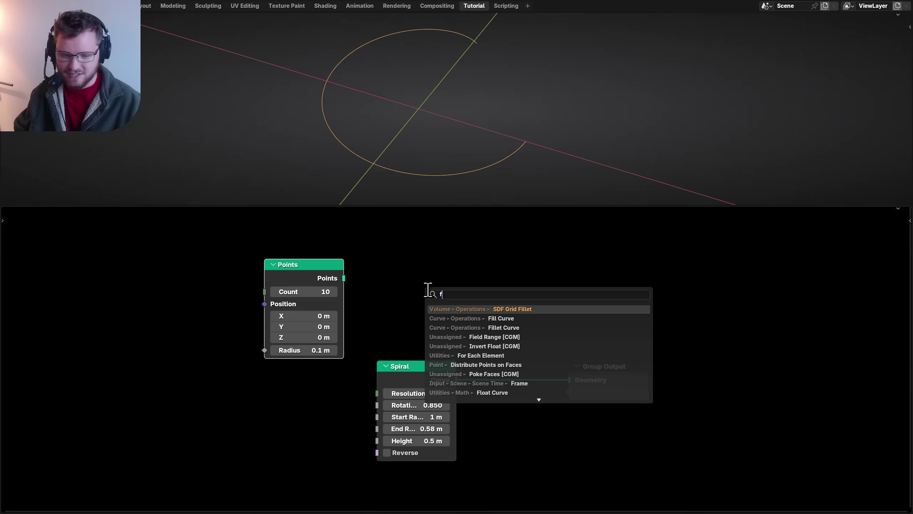
pyautogui.press('Return')
pyautogui.click(400, 276)
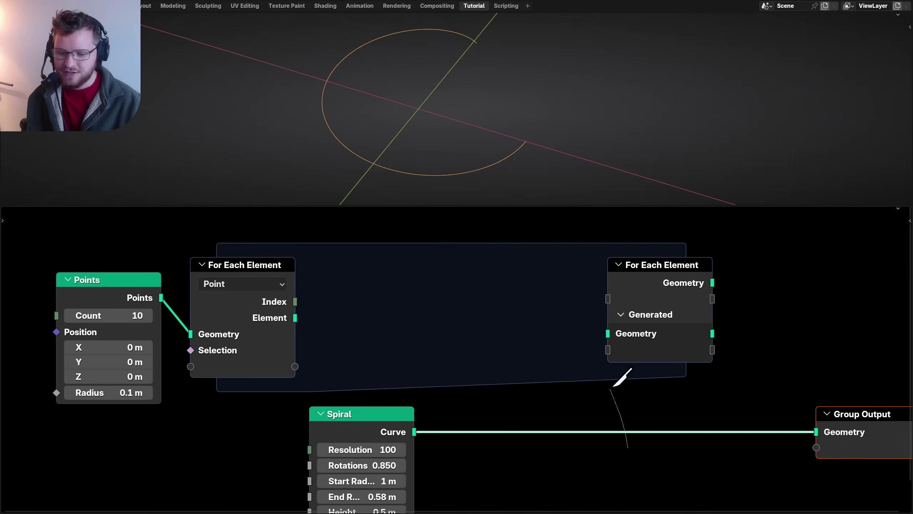
# Place the Spiral inside the For Each Element zone, link its Curve to the generated Geometry, and route that to the Group Output.
pyautogui.keyDown('ctrl'); pyautogui.moveTo(613, 385); pyautogui.dragTo(613, 386, button='right'); pyautogui.keyUp('ctrl')
pyautogui.moveTo(369, 432); pyautogui.dragTo(473, 312)
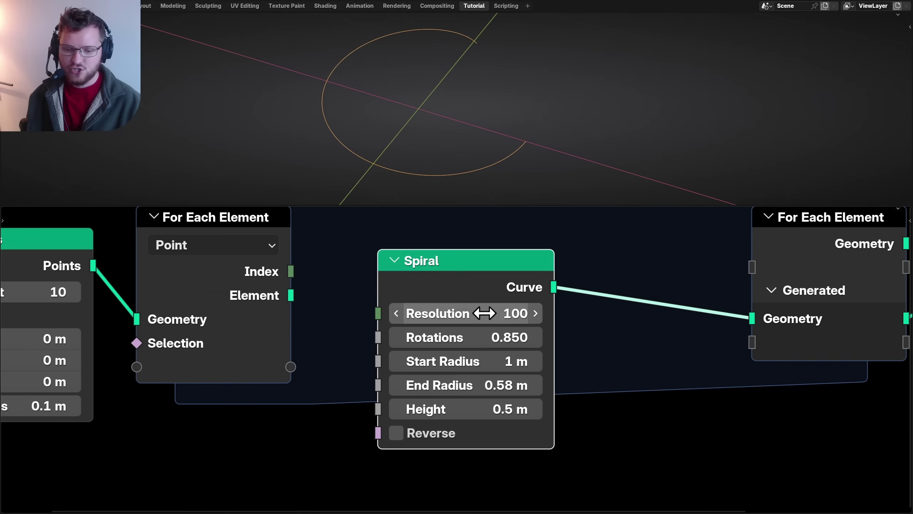
pyautogui.scroll(1, 459, 351)
pyautogui.moveTo(467, 392)
pyautogui.mouseDown()
pyautogui.moveTo(445, 390)
pyautogui.moveTo(473, 390)
pyautogui.mouseUp()
pyautogui.hotkey('ctrl', 'z')
# Move the Spiral closer to the zone's end and add a Single Random Value [CGM] node below the For Each Element input.
pyautogui.moveTo(575, 401); pyautogui.dragTo(483, 384)
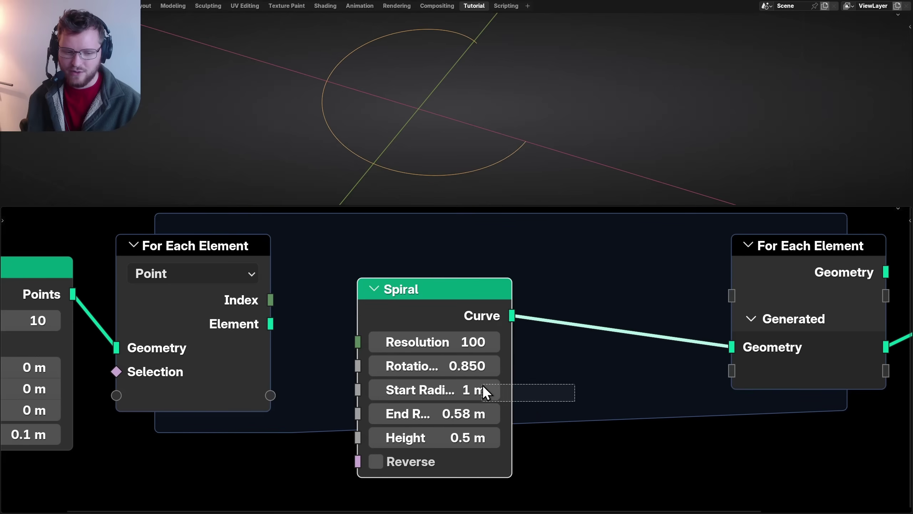
pyautogui.hotkey('shift', 'a')
pyautogui.write('random')
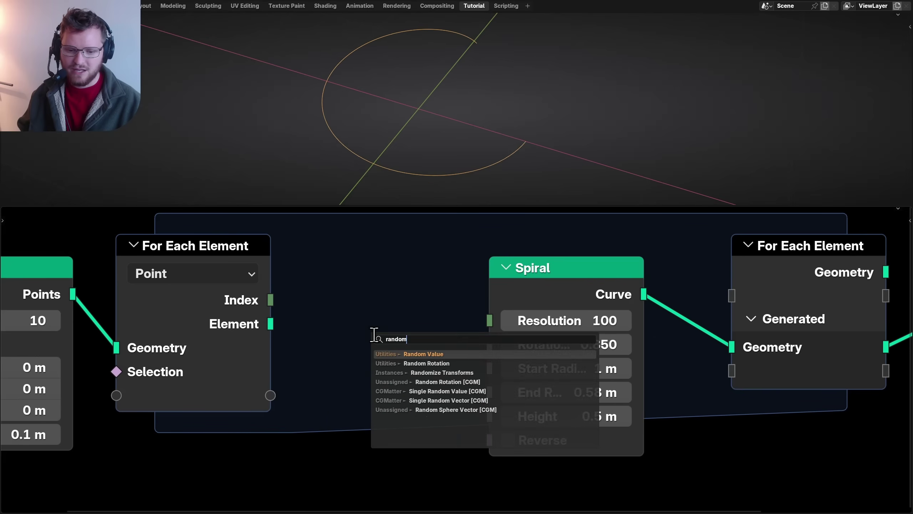
pyautogui.press('Down')
pyautogui.press('Down')
pyautogui.press('Down')
pyautogui.press('Down')
pyautogui.press('Return')
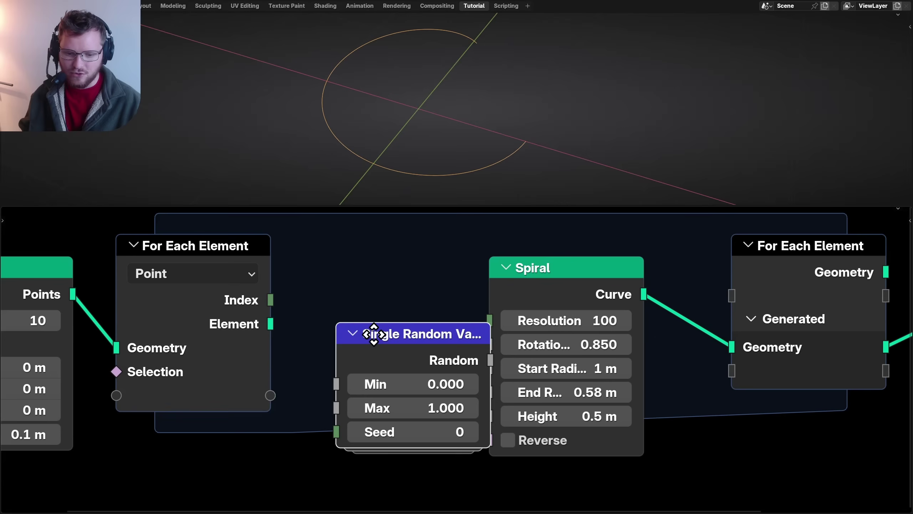
pyautogui.press('Home')
pyautogui.click(292, 422)
pyautogui.press('Home')
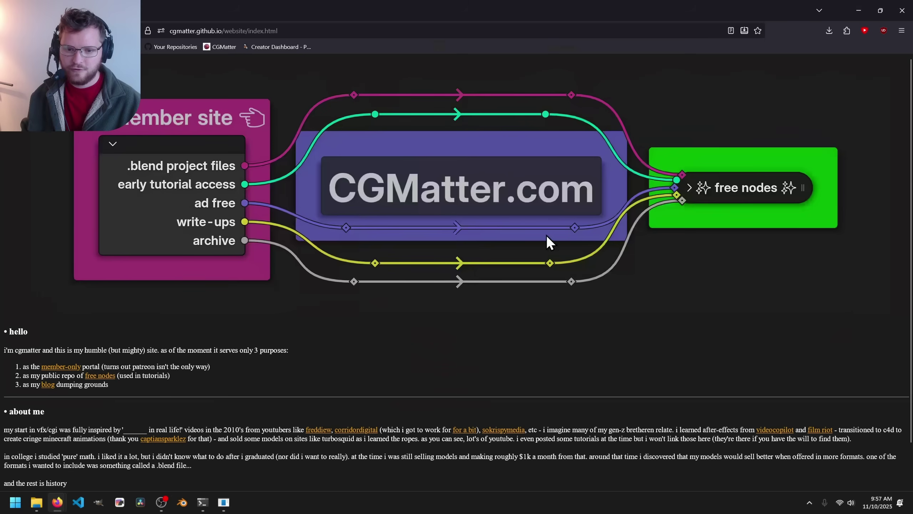
# Switch to the browser and open the free nodes section of the CGMatter website.
pyautogui.click(218, 30)
pyautogui.press('Escape')
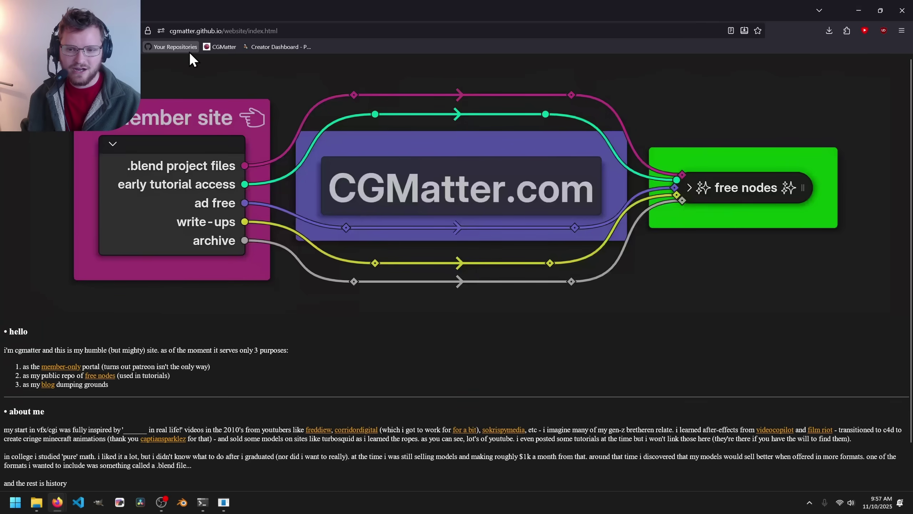
pyautogui.click(731, 188)
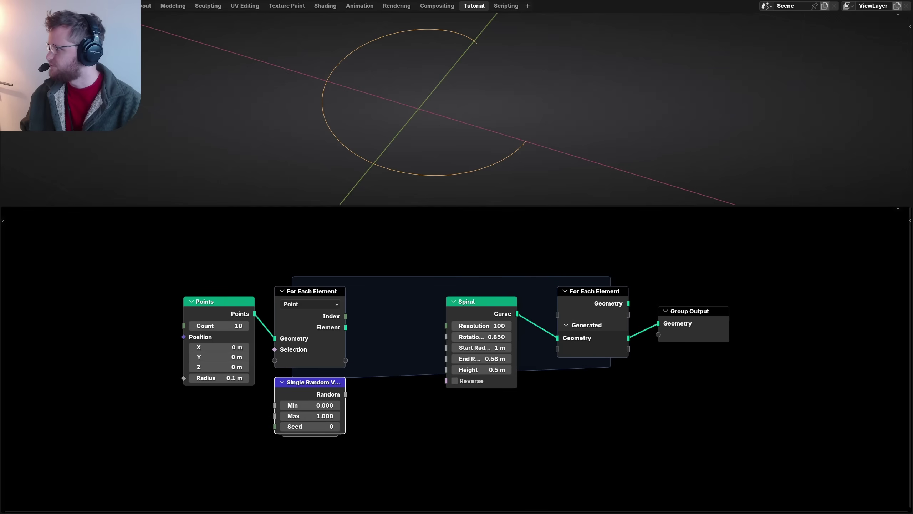
# Back in Blender, space the nodes apart, place Single Random Value inside the zone, and connect the zone's Index to its Seed.
pyautogui.moveTo(119, 357); pyautogui.dragTo(344, 310)
pyautogui.press('g')
pyautogui.click(215, 311)
pyautogui.press('Home')
pyautogui.moveTo(379, 384); pyautogui.dragTo(384, 340)
pyautogui.press('Home')
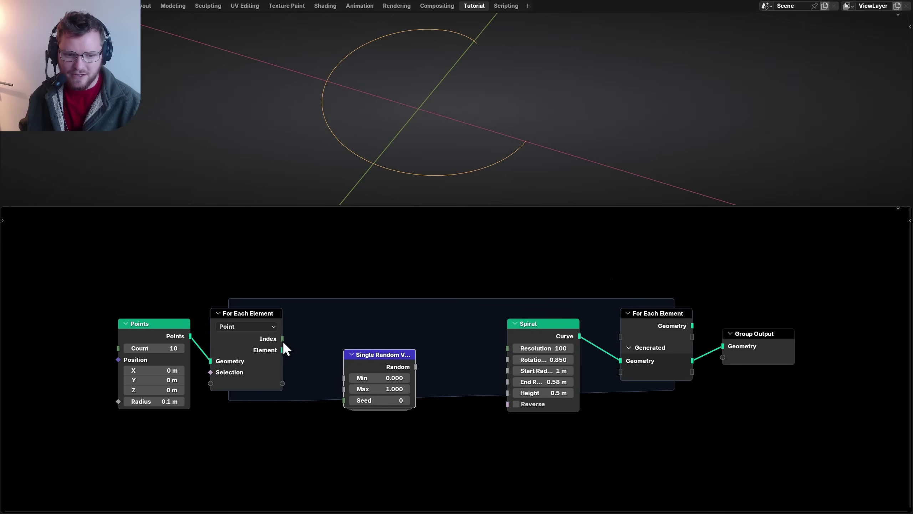
pyautogui.moveTo(313, 320); pyautogui.dragTo(341, 408)
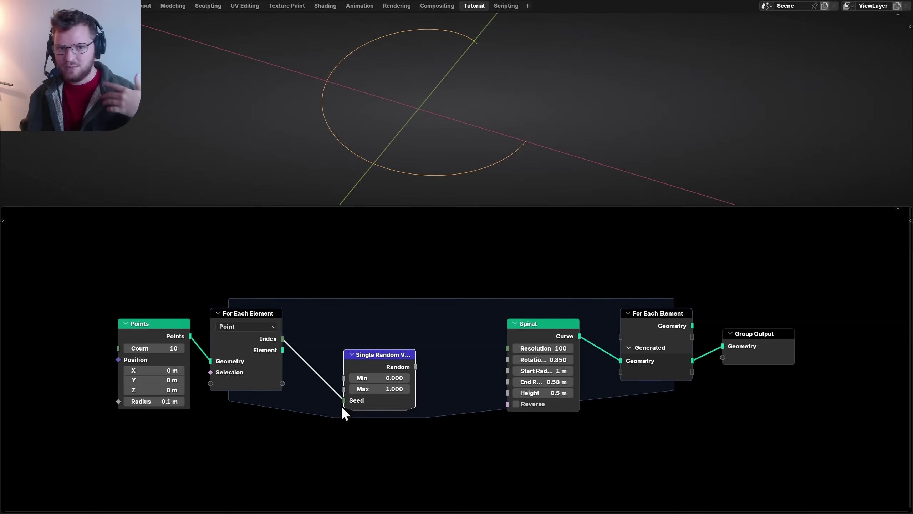
# Connect the Random output of Single Random Value to the Spiral's Start Radius.
pyautogui.scroll(2, 466, 437)
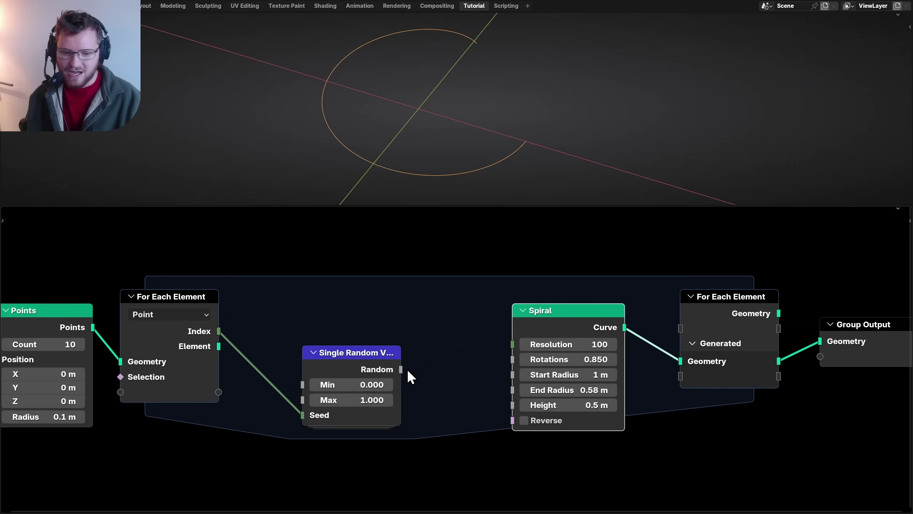
pyautogui.moveTo(401, 369); pyautogui.dragTo(513, 375)
pyautogui.moveTo(408, 134)
pyautogui.mouseDown(button='middle')
pyautogui.moveTo(379, 118)
pyautogui.moveTo(414, 107)
pyautogui.moveTo(422, 123)
pyautogui.mouseUp(button='middle')
pyautogui.scroll(3, 478, 383)
pyautogui.keyDown('ctrl'); pyautogui.moveTo(501, 366); pyautogui.dragTo(492, 373, button='right'); pyautogui.keyUp('ctrl')
pyautogui.hotkey('ctrl', 'z')
# Set the Start Radius random value's Min to 0.5 and Max to 1.5.
pyautogui.moveTo(320, 396); pyautogui.dragTo(422, 361, button='middle')
pyautogui.click(422, 360)
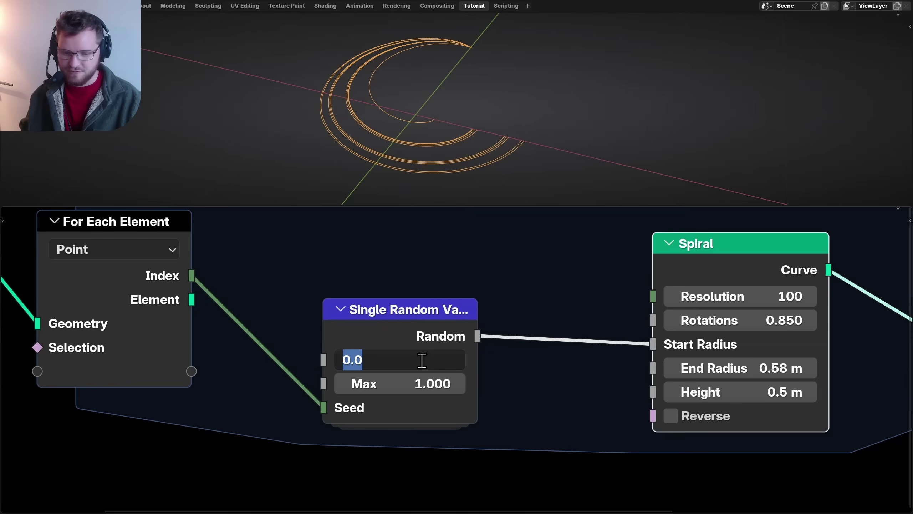
pyautogui.write('.5')
pyautogui.press('Tab')
pyautogui.write('1.5')
pyautogui.press('Return')
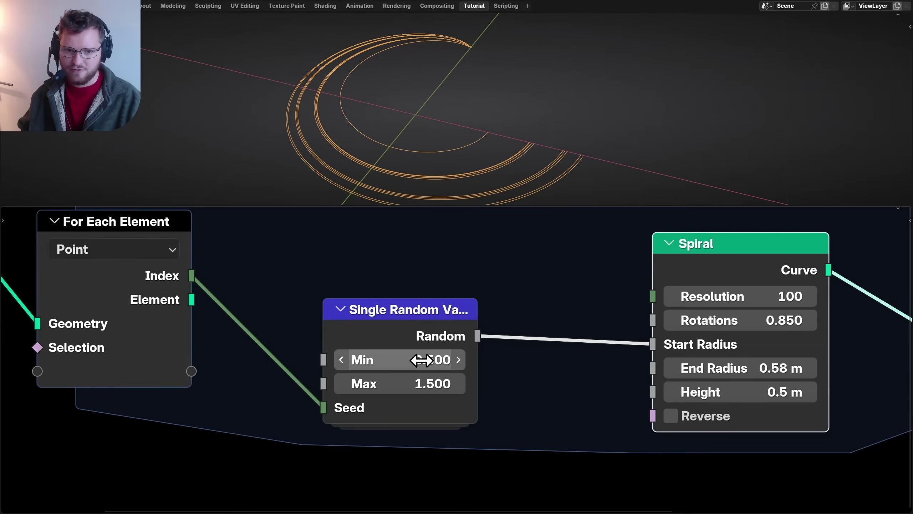
pyautogui.moveTo(424, 144); pyautogui.dragTo(451, 127, button='middle')
pyautogui.hotkey('ctrl', 'space')
pyautogui.moveTo(383, 273); pyautogui.dragTo(445, 236, button='middle')
pyautogui.moveTo(439, 256); pyautogui.dragTo(366, 183)
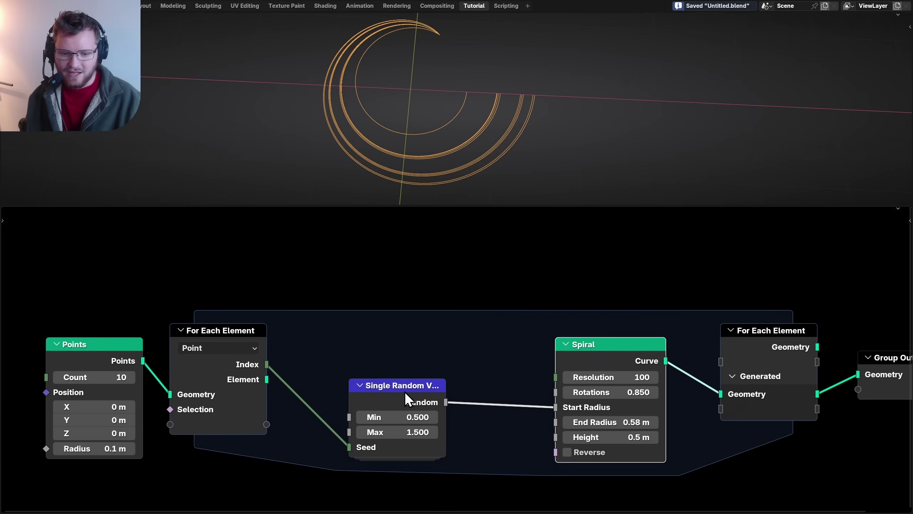
# Duplicate the Single Random Value node above the original and connect the zone's Index to the copy's Seed.
pyautogui.hotkey('shift', 'd')
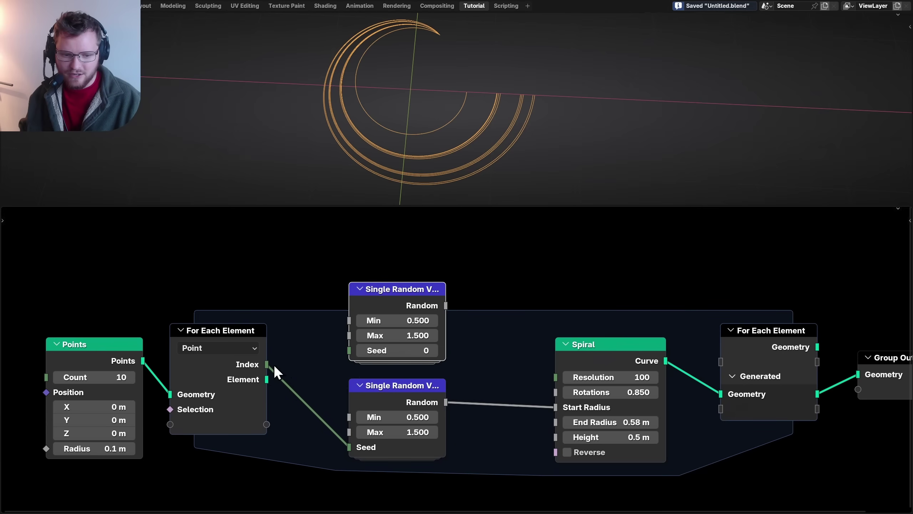
pyautogui.moveTo(347, 344); pyautogui.dragTo(349, 349)
pyautogui.scroll(5, 458, 362)
pyautogui.moveTo(718, 401); pyautogui.dragTo(505, 369, button='middle')
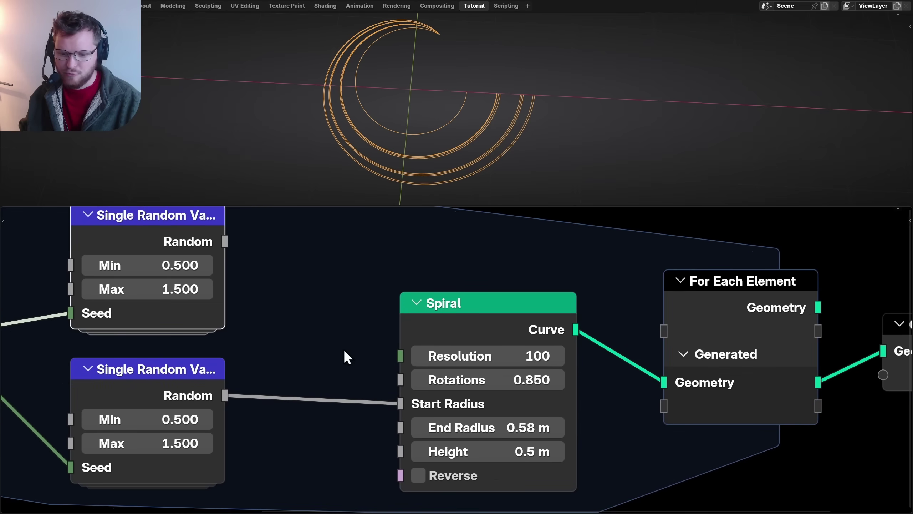
# Set the upper random value's Max to 1.2 and connect its output to the Spiral's Rotations.
pyautogui.moveTo(304, 345); pyautogui.dragTo(409, 376, button='middle')
pyautogui.click(282, 319)
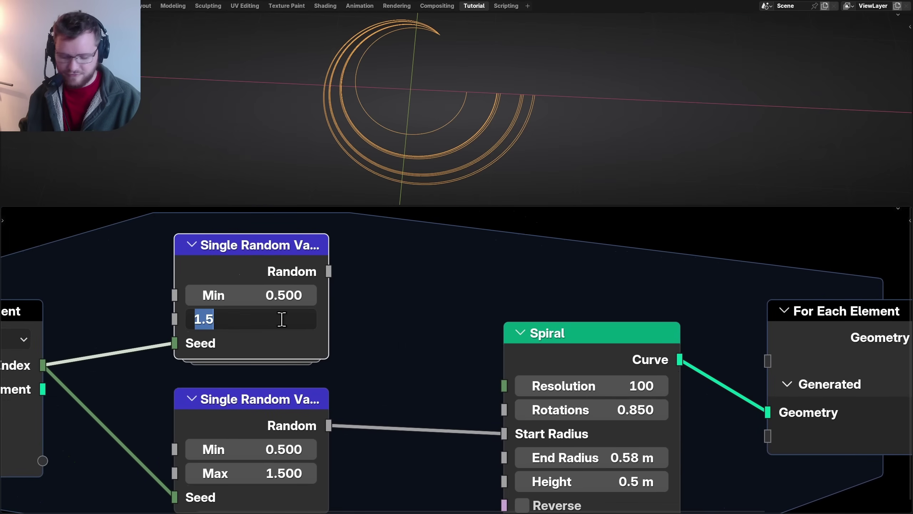
pyautogui.write('1.2')
pyautogui.press('Return')
pyautogui.moveTo(328, 271); pyautogui.dragTo(389, 366)
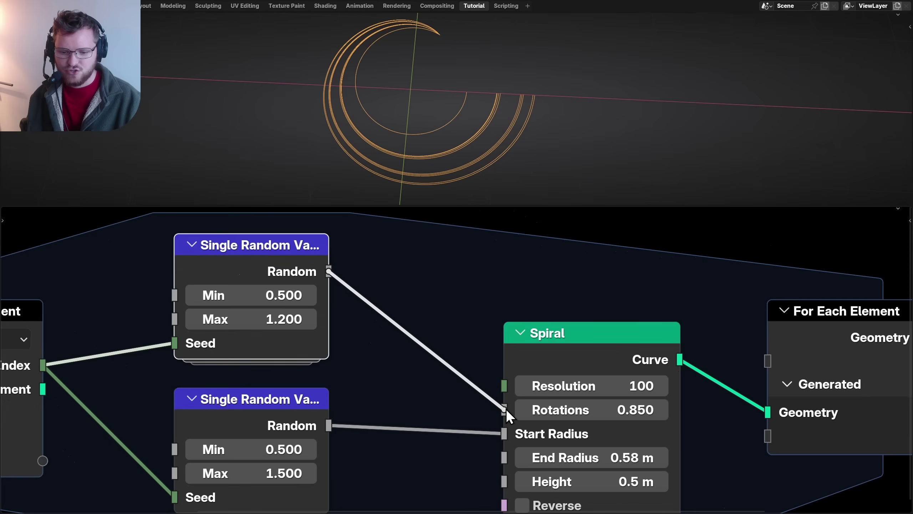
pyautogui.moveTo(506, 408); pyautogui.dragTo(504, 410)
pyautogui.moveTo(435, 102)
pyautogui.mouseDown(button='middle')
pyautogui.moveTo(445, 58)
pyautogui.moveTo(435, 101)
pyautogui.mouseUp(button='middle')
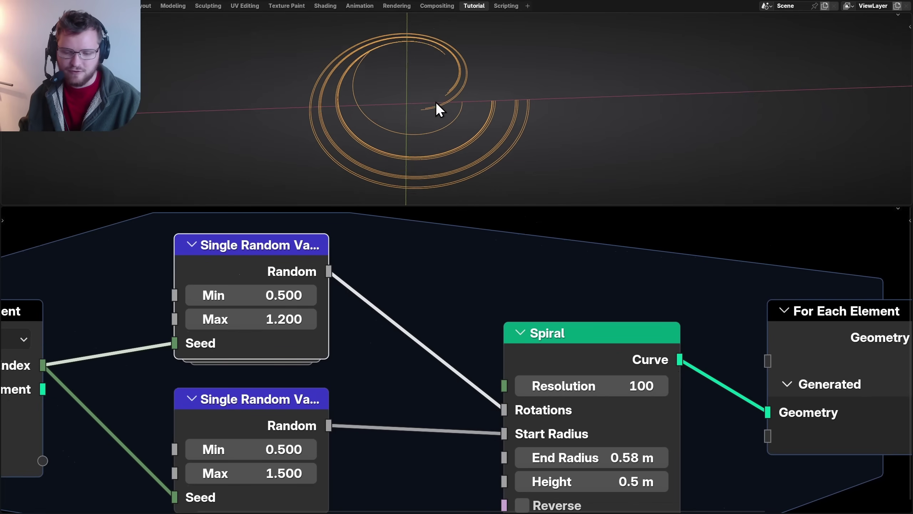
pyautogui.moveTo(612, 495); pyautogui.dragTo(510, 384, button='middle')
pyautogui.moveTo(426, 117); pyautogui.dragTo(431, 74, button='middle')
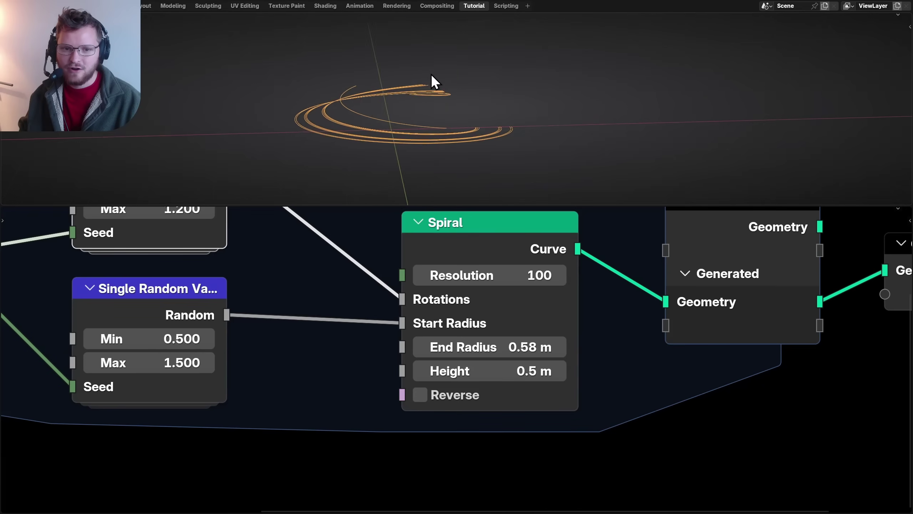
# Try driving the Spiral's Height with a third Single Random Value, Min 0.2 and Max 1, seeded by the zone's Index.
pyautogui.scroll(-3, 260, 334)
pyautogui.moveTo(260, 334); pyautogui.dragTo(453, 341, button='middle')
pyautogui.click(452, 338)
pyautogui.hotkey('shift', 'd')
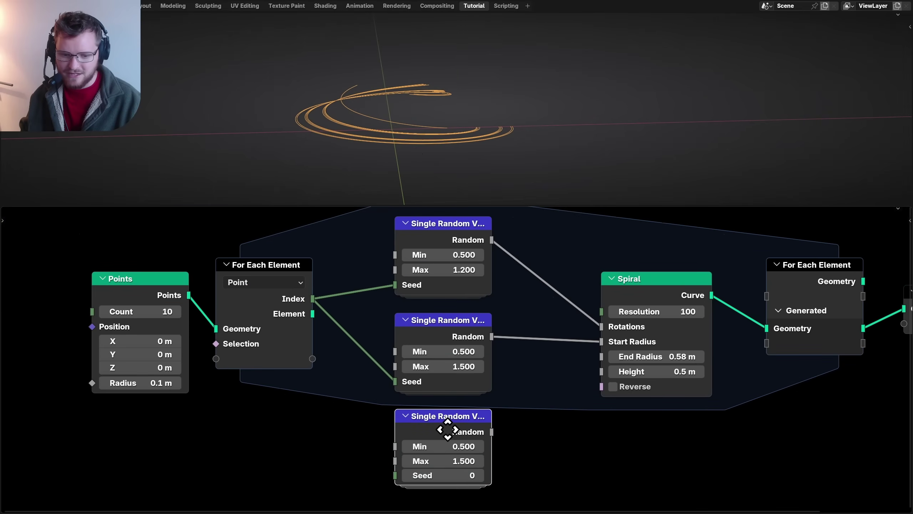
pyautogui.moveTo(329, 309); pyautogui.dragTo(392, 476)
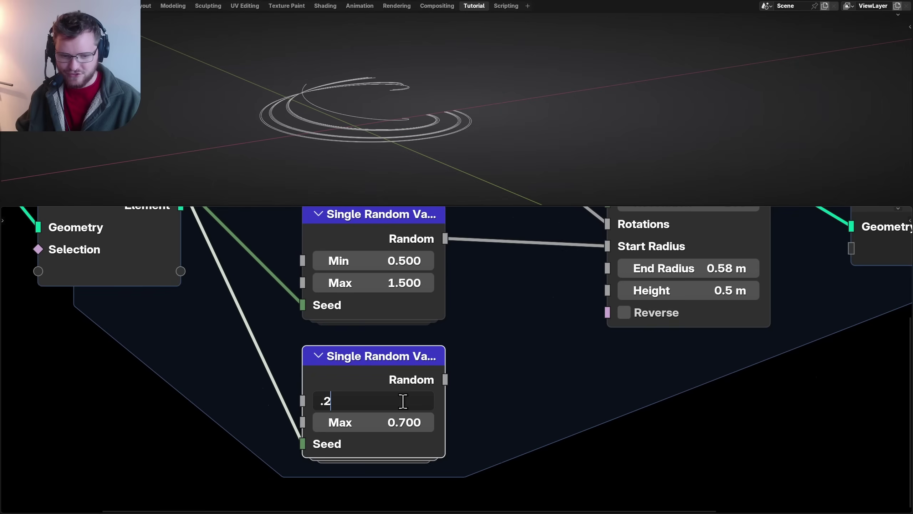
pyautogui.press('Tab')
pyautogui.write('1')
pyautogui.press('Return')
pyautogui.moveTo(445, 379); pyautogui.dragTo(532, 332)
pyautogui.moveTo(616, 290); pyautogui.dragTo(613, 290)
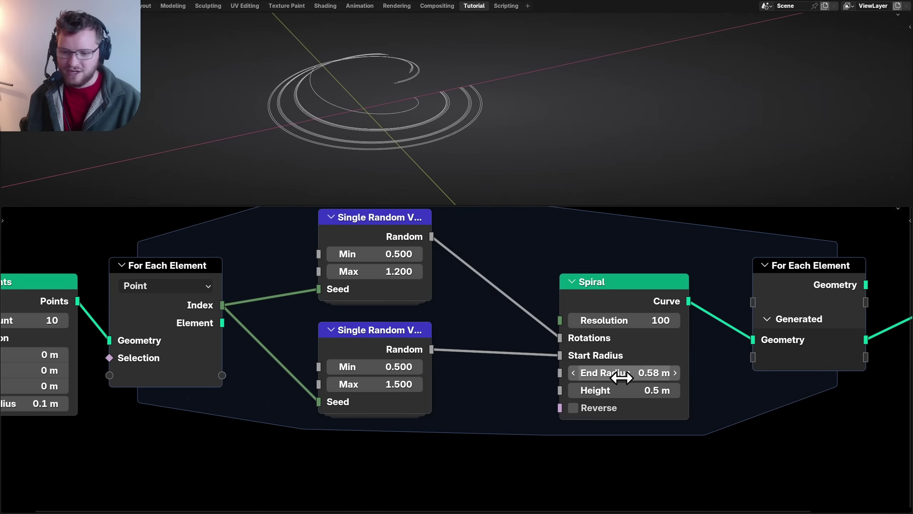
# Try an End Radius of 0.18 m on the Spiral and undo it.
pyautogui.moveTo(611, 373); pyautogui.dragTo(551, 385)
pyautogui.moveTo(382, 74); pyautogui.dragTo(373, 119, button='middle')
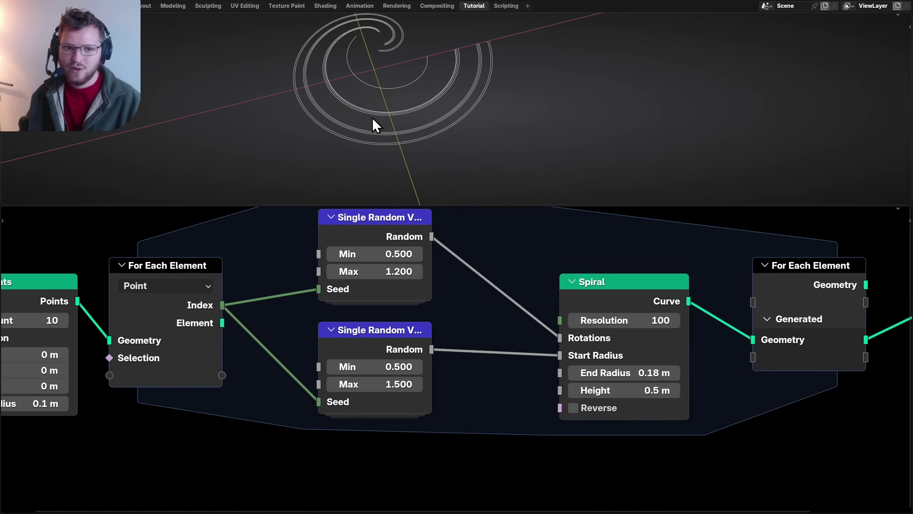
pyautogui.hotkey('ctrl', 'z')
# Duplicate the lower Single Random Value node, seed the copy with the zone's Index, and connect its output to the Spiral's End Radius.
pyautogui.click(336, 329)
pyautogui.hotkey('shift', 'd')
pyautogui.click(334, 441)
pyautogui.press('Home')
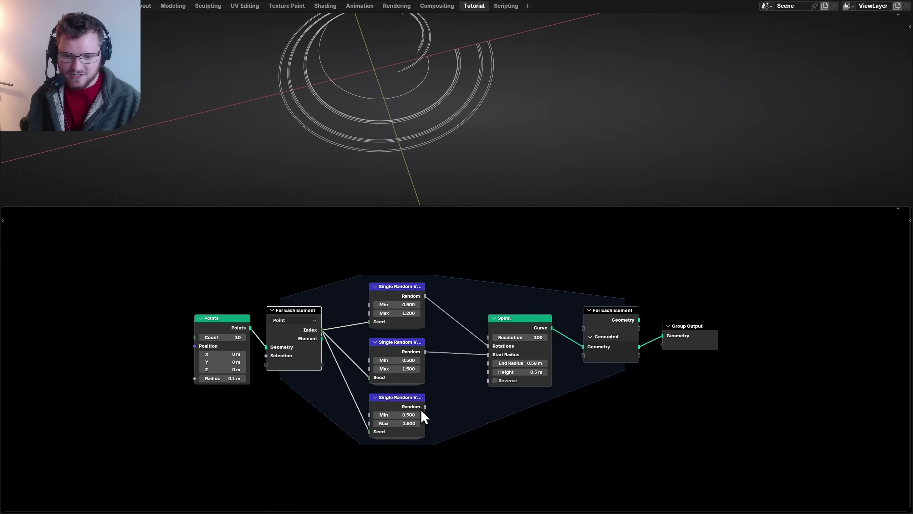
pyautogui.moveTo(423, 408); pyautogui.dragTo(489, 367)
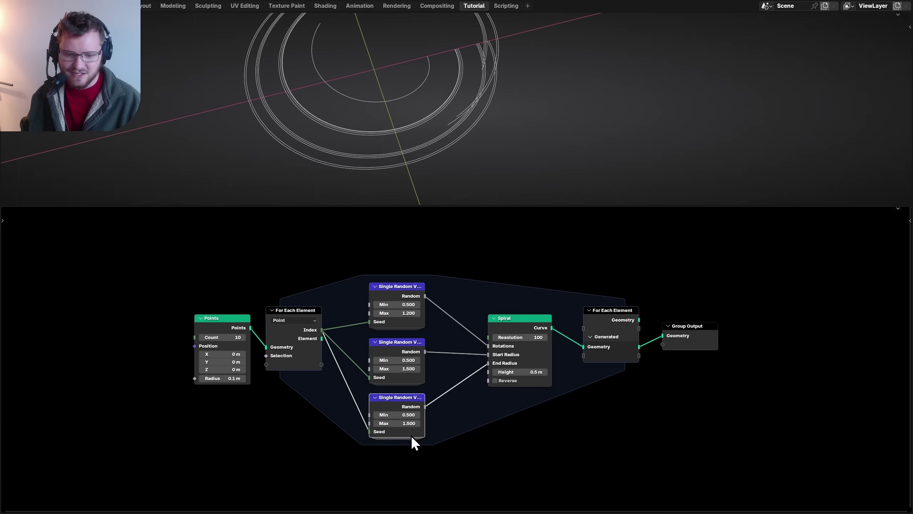
# Set the lowest Single Random Value's Min to 0.3 and Max to 0.7.
pyautogui.scroll(5, 412, 436)
pyautogui.click(380, 420)
pyautogui.write('.3')
pyautogui.press('Tab')
pyautogui.write('.7')
pyautogui.press('Return')
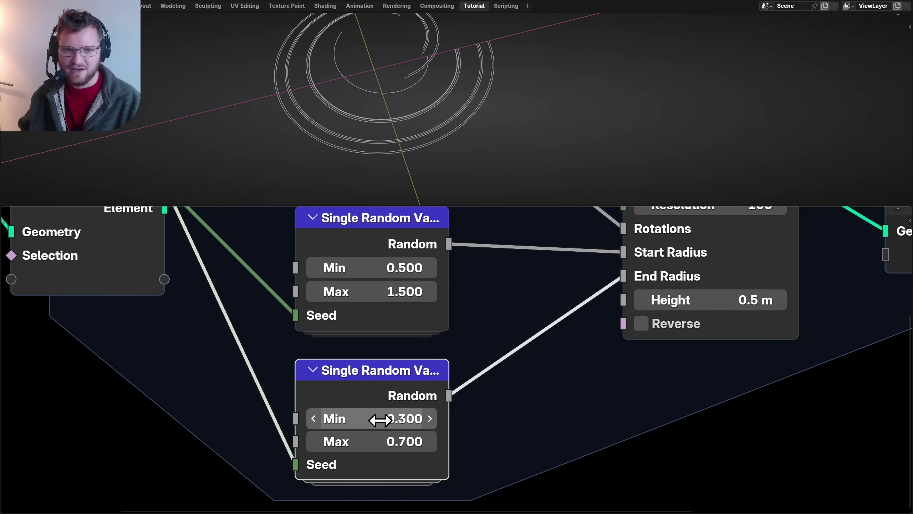
# Insert a Trim Curve node between the Spiral and the For Each Element output.
pyautogui.press('Home')
pyautogui.click(608, 279)
pyautogui.hotkey('shift', 'a')
pyautogui.write('trim')
pyautogui.press('Return')
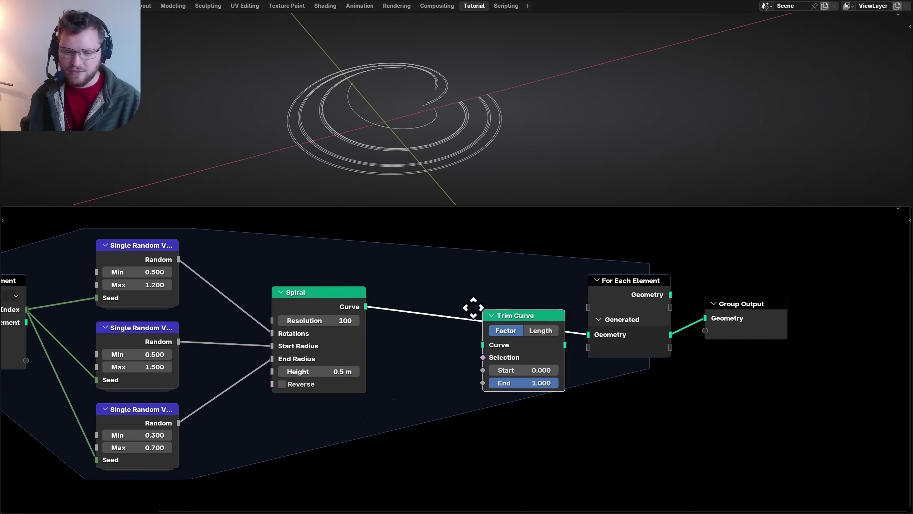
pyautogui.click(381, 298)
pyautogui.moveTo(429, 371); pyautogui.dragTo(464, 371)
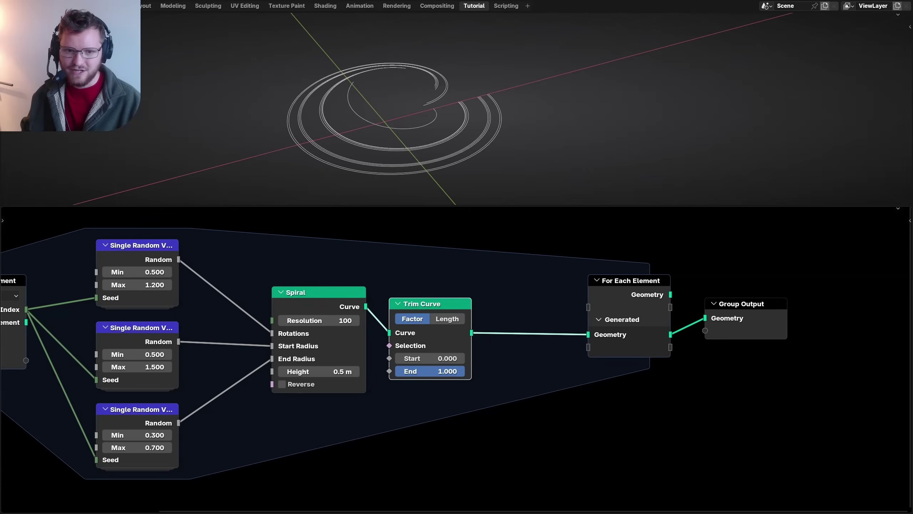
# Space out the nodes after the Spiral, then duplicate the lowest Single Random Value and seed the copy with the zone's Index.
pyautogui.scroll(2, 404, 116)
pyautogui.keyDown('shift'); pyautogui.moveTo(773, 404); pyautogui.dragTo(485, 302); pyautogui.keyUp('shift')
pyautogui.press('g')
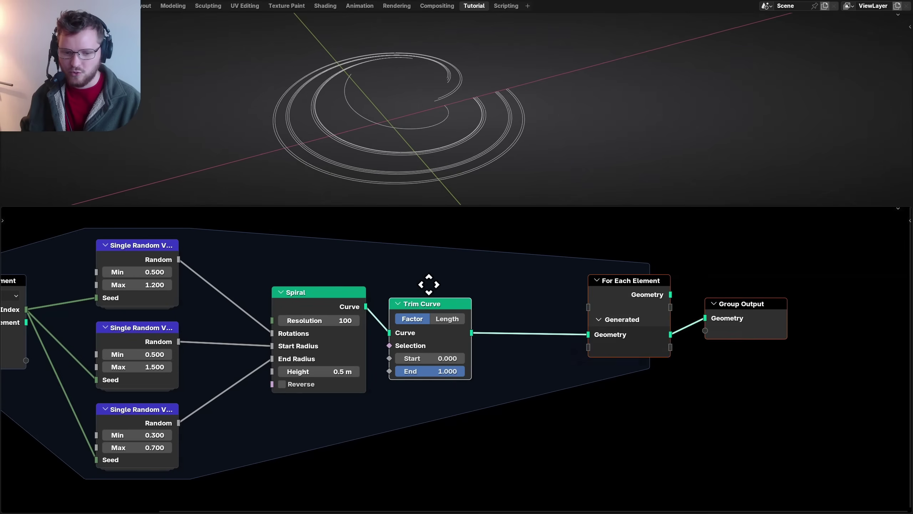
pyautogui.click(567, 298)
pyautogui.hotkey('shift', 'd')
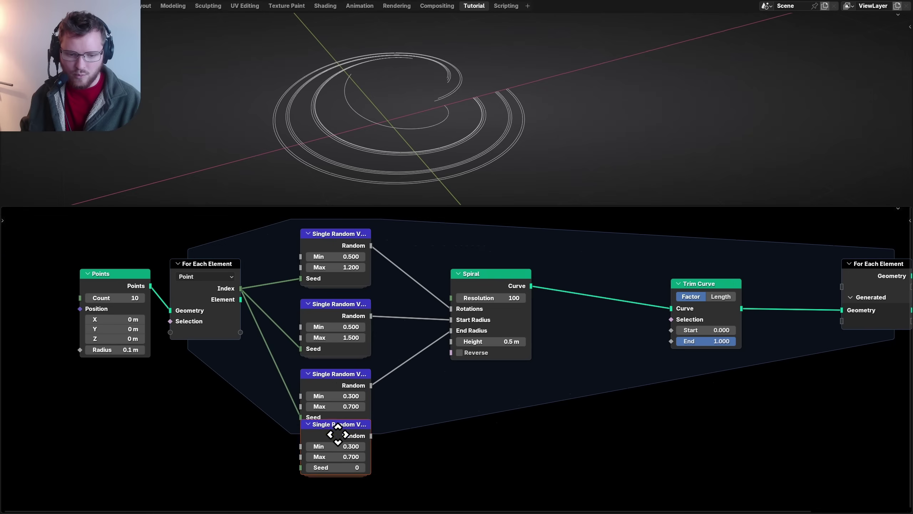
pyautogui.click(338, 439)
pyautogui.moveTo(240, 288); pyautogui.dragTo(300, 477)
# Set the new random value's Min to 0.5 and Max to 1 and connect its output to the Trim Curve's End.
pyautogui.scroll(3, 347, 482)
pyautogui.click(350, 437)
pyautogui.write('.5')
pyautogui.press('Tab')
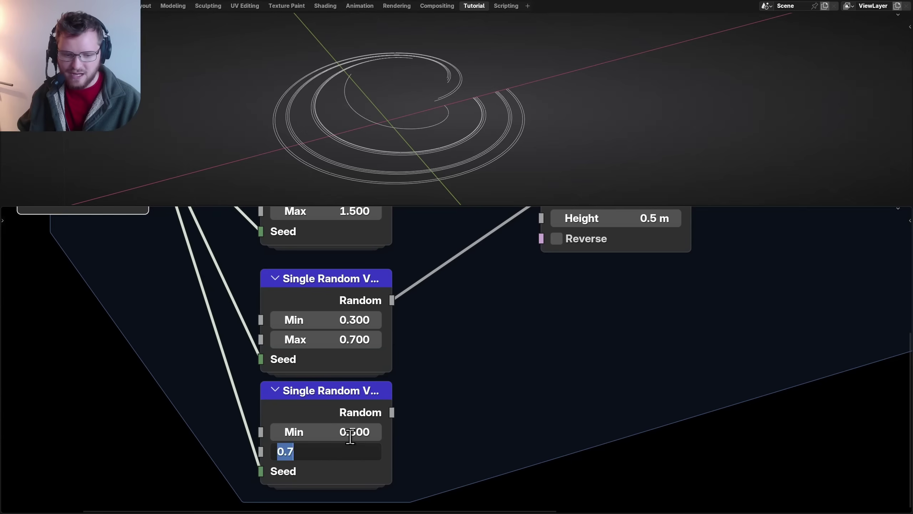
pyautogui.write('1')
pyautogui.press('Return')
pyautogui.scroll(-2, 351, 432)
pyautogui.moveTo(264, 449); pyautogui.dragTo(615, 329)
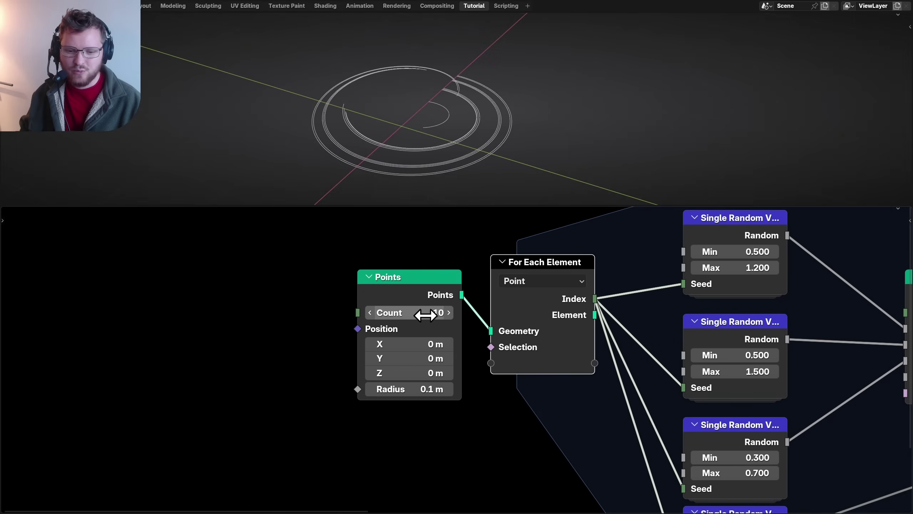
# Set the Min of the uppermost random value to 0.26 and of the second one to 0.81, and save the file.
pyautogui.moveTo(422, 311)
pyautogui.mouseDown()
pyautogui.moveTo(407, 312)
pyautogui.moveTo(466, 312)
pyautogui.moveTo(410, 312)
pyautogui.moveTo(427, 314)
pyautogui.mouseUp()
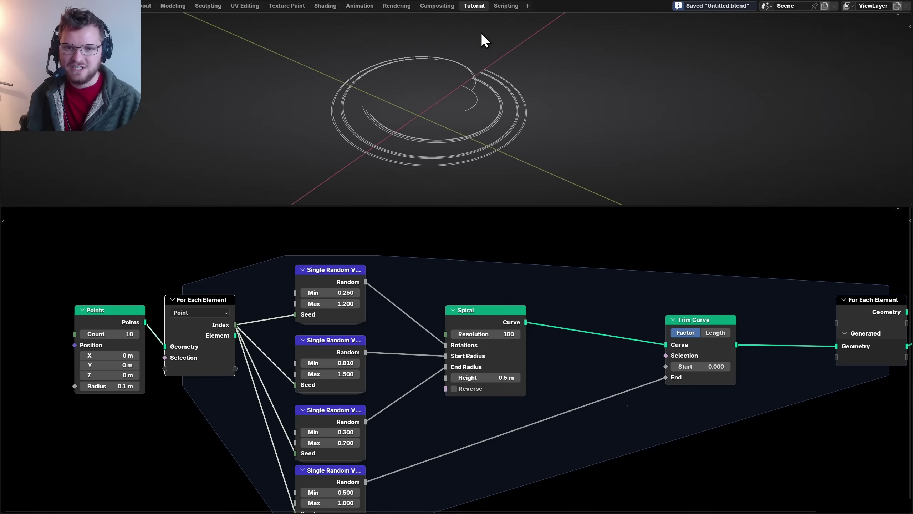
# Insert a Distort [CGM] node between the Trim Curve and the For Each Element output.
pyautogui.moveTo(653, 294); pyautogui.dragTo(503, 328, button='middle')
pyautogui.hotkey('shift', 'a')
pyautogui.write('distort')
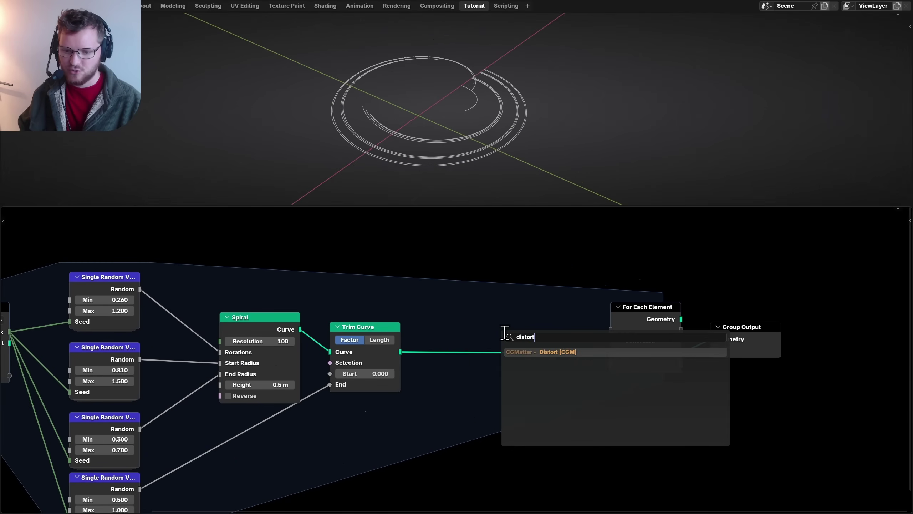
pyautogui.press('Return')
pyautogui.click(496, 316)
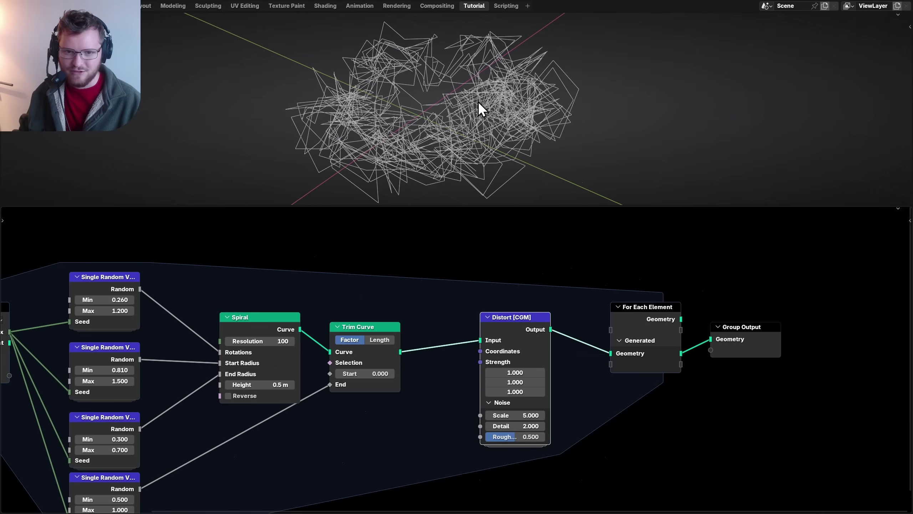
# Set the Distort node's Strength to 0.1 on all three axes and its noise Scale to 2, and save the file.
pyautogui.scroll(2, 515, 372)
pyautogui.click(533, 378)
pyautogui.write('.')
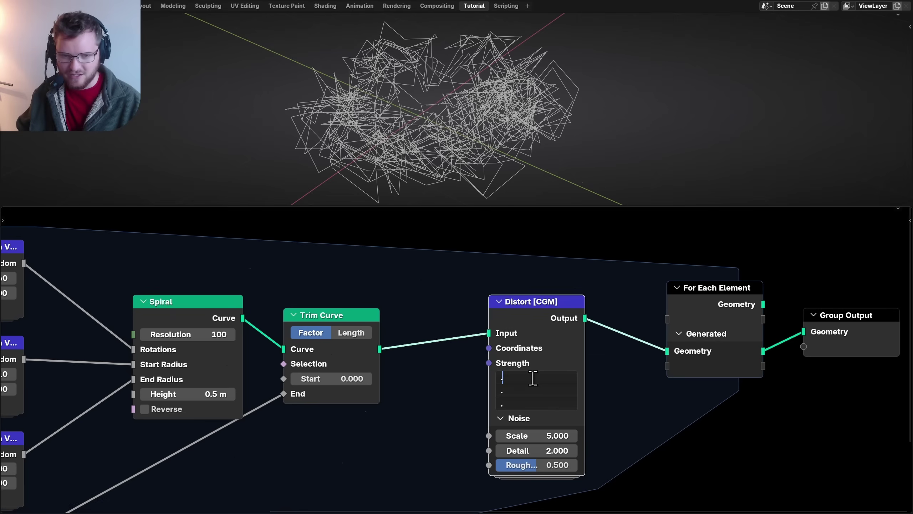
pyautogui.write('1')
pyautogui.press('Return')
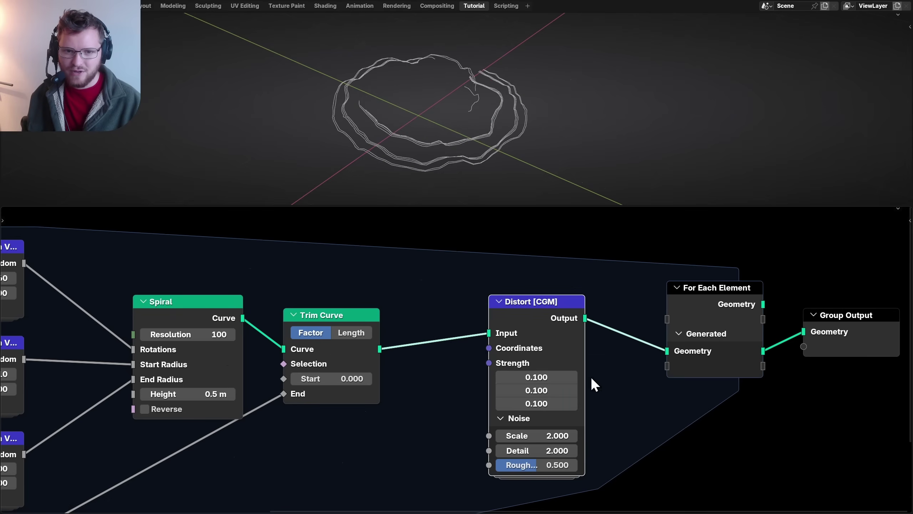
pyautogui.moveTo(464, 88); pyautogui.dragTo(485, 126, button='middle')
pyautogui.hotkey('ctrl', 'space')
pyautogui.scroll(3, 468, 292)
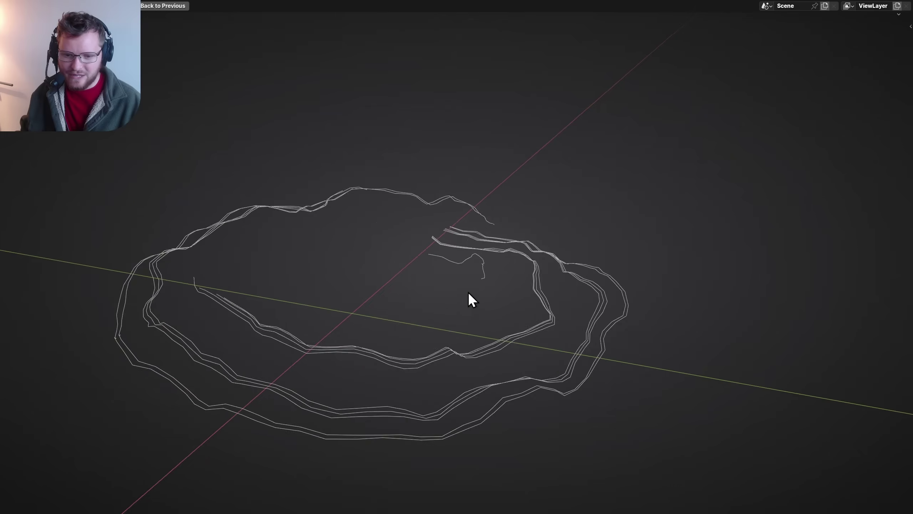
pyautogui.moveTo(468, 292); pyautogui.dragTo(559, 275, button='middle')
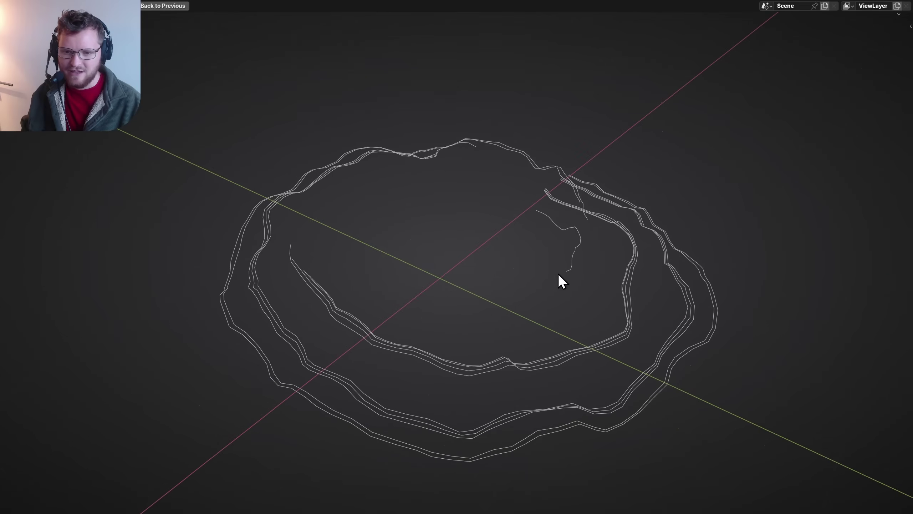
pyautogui.hotkey('ctrl', 'space')
pyautogui.hotkey('ctrl', 's')
# Feed a Position node through a vector Add node into the Distort node's Coordinates.
pyautogui.moveTo(455, 324); pyautogui.dragTo(387, 389)
pyautogui.write('pos')
pyautogui.press('Return')
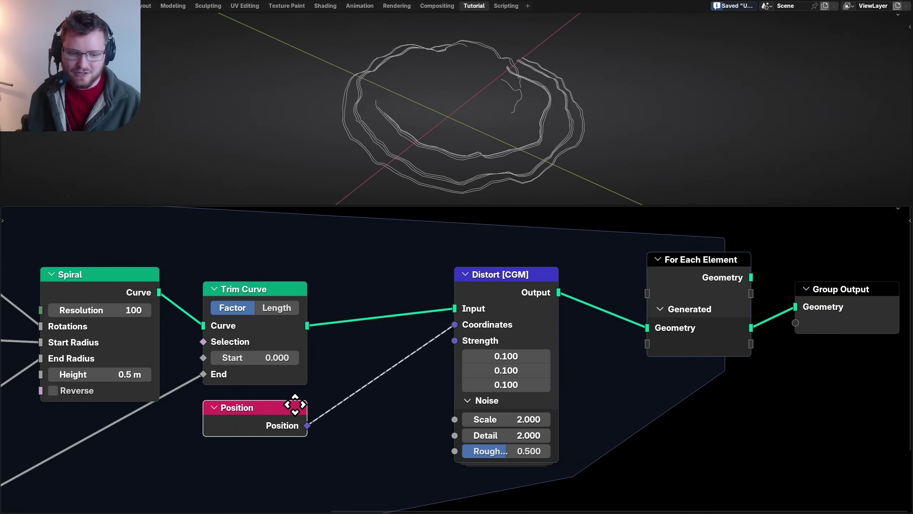
pyautogui.moveTo(355, 359); pyautogui.dragTo(368, 359)
pyautogui.write('add')
pyautogui.press('Return')
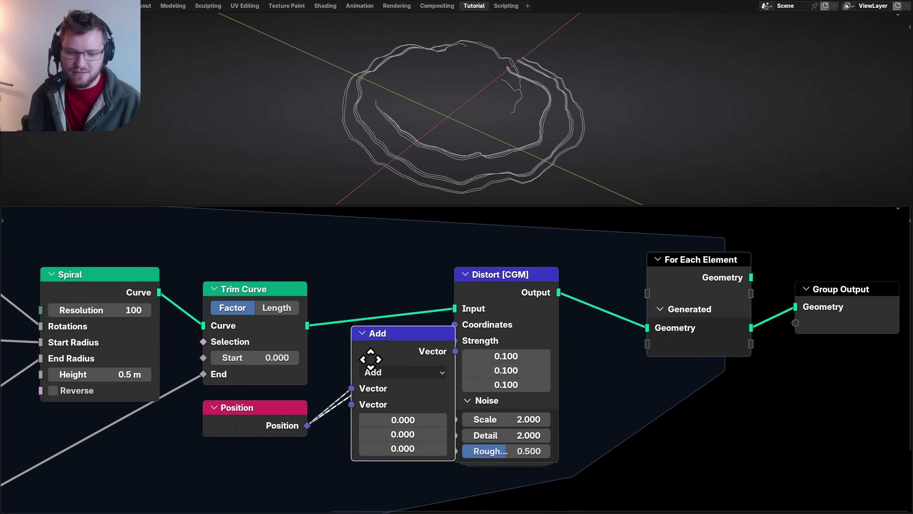
pyautogui.click(354, 373)
# Connect the zone's Index to the second Vector input of the Add node.
pyautogui.moveTo(374, 435)
pyautogui.mouseDown()
pyautogui.moveTo(429, 434)
pyautogui.moveTo(367, 435)
pyautogui.mouseUp()
pyautogui.hotkey('ctrl', 'z')
pyautogui.moveTo(280, 412); pyautogui.dragTo(524, 380, button='middle')
pyautogui.scroll(-2, 525, 381)
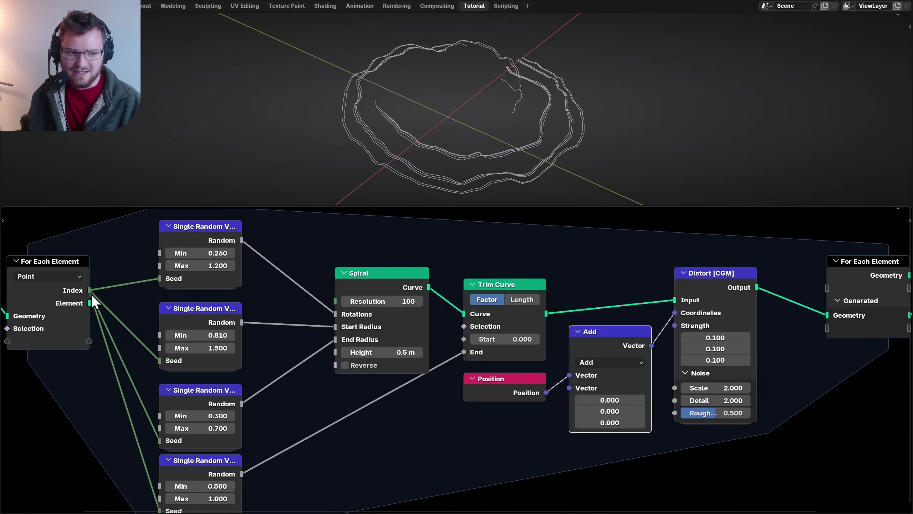
pyautogui.moveTo(194, 350); pyautogui.dragTo(570, 388)
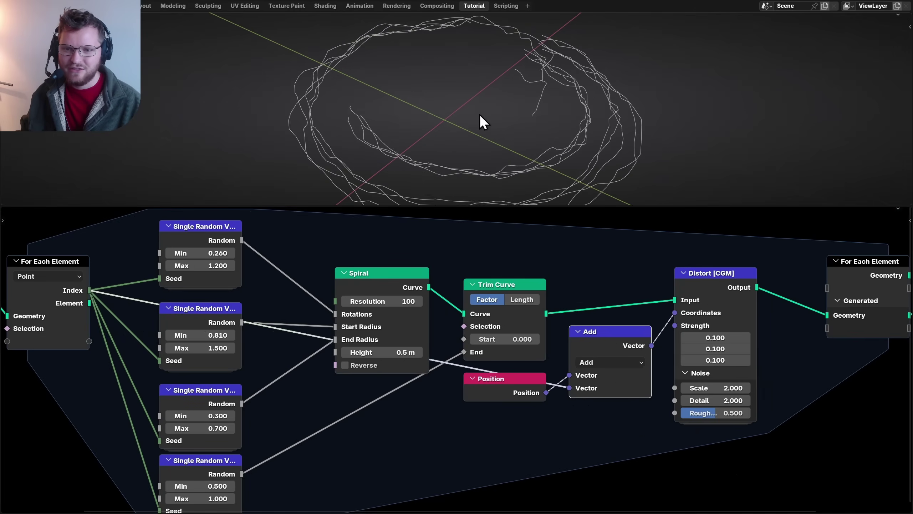
pyautogui.moveTo(477, 99); pyautogui.dragTo(482, 101, button='middle')
# Set the Distort node's X and Y Strength to 0.2, its noise Scale to 1.16 and its Detail to 3.
pyautogui.moveTo(715, 343); pyautogui.dragTo(440, 342, button='middle')
pyautogui.scroll(3, 440, 341)
pyautogui.doubleClick(456, 396)
pyautogui.write('1')
pyautogui.press('Return')
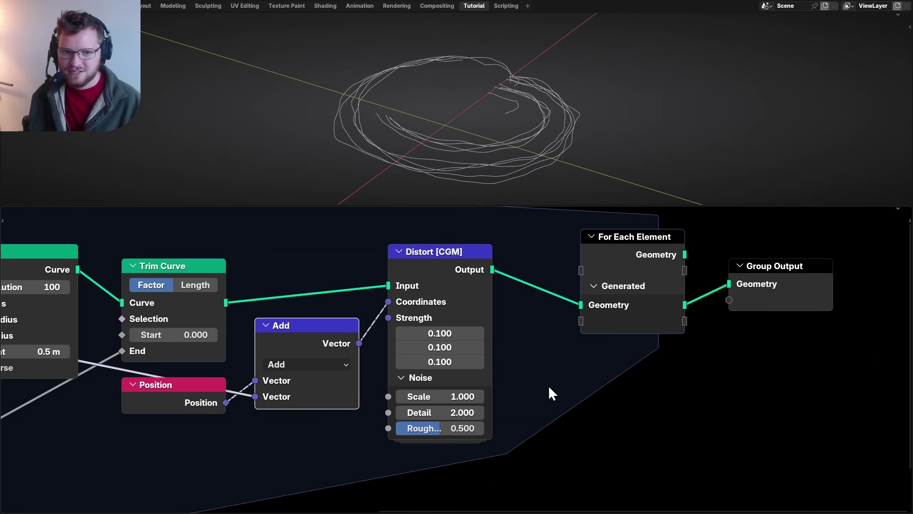
pyautogui.moveTo(439, 331); pyautogui.dragTo(468, 346)
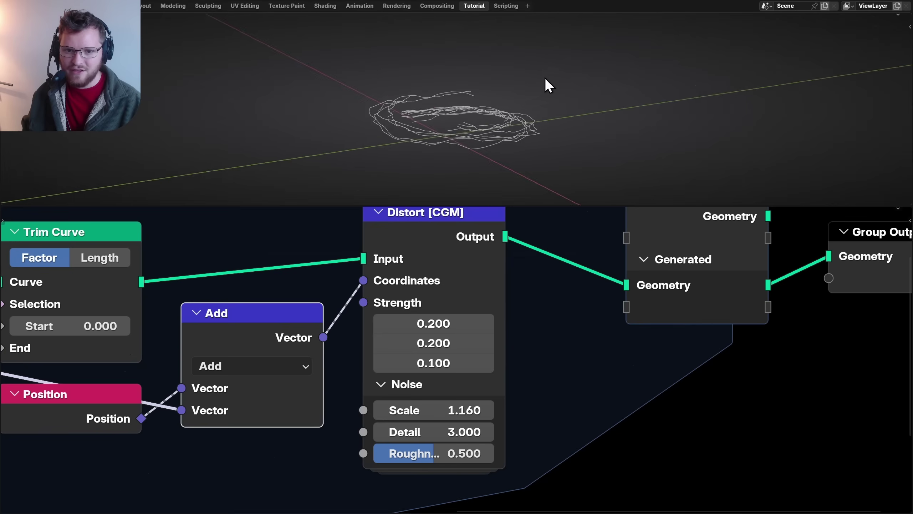
pyautogui.moveTo(535, 63); pyautogui.dragTo(503, 133, button='middle')
# Insert a Resample Curve node after the Distort node and set its Count to 60.
pyautogui.moveTo(554, 272); pyautogui.dragTo(397, 323, button='middle')
pyautogui.hotkey('shift', 'a')
pyautogui.write('resample')
pyautogui.press('Return')
pyautogui.click(401, 288)
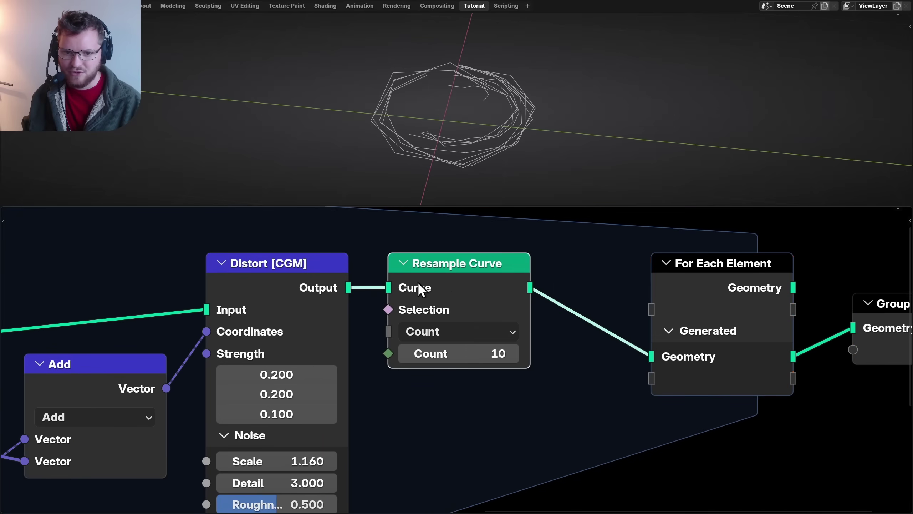
pyautogui.moveTo(483, 353); pyautogui.dragTo(510, 353)
pyautogui.click(483, 353)
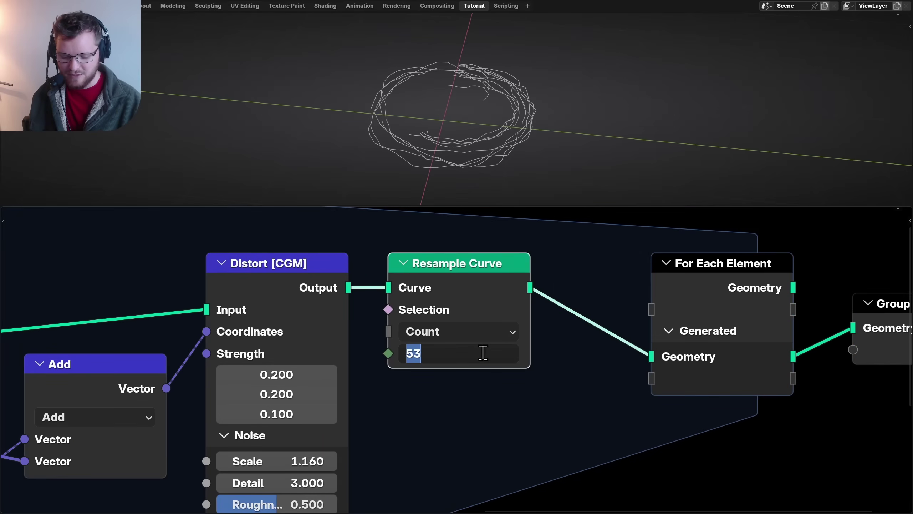
pyautogui.write('60')
pyautogui.press('Return')
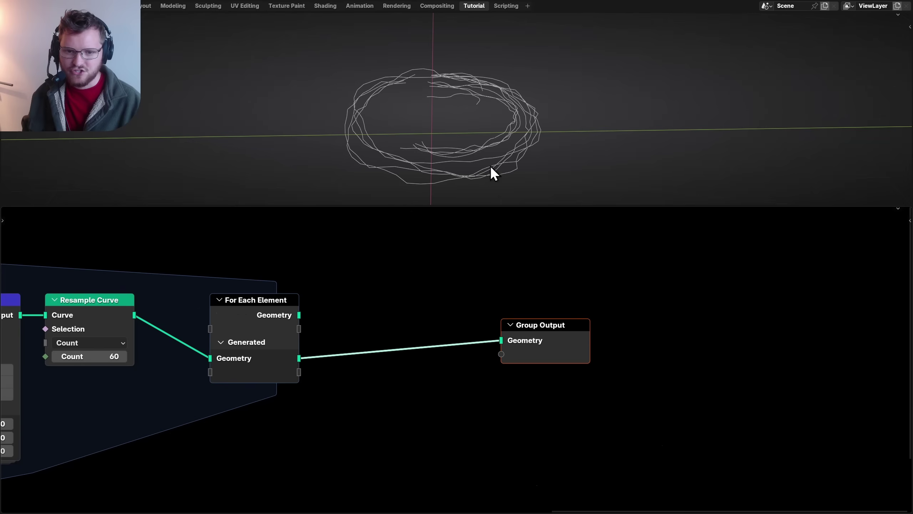
# Insert a Curve to Mesh node between the For Each Element output and the Group Output.
pyautogui.scroll(-6, 260, 316)
pyautogui.moveTo(191, 326); pyautogui.dragTo(302, 303, button='middle')
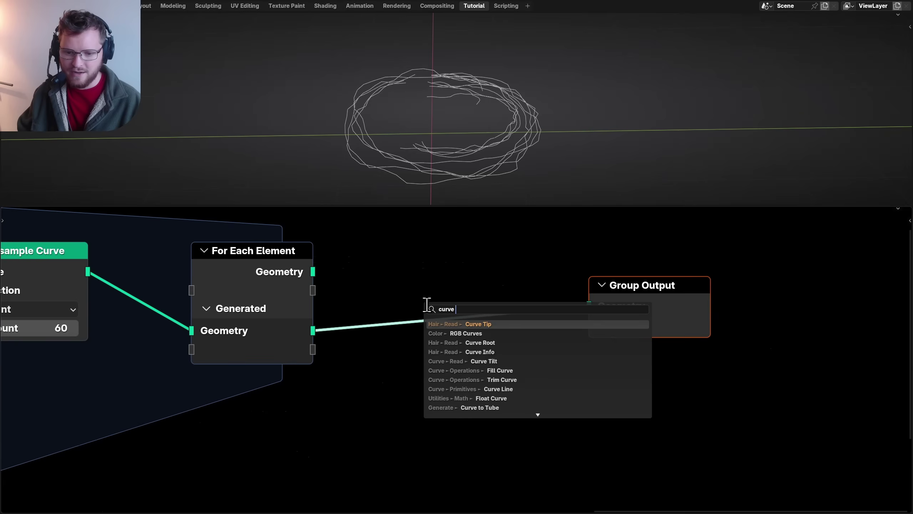
pyautogui.write('o mesh')
pyautogui.press('Return')
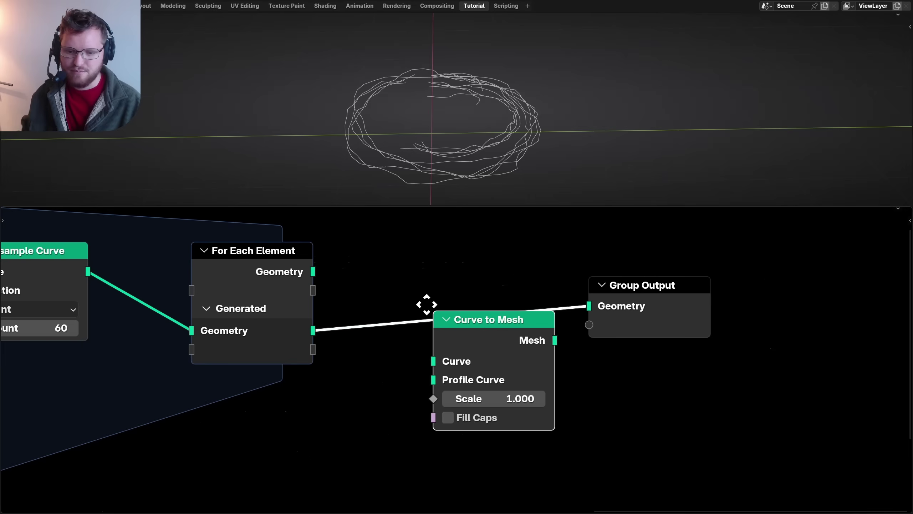
# Add a Curve Circle with Resolution 3 as the Curve to Mesh profile and set the profile Scale to 0.01.
pyautogui.scroll(3, 459, 358)
pyautogui.moveTo(390, 383); pyautogui.dragTo(475, 362, button='middle')
pyautogui.hotkey('shift', 'a')
pyautogui.write('curve ci')
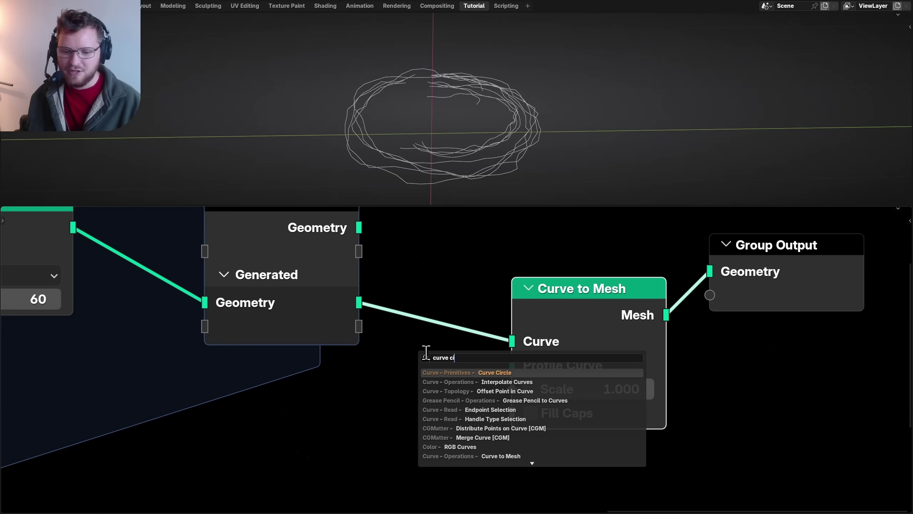
pyautogui.press('Return')
pyautogui.click(231, 348)
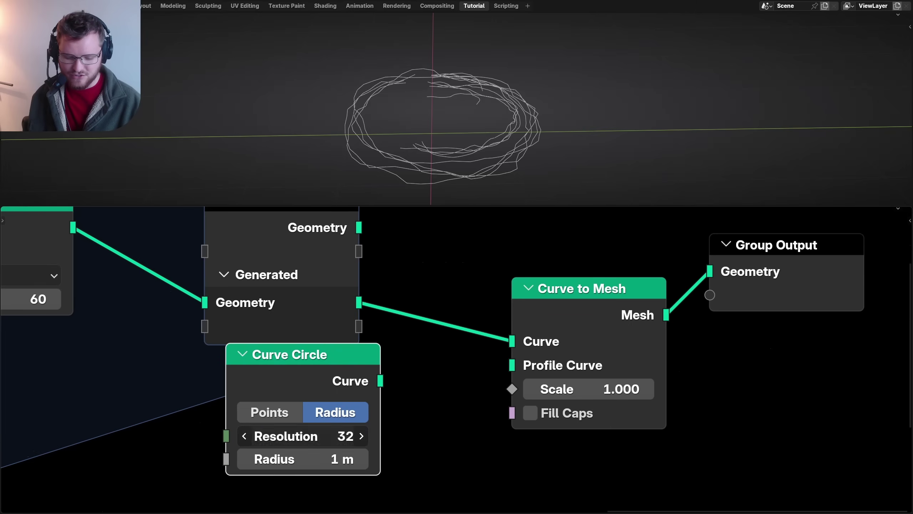
pyautogui.press('Return')
pyautogui.moveTo(621, 388); pyautogui.dragTo(575, 388)
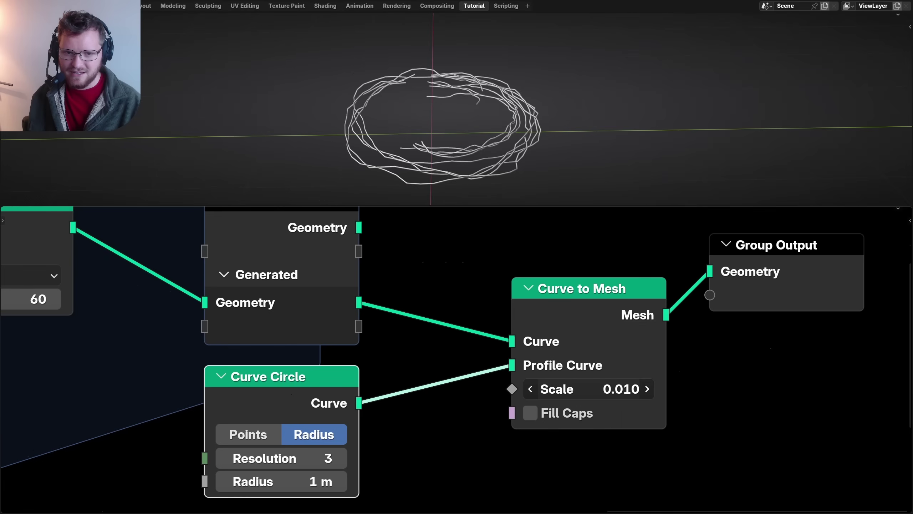
pyautogui.moveTo(589, 389)
pyautogui.mouseDown()
pyautogui.moveTo(599, 389)
pyautogui.moveTo(588, 388)
pyautogui.mouseUp()
# Set the Points node's Count to 30 and the Resample Curve's Count to 80, and save the file.
pyautogui.scroll(-10, 540, 377)
pyautogui.moveTo(224, 359); pyautogui.dragTo(558, 347, button='middle')
pyautogui.moveTo(143, 359); pyautogui.dragTo(677, 378, button='middle')
pyautogui.scroll(6, 446, 345)
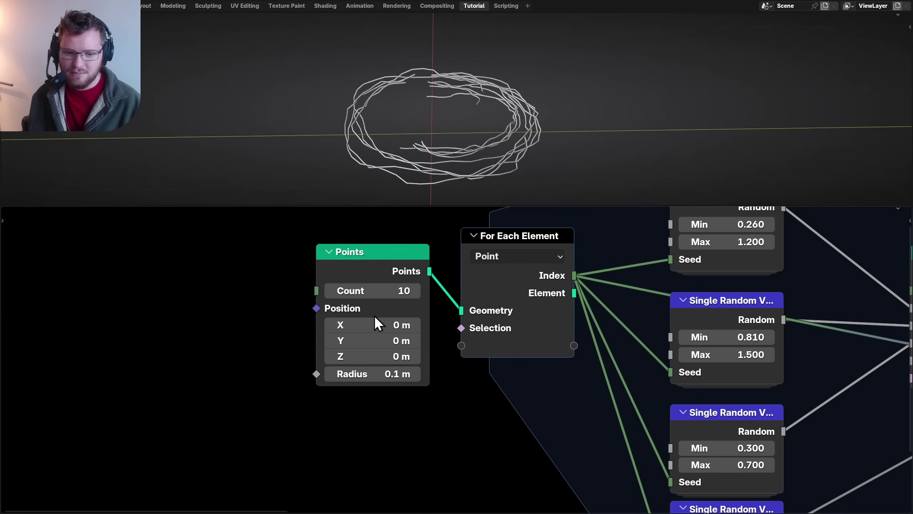
pyautogui.click(373, 293)
pyautogui.write('3.0')
pyautogui.press('Return')
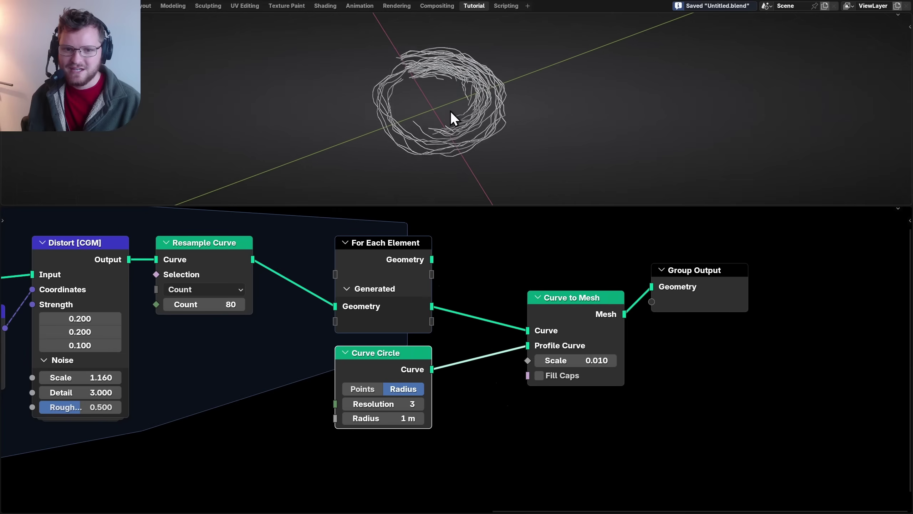
pyautogui.moveTo(453, 118); pyautogui.dragTo(444, 120, button='middle')
# Combine all nodes except the Group Output into one node group and return to the parent node tree.
pyautogui.hotkey('ctrl', 'space')
pyautogui.press('Home')
pyautogui.moveTo(776, 356); pyautogui.dragTo(135, 184)
pyautogui.moveTo(772, 380); pyautogui.dragTo(38, 179)
pyautogui.hotkey('ctrl', 'g')
pyautogui.press('Tab')
pyautogui.press('Home')
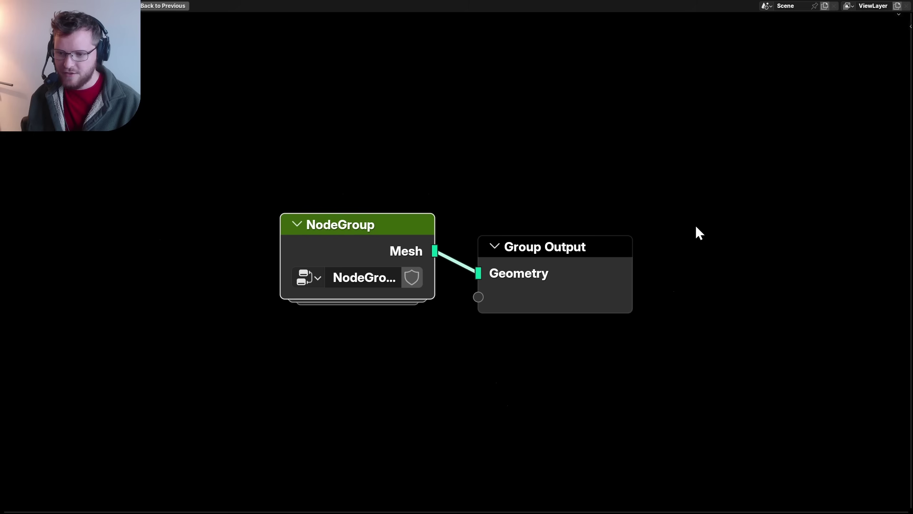
# Rename the new node group as clump.
pyautogui.click(338, 280)
pyautogui.write('clump')
pyautogui.press('Return')
# Open the clump group, expose the Points node's Count through the Group Input, and duplicate the Group Input node.
pyautogui.press('Tab')
pyautogui.click(194, 232)
pyautogui.scroll(7, 182, 230)
pyautogui.moveTo(182, 230); pyautogui.dragTo(377, 283, button='middle')
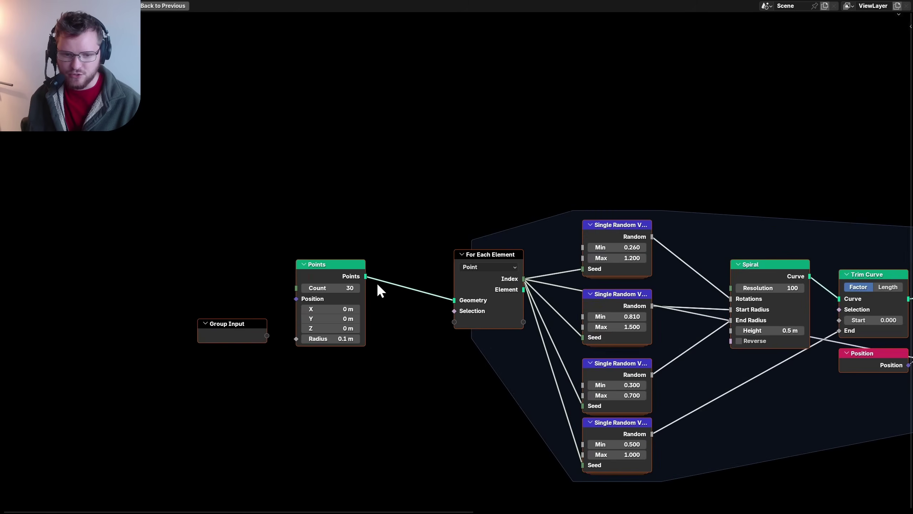
pyautogui.scroll(5, 233, 324)
pyautogui.moveTo(269, 334); pyautogui.dragTo(262, 254)
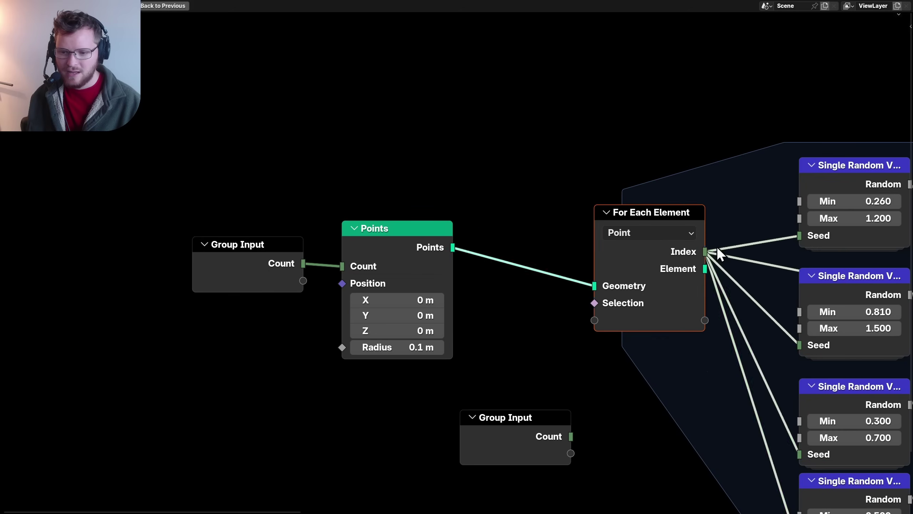
# Route the zone's Index links through a single reroute point and move the For Each Element node closer to Points.
pyautogui.press('g')
pyautogui.keyDown('shift'); pyautogui.moveTo(716, 212); pyautogui.dragTo(717, 208, button='right'); pyautogui.keyUp('shift')
pyautogui.press('g')
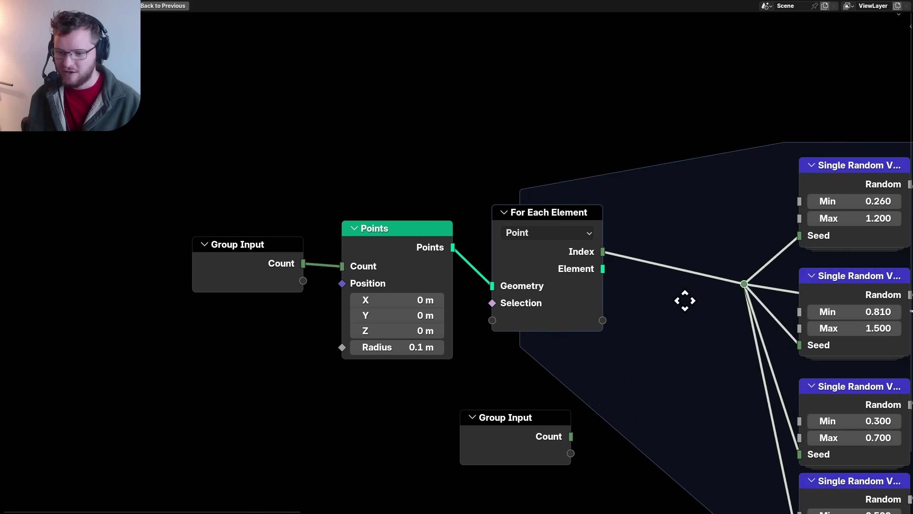
pyautogui.click(670, 318)
# Insert an Add node between the zone's Index and the reroute, and expose its second value as a Seed group input.
pyautogui.moveTo(510, 424); pyautogui.dragTo(383, 392)
pyautogui.moveTo(547, 317); pyautogui.dragTo(404, 342, button='middle')
pyautogui.moveTo(461, 277); pyautogui.dragTo(465, 277)
pyautogui.hotkey('shift', 'a')
pyautogui.write('add')
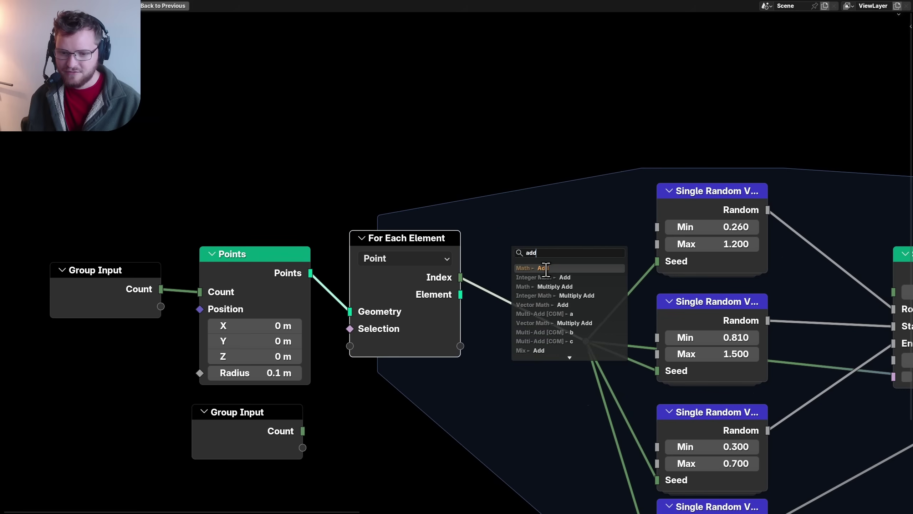
pyautogui.press('Return')
pyautogui.click(585, 326)
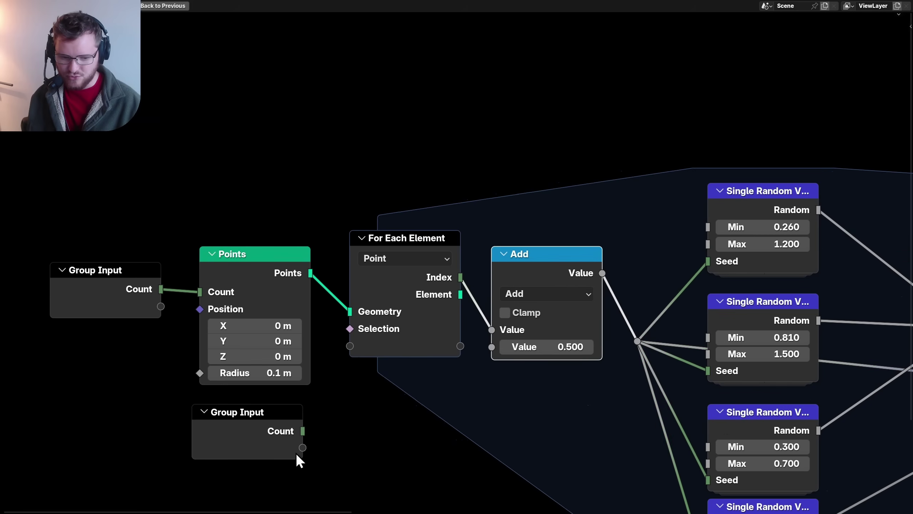
pyautogui.moveTo(471, 409); pyautogui.dragTo(492, 346)
pyautogui.moveTo(252, 438); pyautogui.dragTo(408, 392)
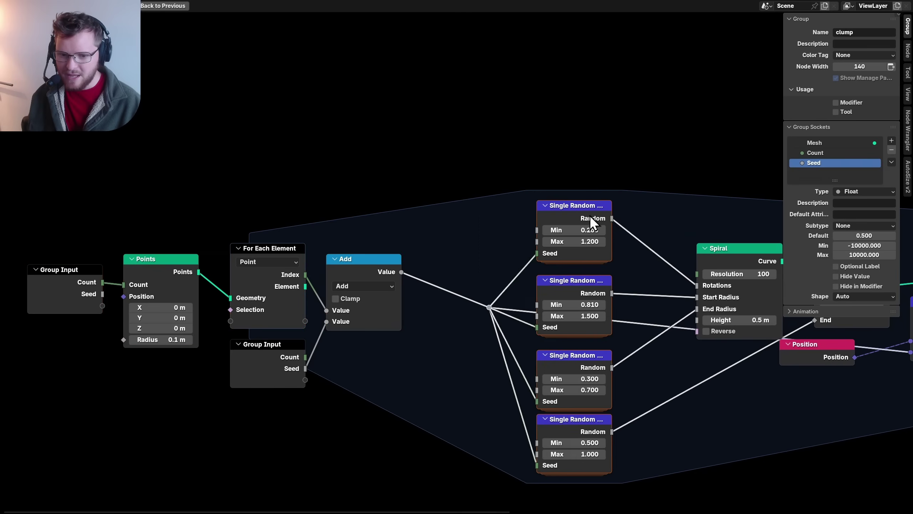
# Move the random value nodes away from the Spiral and insert an Add node on the link feeding its End Radius.
pyautogui.moveTo(587, 218); pyautogui.dragTo(522, 218)
pyautogui.scroll(1, 597, 283)
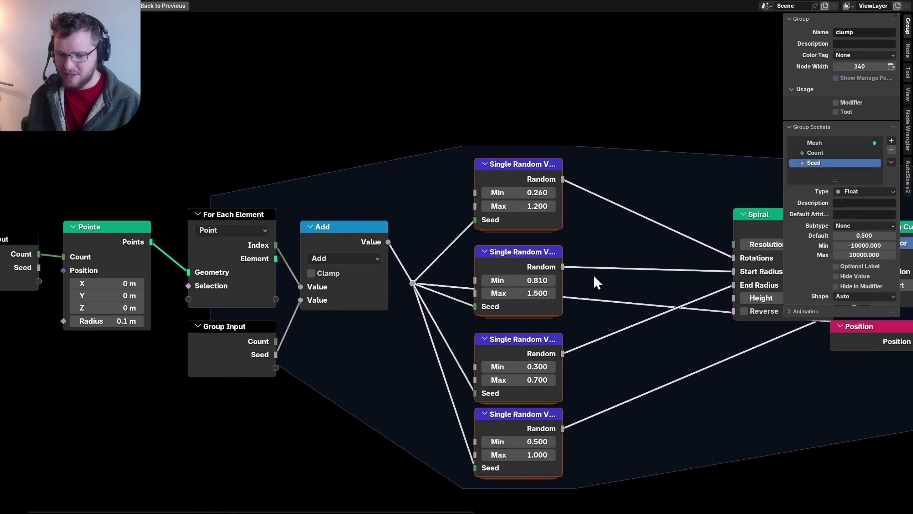
pyautogui.hotkey('shift', 'a')
pyautogui.write('add')
pyautogui.press('Return')
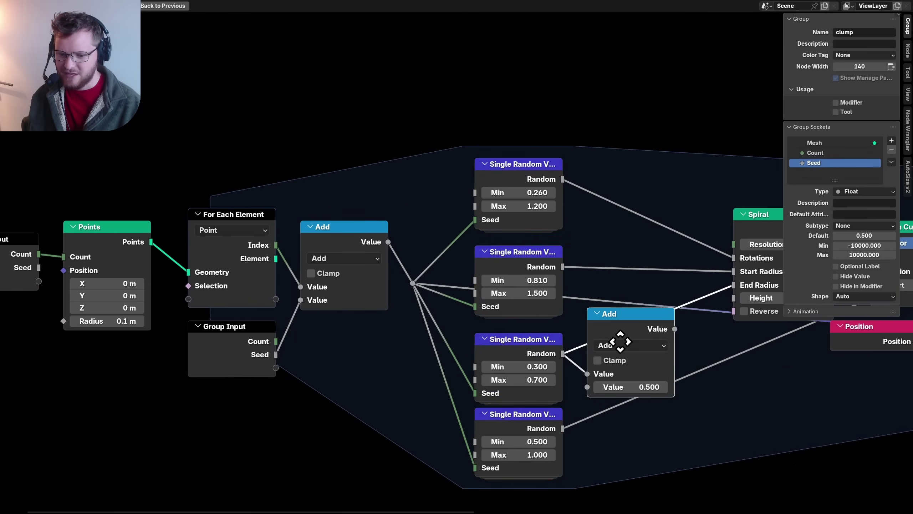
pyautogui.click(638, 340)
# Duplicate the Group Input node and expose the new Add node's second value as an End Radius group input.
pyautogui.click(261, 346)
pyautogui.hotkey('shift', 'd')
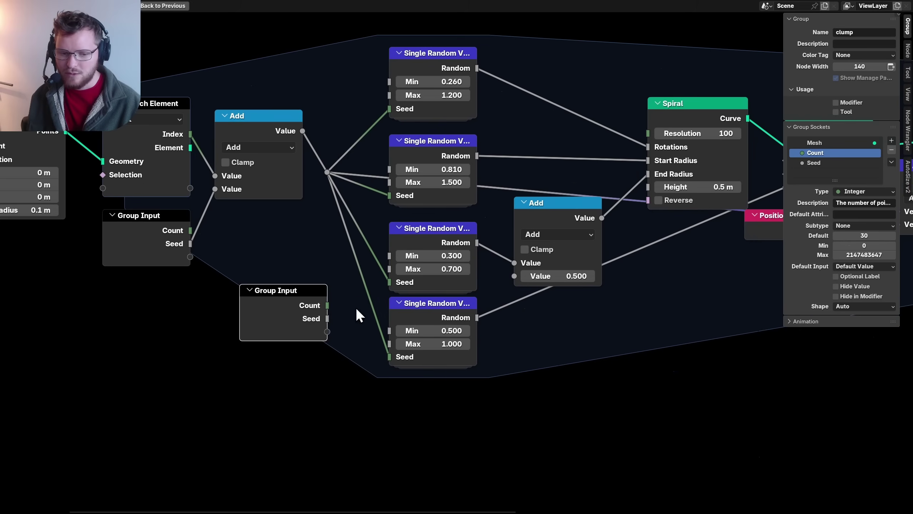
pyautogui.click(412, 406)
pyautogui.moveTo(477, 430); pyautogui.dragTo(531, 281)
pyautogui.doubleClick(821, 173)
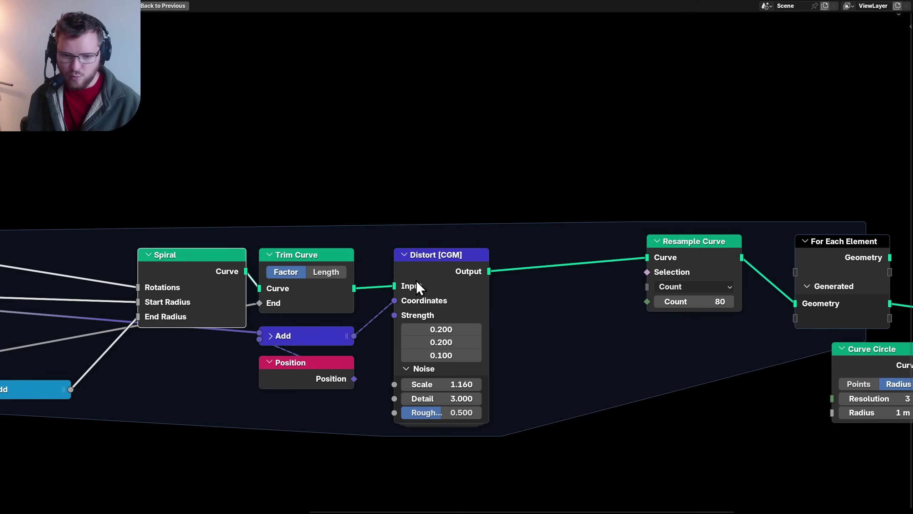
# Expose the Distort node's Strength through a Group Input node placed below the Position node.
pyautogui.scroll(-5, 238, 338)
pyautogui.moveTo(211, 333); pyautogui.dragTo(544, 313, button='middle')
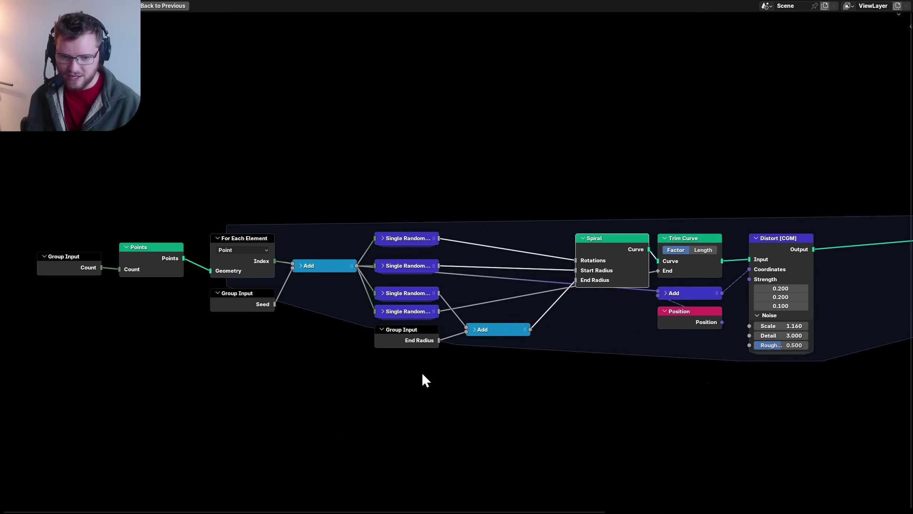
pyautogui.scroll(8, 740, 347)
pyautogui.moveTo(737, 347); pyautogui.dragTo(678, 339, button='middle')
pyautogui.moveTo(478, 422); pyautogui.dragTo(538, 240)
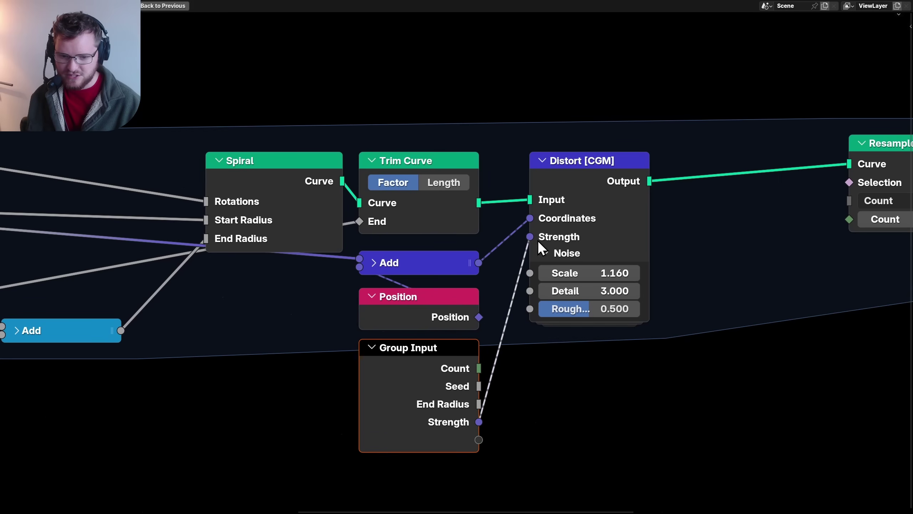
# Save the file, leave the clump group for the parent node tree, and restore the multi-editor layout.
pyautogui.hotkey('ctrl', 's')
pyautogui.press('Home')
pyautogui.press('Tab')
pyautogui.scroll(4, 461, 299)
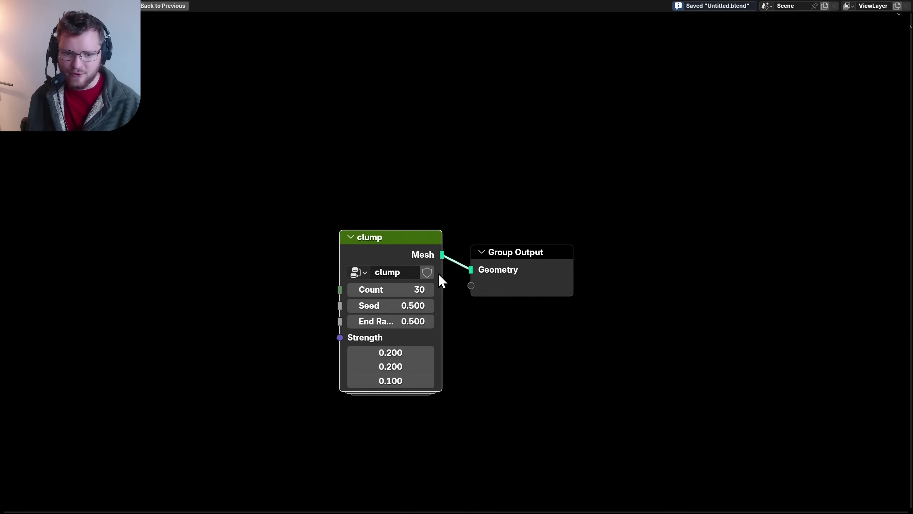
pyautogui.hotkey('ctrl', 'space')
# Try out different input values on the clump node and undo the changes.
pyautogui.moveTo(386, 377); pyautogui.dragTo(436, 339, button='middle')
pyautogui.moveTo(434, 354); pyautogui.dragTo(469, 354)
pyautogui.hotkey('ctrl', 'z')
pyautogui.moveTo(414, 400); pyautogui.dragTo(384, 400)
pyautogui.moveTo(424, 443); pyautogui.dragTo(433, 443)
pyautogui.hotkey('ctrl', 'z')
pyautogui.hotkey('ctrl', 'z')
# Duplicate the clump node twice and stack the copies below the original.
pyautogui.moveTo(362, 320); pyautogui.dragTo(377, 255, button='middle')
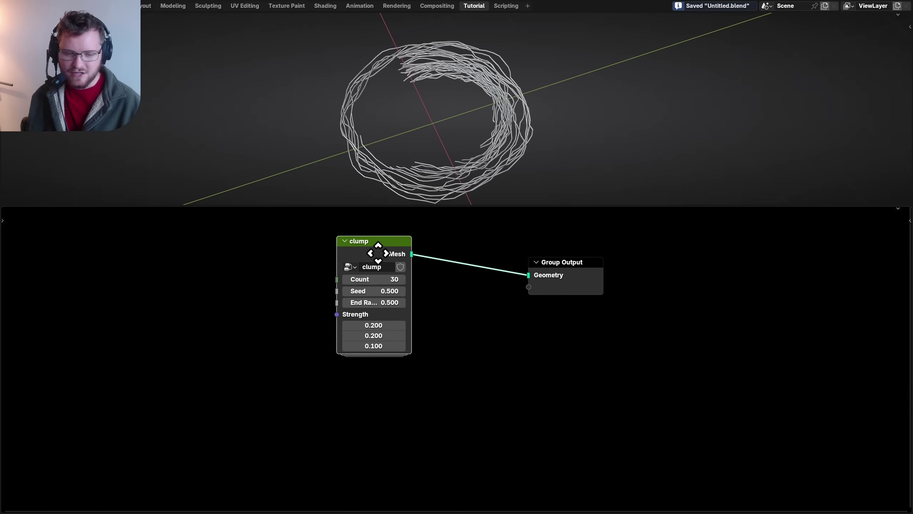
pyautogui.hotkey('shift', 'd')
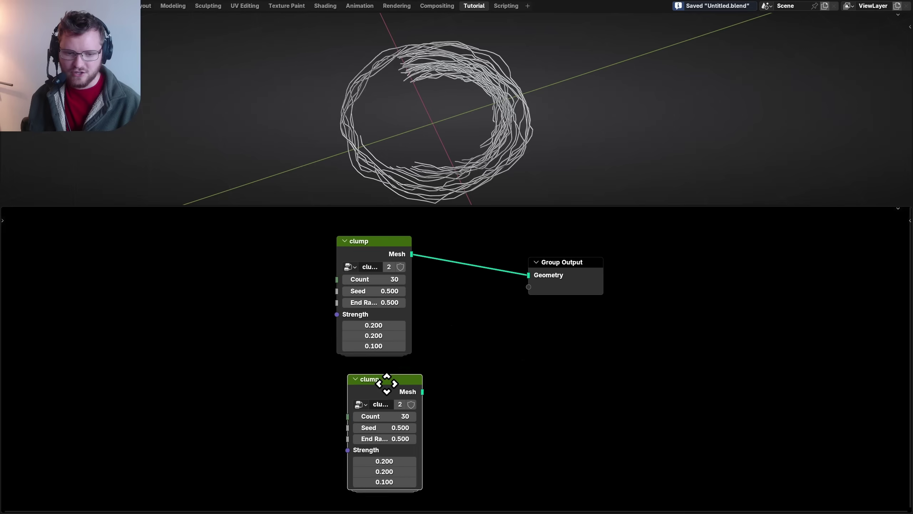
pyautogui.click(377, 371)
pyautogui.moveTo(375, 395); pyautogui.dragTo(372, 295, button='middle')
pyautogui.hotkey('shift', 'd')
pyautogui.click(372, 404)
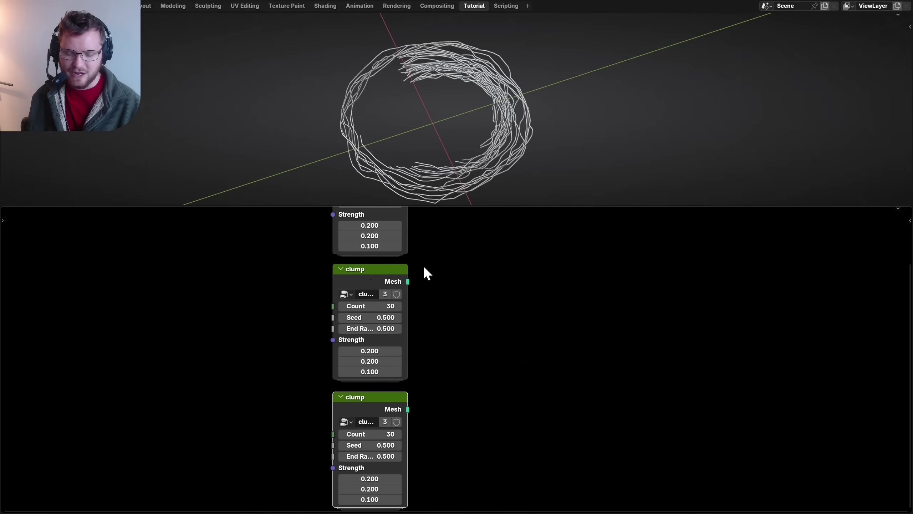
# Set the second clump's Count to 20, Seed to 2.1, End Radius to -0.58 and Strength to 0.09, 0.09, 0.1.
pyautogui.moveTo(424, 271); pyautogui.dragTo(444, 363, button='middle')
pyautogui.scroll(4, 396, 391)
pyautogui.moveTo(383, 414); pyautogui.dragTo(345, 414)
pyautogui.click(390, 384)
pyautogui.write('20')
pyautogui.moveTo(384, 404); pyautogui.dragTo(400, 357, button='middle')
pyautogui.press('Return')
pyautogui.moveTo(393, 398); pyautogui.dragTo(375, 417)
pyautogui.moveTo(405, 467); pyautogui.dragTo(356, 452, button='middle')
pyautogui.moveTo(396, 337); pyautogui.dragTo(428, 336)
# Link the third clump to the Group Output and set its Count to 50, Seed to 2.9 and End Radius to -0.08.
pyautogui.scroll(-7, 384, 376)
pyautogui.moveTo(355, 439); pyautogui.dragTo(377, 388, button='middle')
pyautogui.keyDown('ctrl'); pyautogui.keyDown('shift'); pyautogui.click(377, 389); pyautogui.keyUp('shift'); pyautogui.keyUp('ctrl')
pyautogui.scroll(7, 385, 430)
pyautogui.moveTo(385, 430); pyautogui.dragTo(350, 391, button='middle')
pyautogui.moveTo(350, 392); pyautogui.dragTo(397, 392)
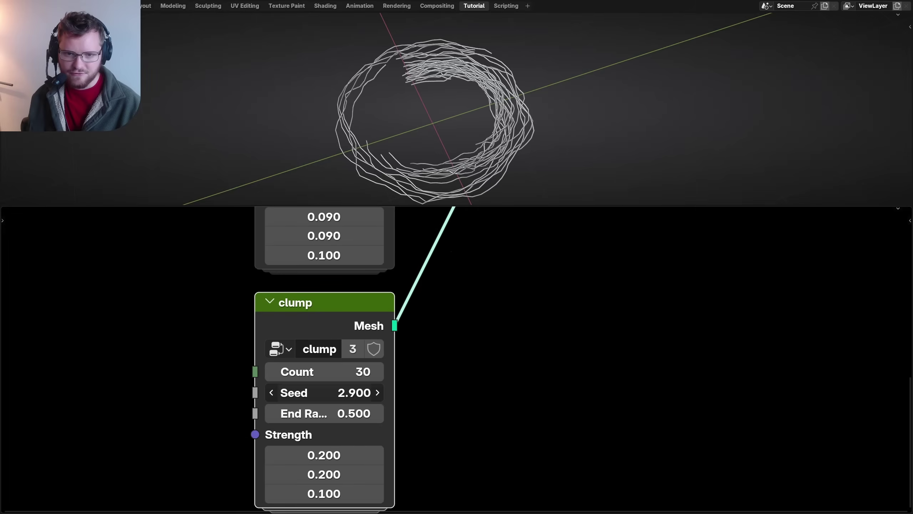
pyautogui.moveTo(343, 373); pyautogui.dragTo(359, 372)
pyautogui.moveTo(343, 413); pyautogui.dragTo(325, 413)
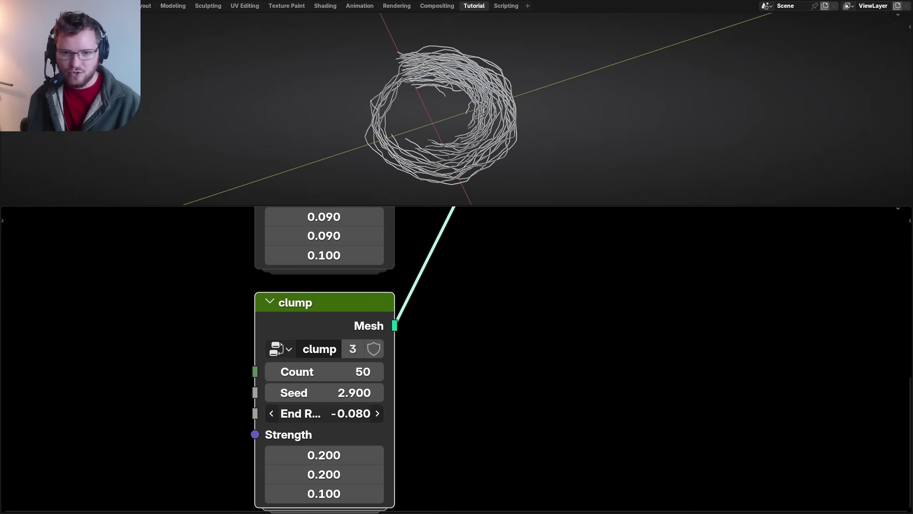
pyautogui.moveTo(358, 460); pyautogui.dragTo(375, 398, button='middle')
pyautogui.moveTo(344, 430); pyautogui.dragTo(339, 410)
# Preview the first, second and third clump in turn through the Group Output to compare their shapes.
pyautogui.scroll(-4, 356, 244)
pyautogui.keyDown('ctrl'); pyautogui.keyDown('shift'); pyautogui.click(356, 241); pyautogui.keyUp('shift'); pyautogui.keyUp('ctrl')
pyautogui.keyDown('ctrl'); pyautogui.keyDown('shift'); pyautogui.click(365, 335); pyautogui.keyUp('shift'); pyautogui.keyUp('ctrl')
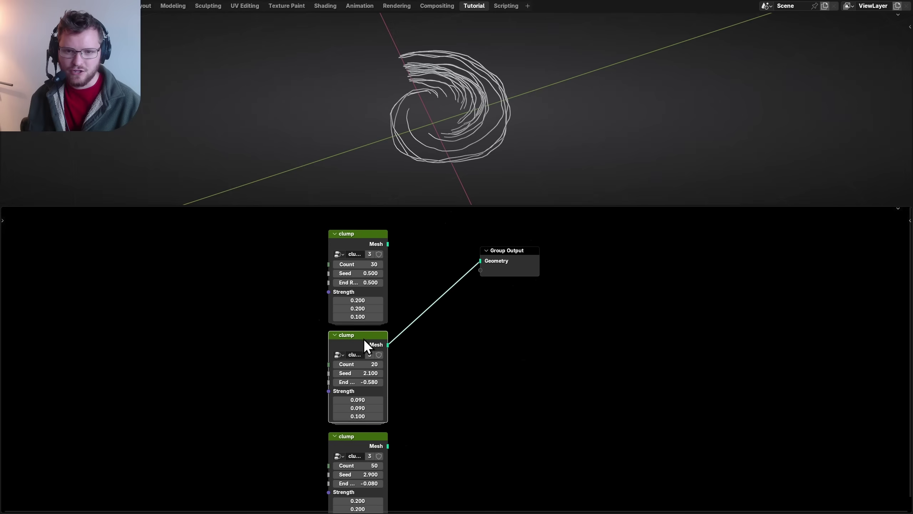
pyautogui.keyDown('ctrl'); pyautogui.keyDown('shift'); pyautogui.click(350, 446); pyautogui.keyUp('shift'); pyautogui.keyUp('ctrl')
# Move the Group Output farther from the clumps and connect the first clump's Mesh to a new Geometry to Instance node.
pyautogui.moveTo(482, 259); pyautogui.dragTo(477, 267)
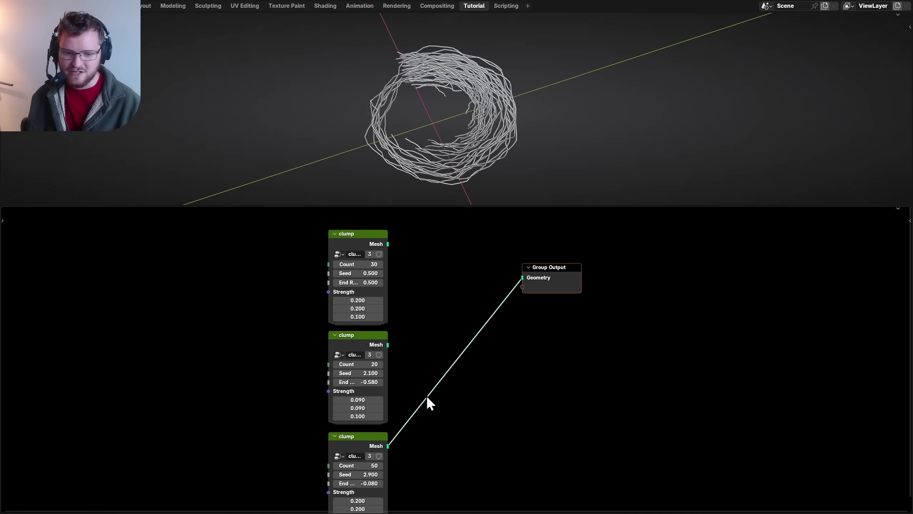
pyautogui.scroll(5, 354, 418)
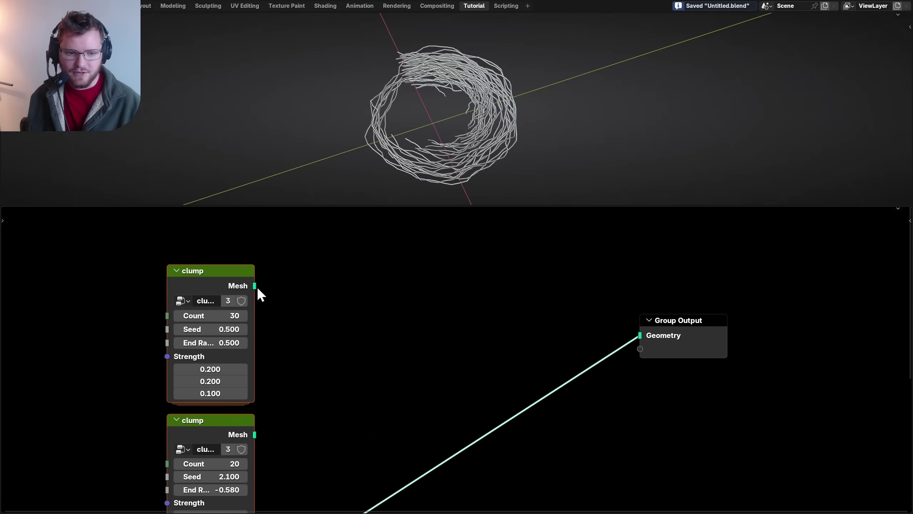
pyautogui.moveTo(255, 286); pyautogui.dragTo(329, 306)
pyautogui.write('geome')
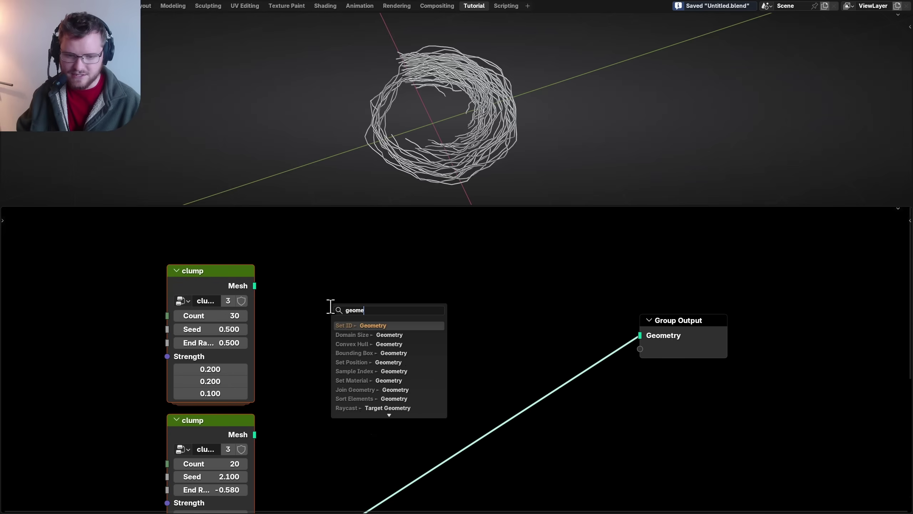
pyautogui.write('try to')
pyautogui.press('Return')
pyautogui.click(308, 298)
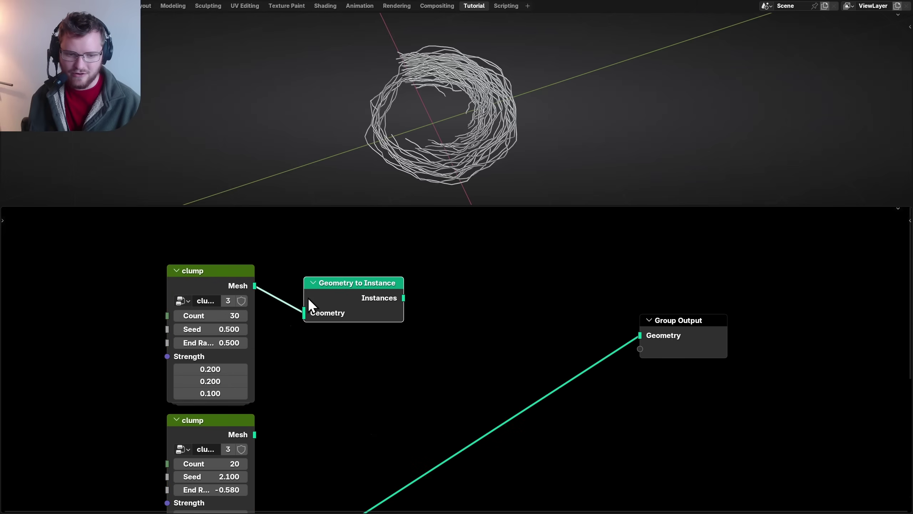
# Duplicate the Geometry to Instance node for the second and third clumps and connect each to its clump's Mesh.
pyautogui.moveTo(342, 353); pyautogui.dragTo(367, 298, button='middle')
pyautogui.hotkey('shift', 'd')
pyautogui.keyDown('alt'); pyautogui.moveTo(308, 363); pyautogui.dragTo(335, 376, button='right'); pyautogui.keyUp('alt')
pyautogui.moveTo(332, 395); pyautogui.dragTo(345, 322, button='middle')
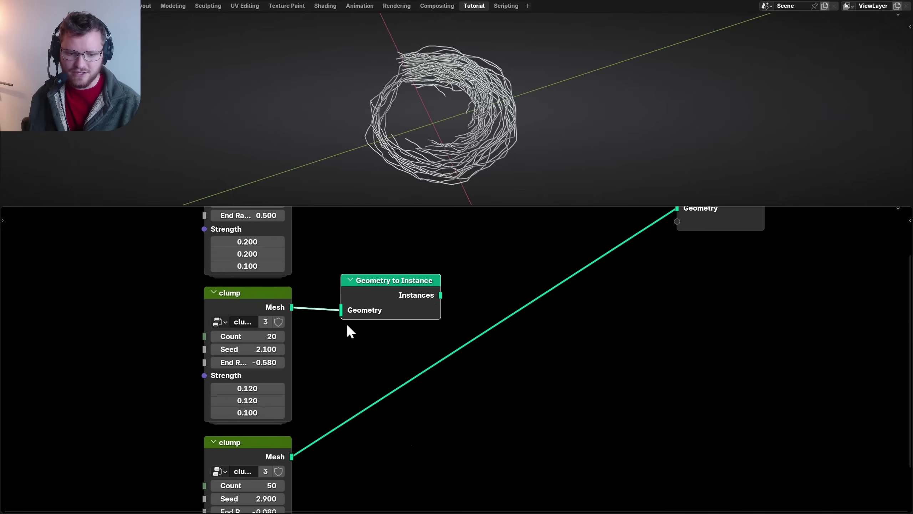
pyautogui.hotkey('shift', 'd')
pyautogui.click(417, 376)
pyautogui.moveTo(417, 375); pyautogui.dragTo(364, 450, button='middle')
# Merge the three instance outputs into the Group Output with a Join Geometry node and widen the spreadsheet beside the 3D viewport.
pyautogui.moveTo(387, 245); pyautogui.dragTo(460, 289)
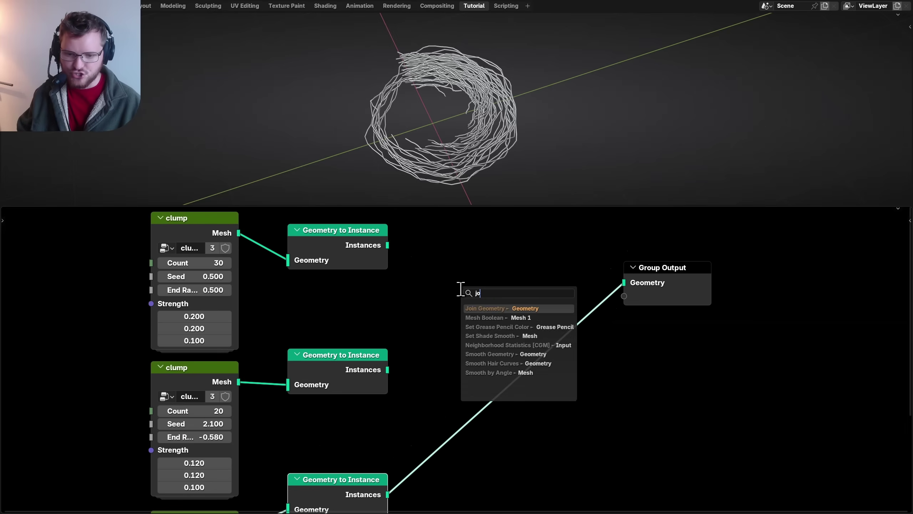
pyautogui.write('jo')
pyautogui.press('Return')
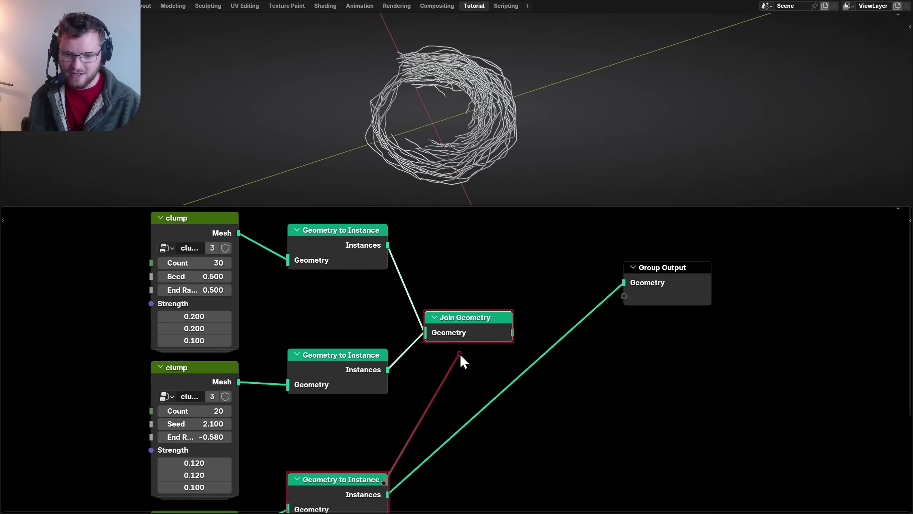
pyautogui.keyDown('alt'); pyautogui.keyDown('shift'); pyautogui.click(470, 334); pyautogui.keyUp('shift'); pyautogui.keyUp('alt')
pyautogui.moveTo(909, 188); pyautogui.dragTo(701, 169)
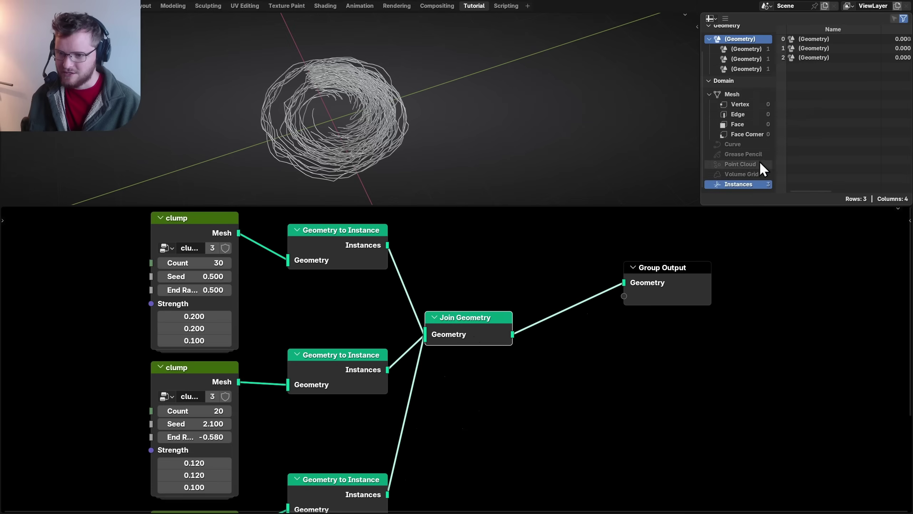
pyautogui.moveTo(701, 131); pyautogui.dragTo(673, 131)
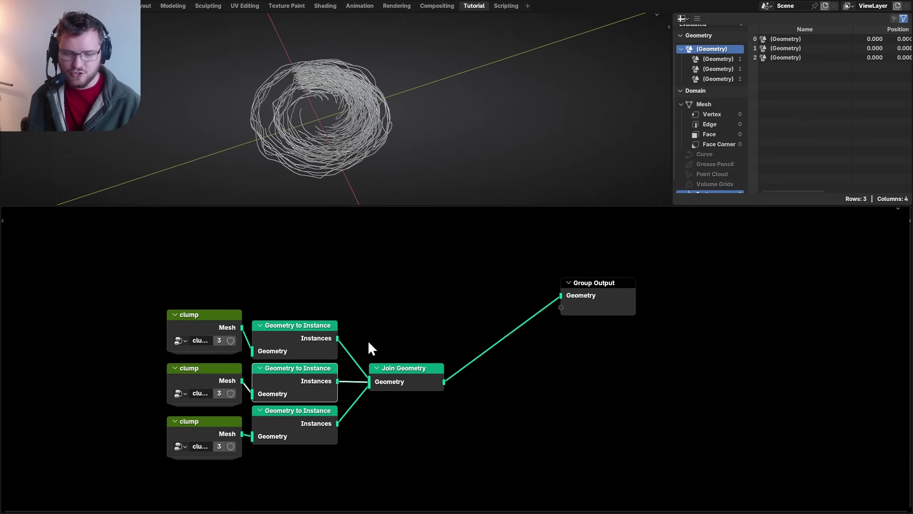
# Align the Group Output node with the Join Geometry node and save the file.
pyautogui.moveTo(594, 295); pyautogui.dragTo(605, 372)
pyautogui.scroll(5, 605, 373)
pyautogui.hotkey('ctrl', 's')
# Add a Group Input node above the clump nodes.
pyautogui.hotkey('shift', 'a')
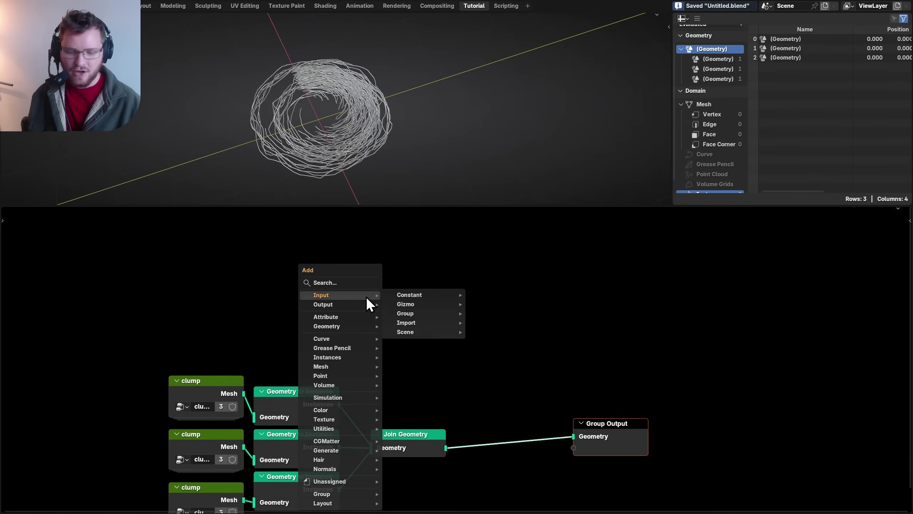
pyautogui.write('group')
pyautogui.press('Down')
pyautogui.press('Return')
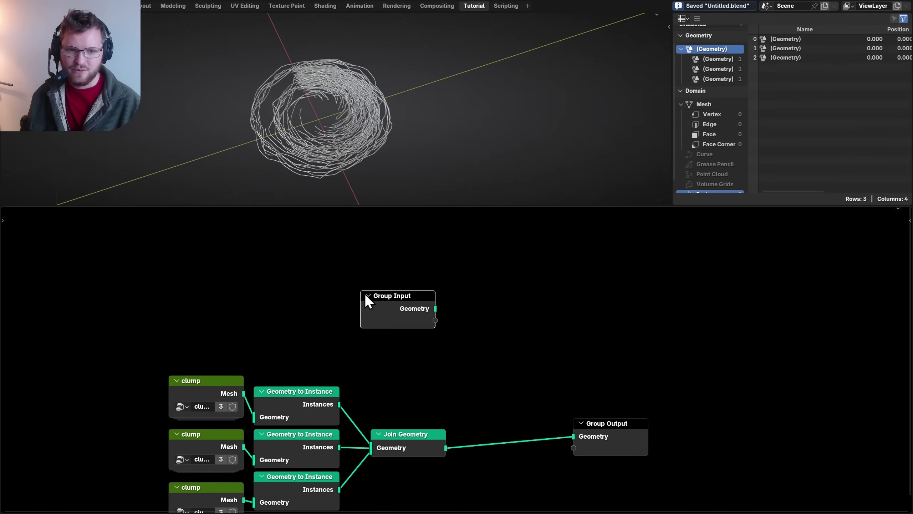
pyautogui.click(365, 295)
# Replace the object's base mesh with a UV sphere in Edit Mode.
pyautogui.press('Tab')
pyautogui.moveTo(330, 113); pyautogui.dragTo(341, 84, button='middle')
pyautogui.press('x')
pyautogui.click(323, 102)
pyautogui.hotkey('shift', 'a')
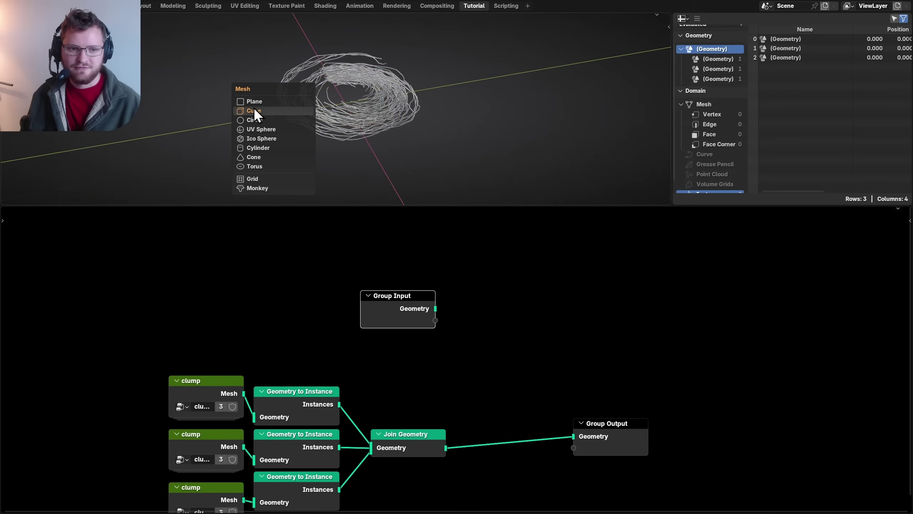
pyautogui.click(261, 129)
pyautogui.click(35, 200)
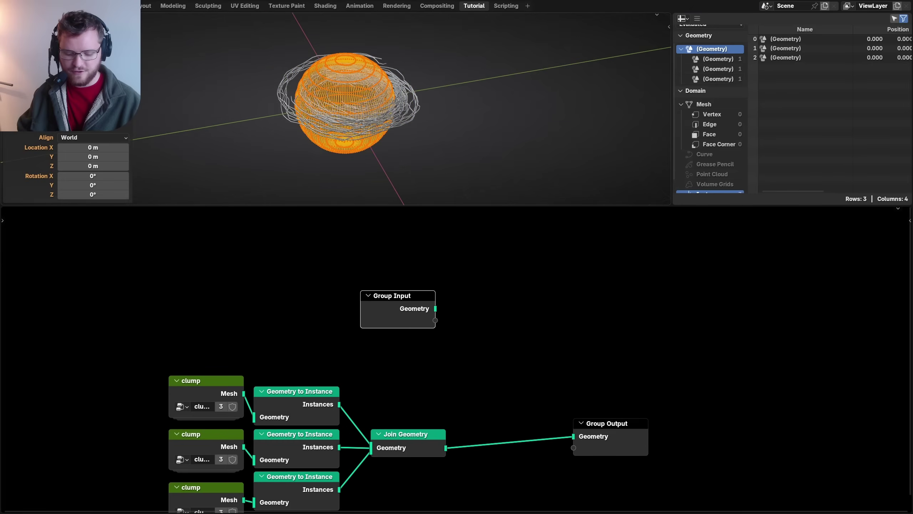
# Feed the Group Input's geometry into a Distribute Points on Faces node and link its Points to the Group Output.
pyautogui.write('distri')
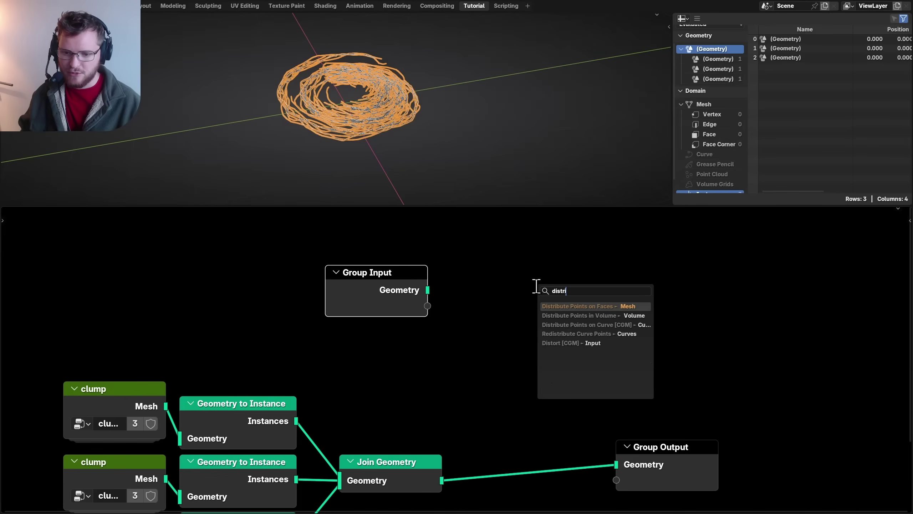
pyautogui.press('Return')
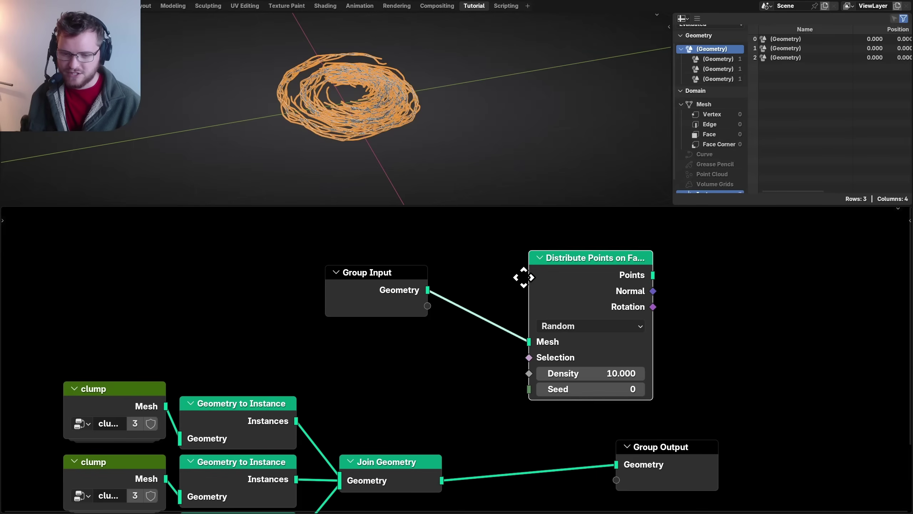
pyautogui.click(521, 289)
pyautogui.moveTo(664, 384); pyautogui.dragTo(444, 363, button='middle')
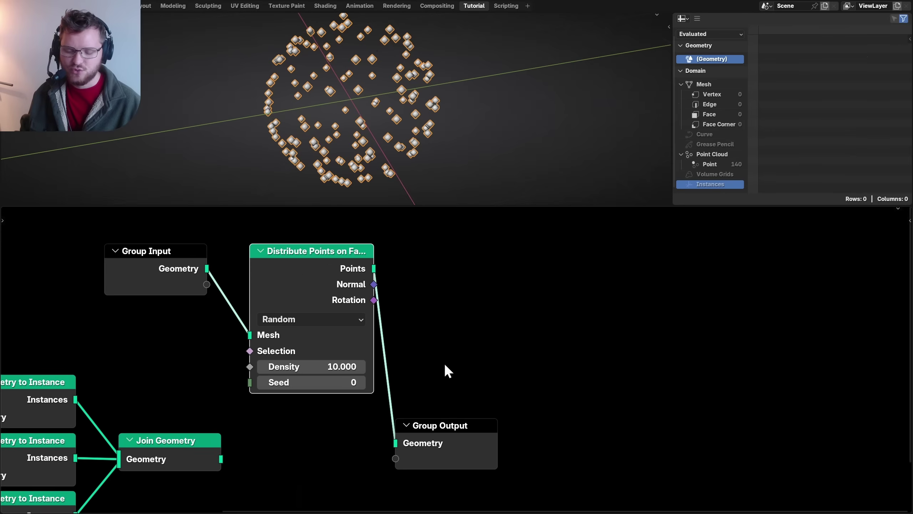
# Move the Group Output beside the Distribute Points on Faces node and set the point Density to 100.
pyautogui.moveTo(499, 363); pyautogui.dragTo(403, 451)
pyautogui.press('g')
pyautogui.click(517, 322)
pyautogui.press('Return')
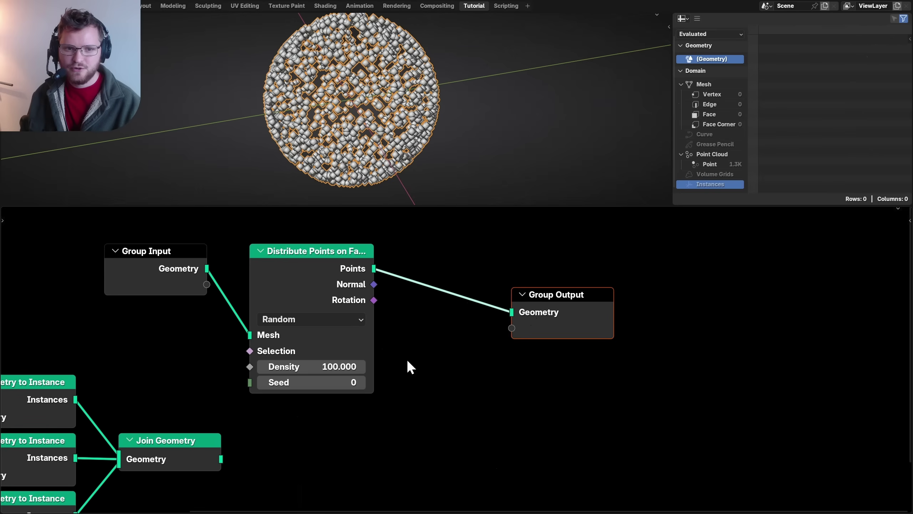
# Make room before the Group Output and insert an Instance on Points node after Distribute Points on Faces.
pyautogui.press('g')
pyautogui.press('x')
pyautogui.click(472, 284)
pyautogui.hotkey('shift', 'a')
pyautogui.write('instance')
pyautogui.press('Return')
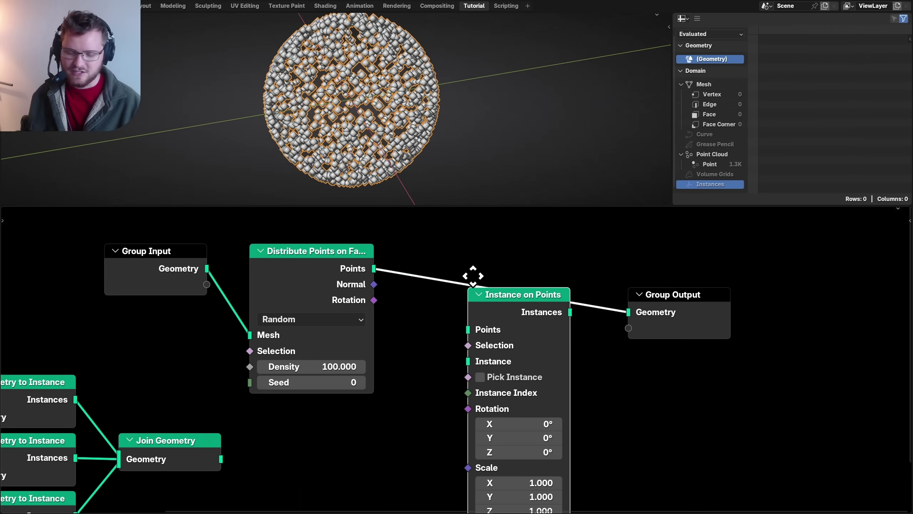
pyautogui.click(472, 239)
pyautogui.moveTo(282, 383); pyautogui.dragTo(521, 303, button='middle')
pyautogui.scroll(-6, 391, 372)
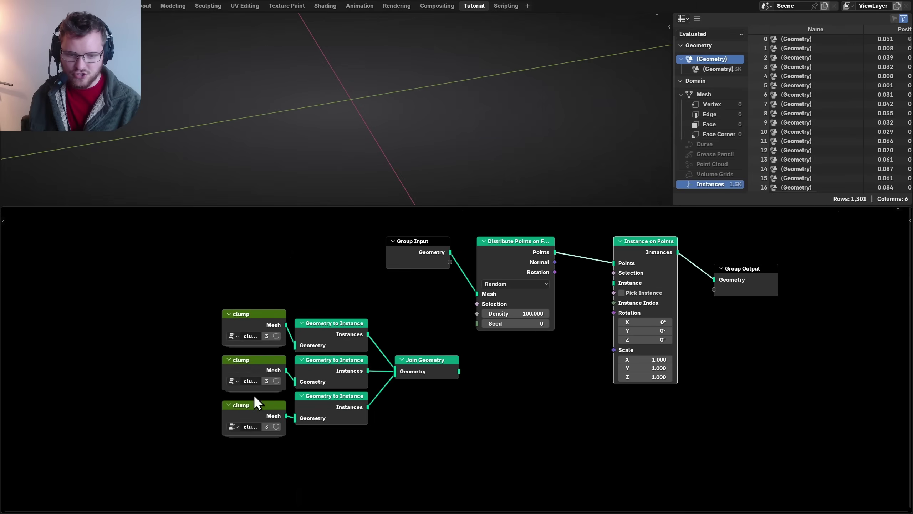
# Feed the Join Geometry output into the Instance input of Instance on Points with Pick Instance enabled, and save the file.
pyautogui.scroll(7, 360, 374)
pyautogui.moveTo(467, 351); pyautogui.dragTo(225, 384, button='middle')
pyautogui.moveTo(217, 413); pyautogui.dragTo(487, 256)
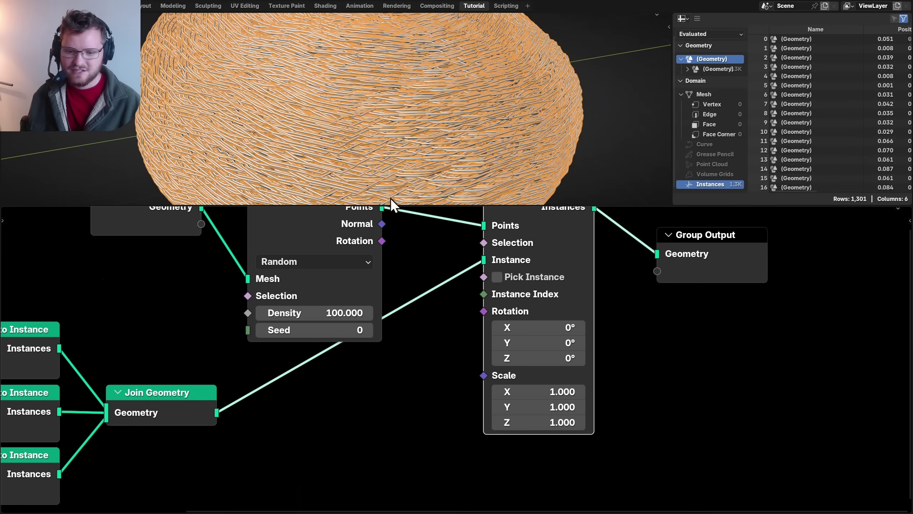
pyautogui.click(496, 277)
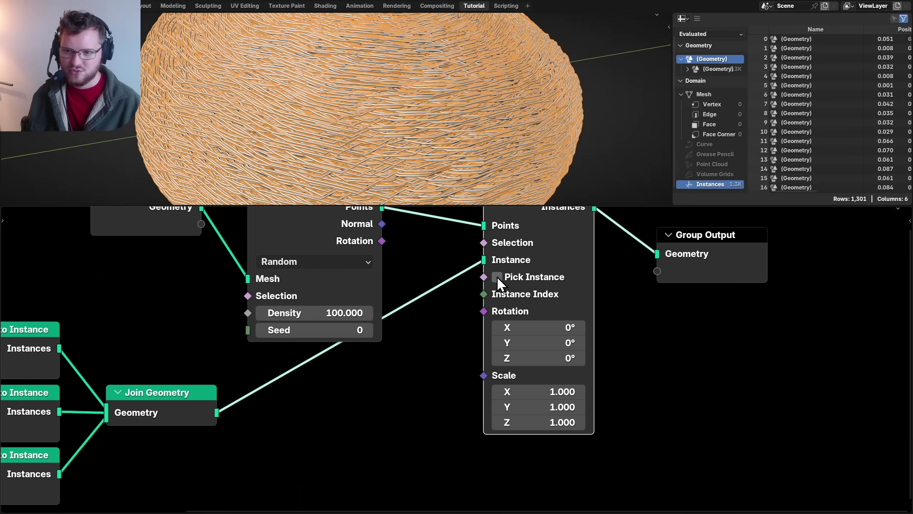
pyautogui.moveTo(117, 393); pyautogui.dragTo(361, 338, button='middle')
pyautogui.scroll(-3, 360, 339)
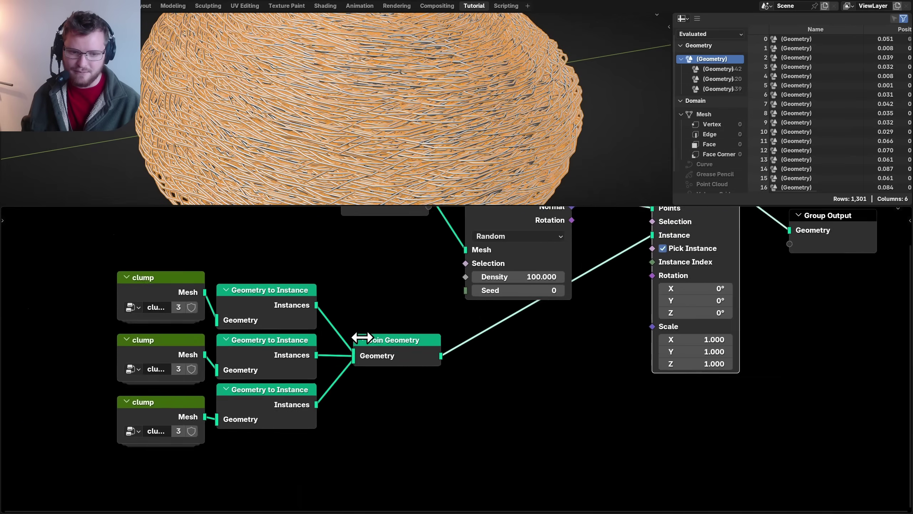
pyautogui.hotkey('ctrl', 's')
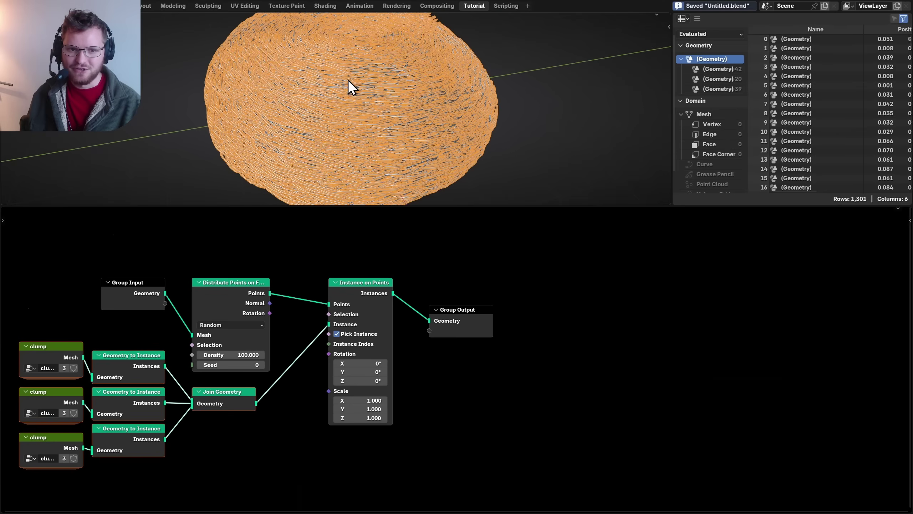
# Set the Scale of Instance on Points to 0.070 on all three axes.
pyautogui.hotkey('ctrl', 'space')
pyautogui.scroll(5, 477, 265)
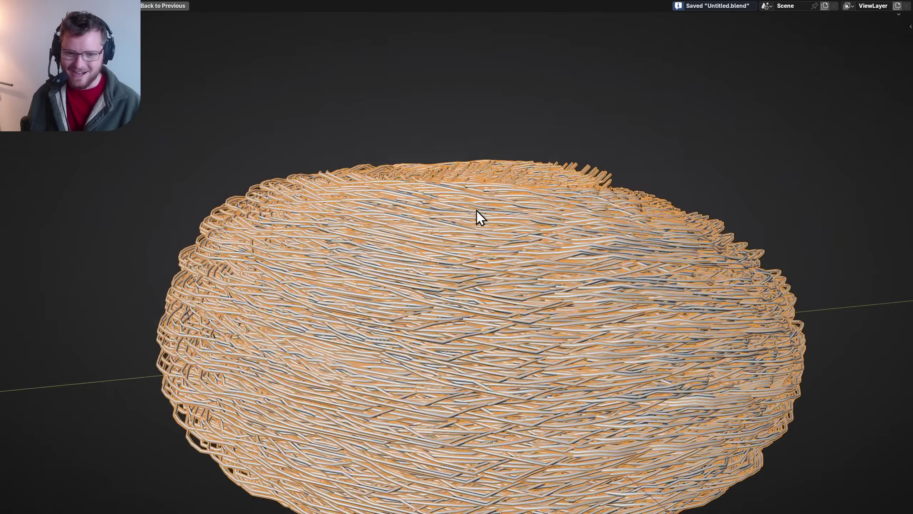
pyautogui.hotkey('ctrl', 'space')
pyautogui.scroll(3, 466, 367)
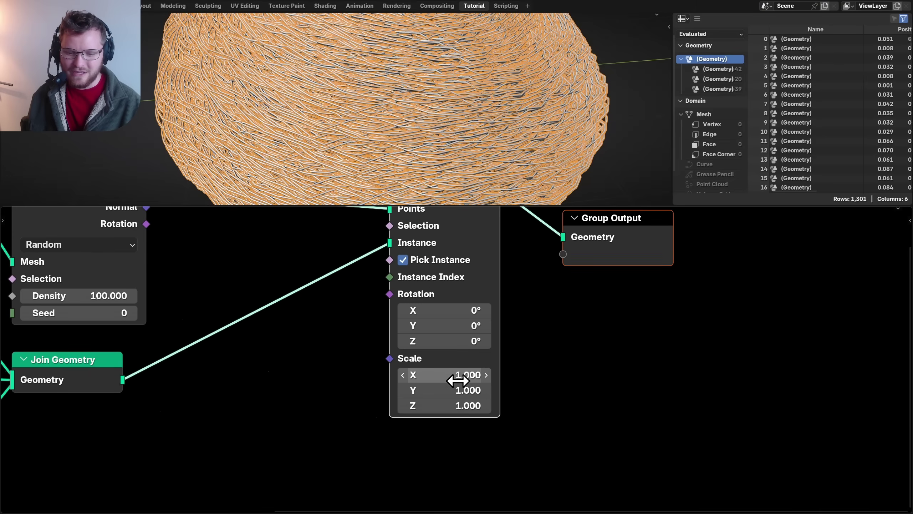
pyautogui.moveTo(466, 375); pyautogui.dragTo(432, 405)
pyautogui.scroll(3, 358, 56)
pyautogui.scroll(-3, 361, 87)
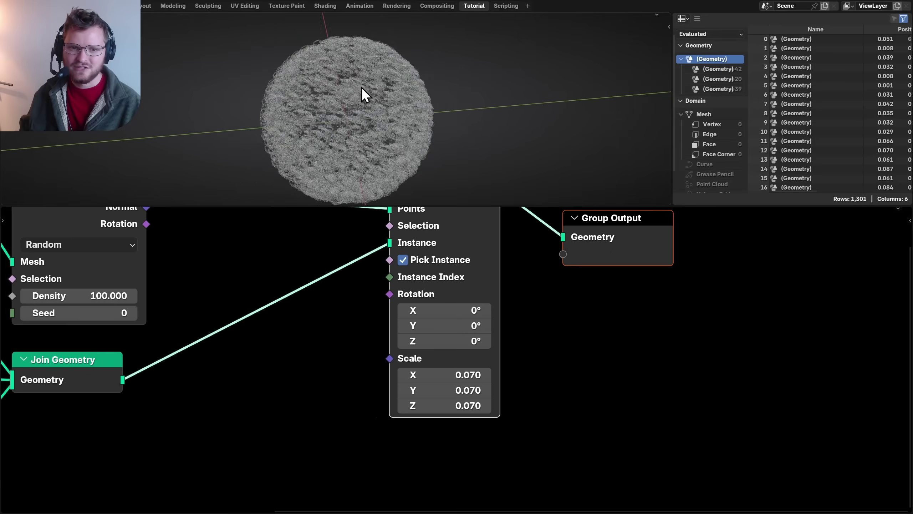
pyautogui.moveTo(361, 87)
pyautogui.mouseDown(button='middle')
pyautogui.moveTo(364, 105)
pyautogui.moveTo(362, 78)
pyautogui.mouseUp(button='middle')
# Add a Random Value node with Min 0.03 and Max 0.08 and link its Value to the Scale of Instance on Points.
pyautogui.scroll(4, 462, 360)
pyautogui.moveTo(355, 387); pyautogui.dragTo(474, 354, button='middle')
pyautogui.click(354, 347)
pyautogui.hotkey('shift', 'a')
pyautogui.write('rand')
pyautogui.press('Return')
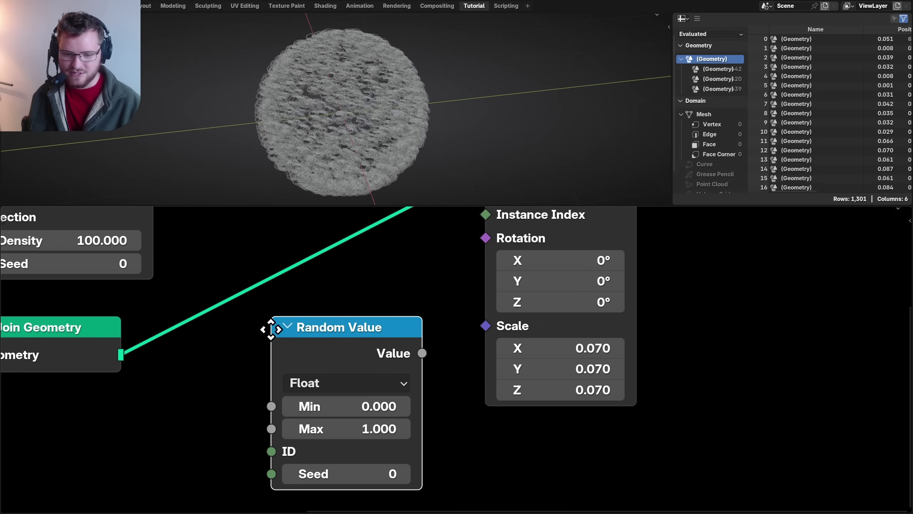
pyautogui.click(315, 417)
pyautogui.press('Tab')
pyautogui.write('.08')
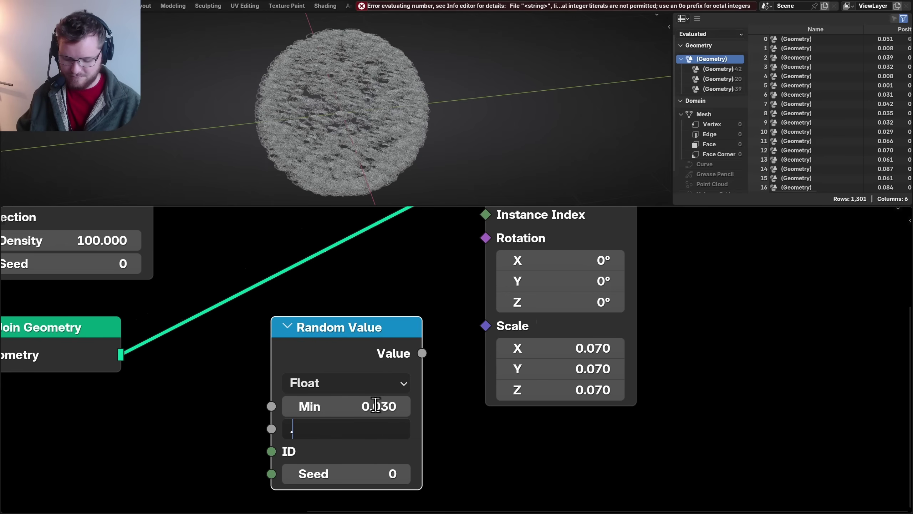
pyautogui.press('Return')
pyautogui.moveTo(422, 353); pyautogui.dragTo(486, 326)
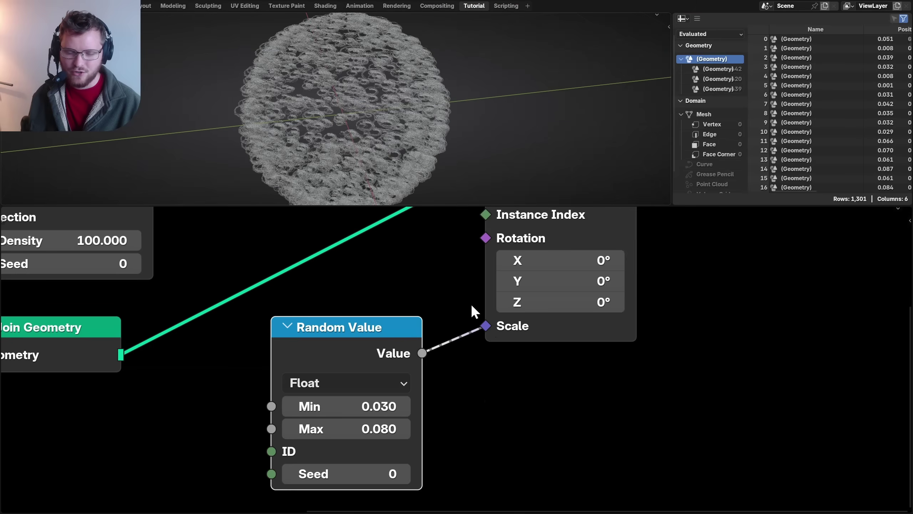
# Link the Rotation output of Distribute Points on Faces to the Rotation input of Instance on Points.
pyautogui.scroll(-3, 275, 306)
pyautogui.moveTo(385, 94); pyautogui.dragTo(427, 99, button='middle')
pyautogui.hotkey('ctrl', 'space')
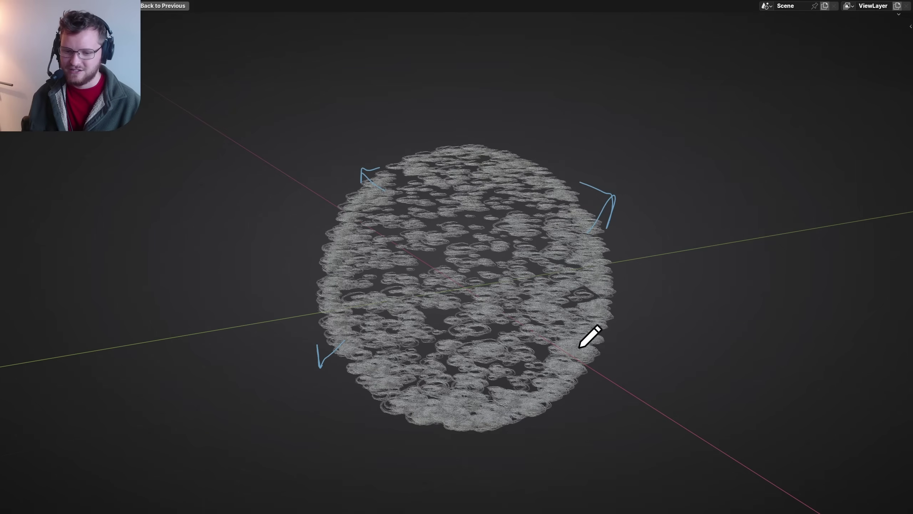
pyautogui.hotkey('ctrl', 'space')
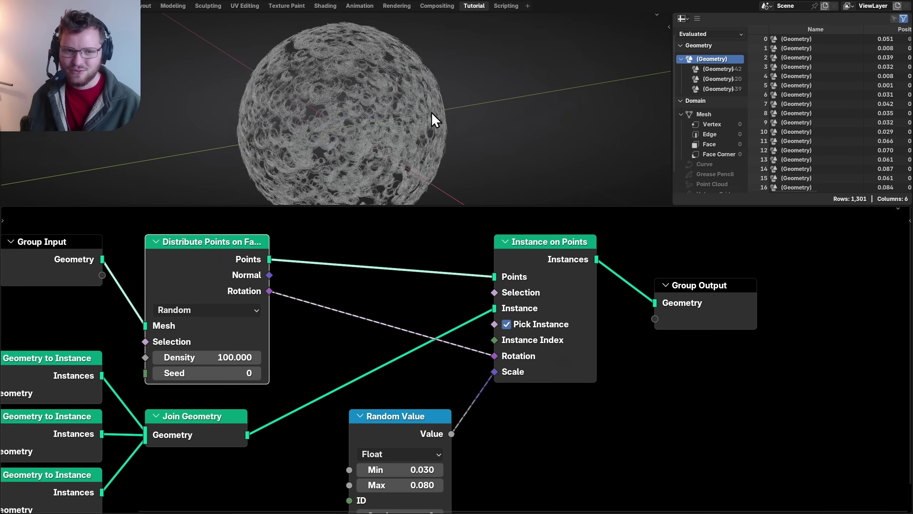
# Save the file and set the Density of Distribute Points on Faces to 300.
pyautogui.hotkey('ctrl', 'space')
pyautogui.scroll(-5, 492, 234)
pyautogui.scroll(1, 611, 235)
pyautogui.moveTo(611, 235); pyautogui.dragTo(520, 244, button='middle')
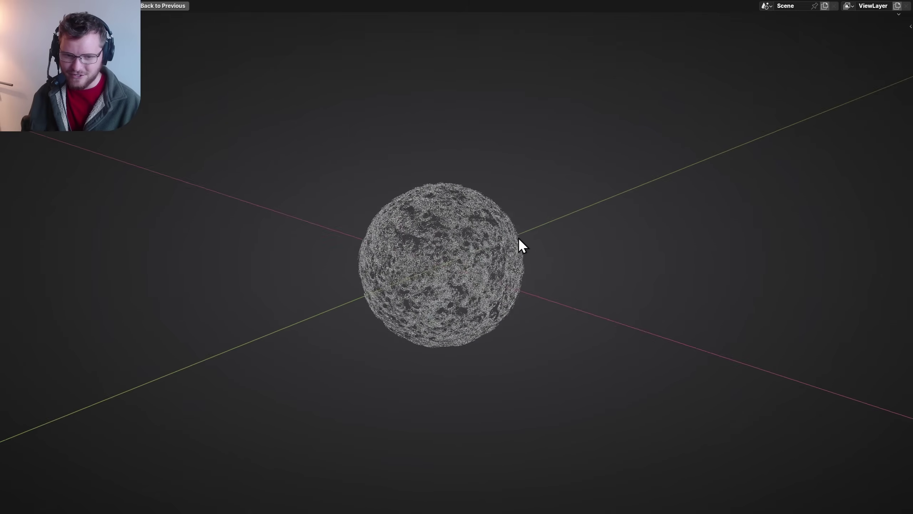
pyautogui.scroll(4, 431, 200)
pyautogui.hotkey('ctrl', 's')
pyautogui.hotkey('ctrl', 'space')
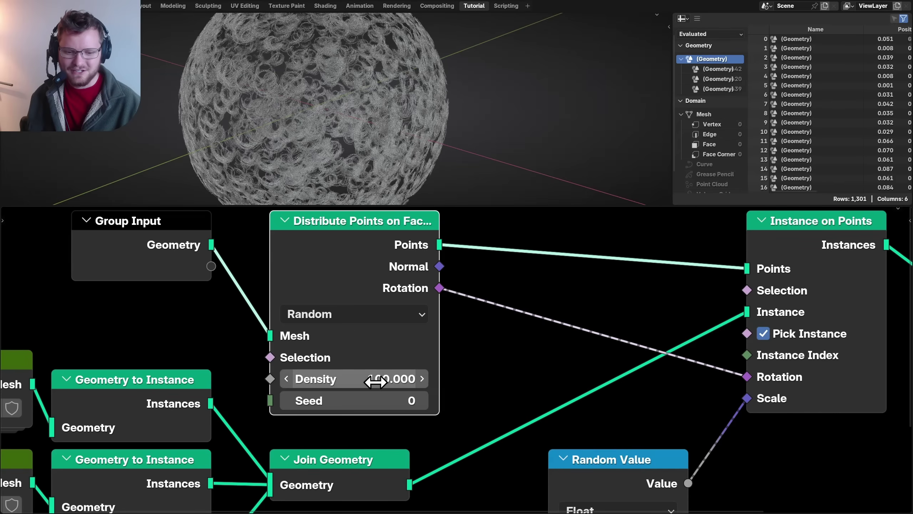
pyautogui.press('Return')
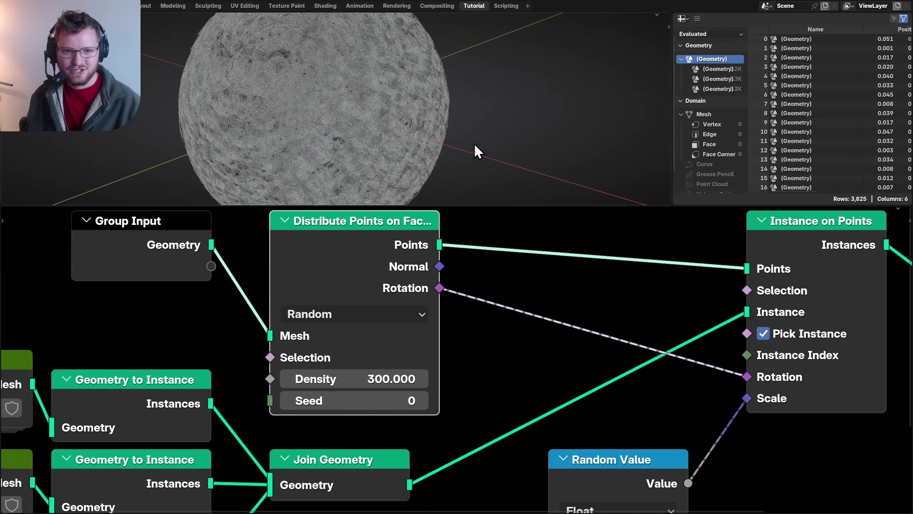
# Hide the unused sockets of Instance on Points and move the Group Output farther away, level with it.
pyautogui.hotkey('ctrl', 'space')
pyautogui.moveTo(658, 308); pyautogui.dragTo(697, 211)
pyautogui.click(696, 210)
pyautogui.moveTo(337, 224); pyautogui.dragTo(449, 272, button='middle')
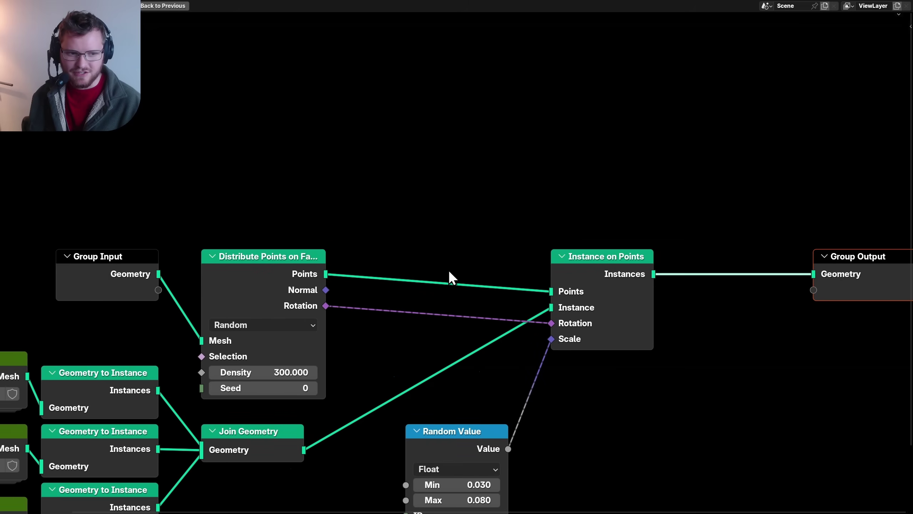
# Duplicate the Group Input above Instance on Points and join its geometry with the scattered instances.
pyautogui.moveTo(89, 260)
pyautogui.mouseDown()
pyautogui.moveTo(85, 246)
pyautogui.moveTo(80, 266)
pyautogui.moveTo(96, 265)
pyautogui.mouseUp()
pyautogui.hotkey('shift', 'd')
pyautogui.click(601, 196)
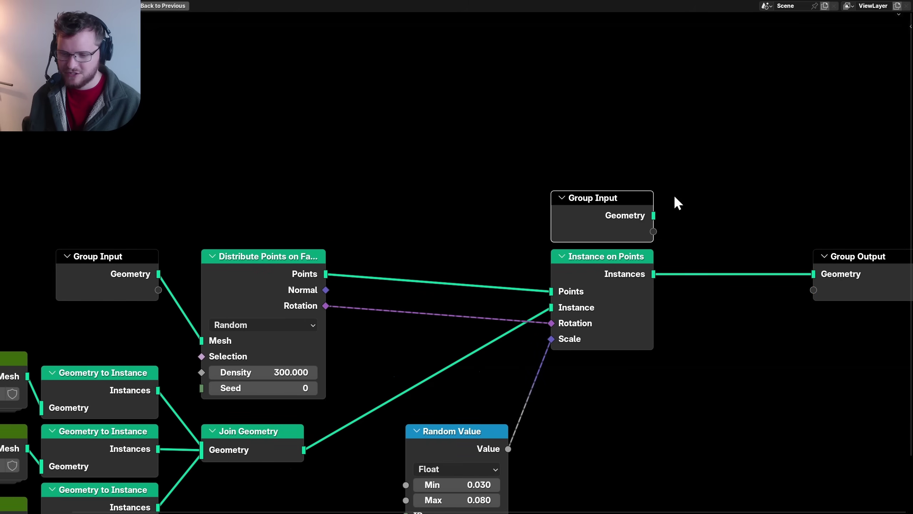
pyautogui.moveTo(674, 197); pyautogui.dragTo(438, 212, button='middle')
pyautogui.keyDown('shift'); pyautogui.click(396, 281); pyautogui.keyUp('shift')
pyautogui.hotkey('ctrl', '0')
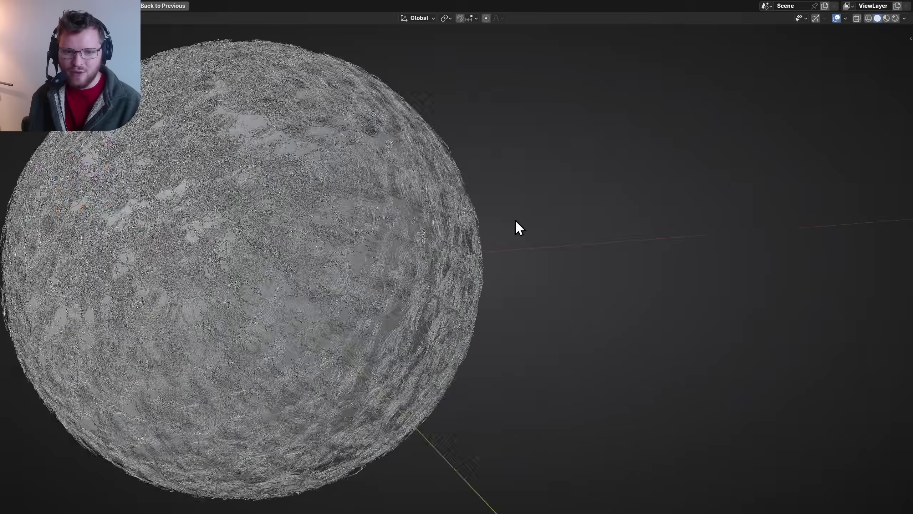
# Set up Cycles rendering on GPU Compute and show the sphere with rendered viewport shading.
pyautogui.moveTo(515, 220)
pyautogui.mouseDown(button='middle')
pyautogui.moveTo(448, 224)
pyautogui.moveTo(532, 213)
pyautogui.mouseUp(button='middle')
pyautogui.scroll(-3, 448, 224)
pyautogui.scroll(3, 478, 212)
pyautogui.moveTo(419, 210); pyautogui.dragTo(361, 202, button='middle')
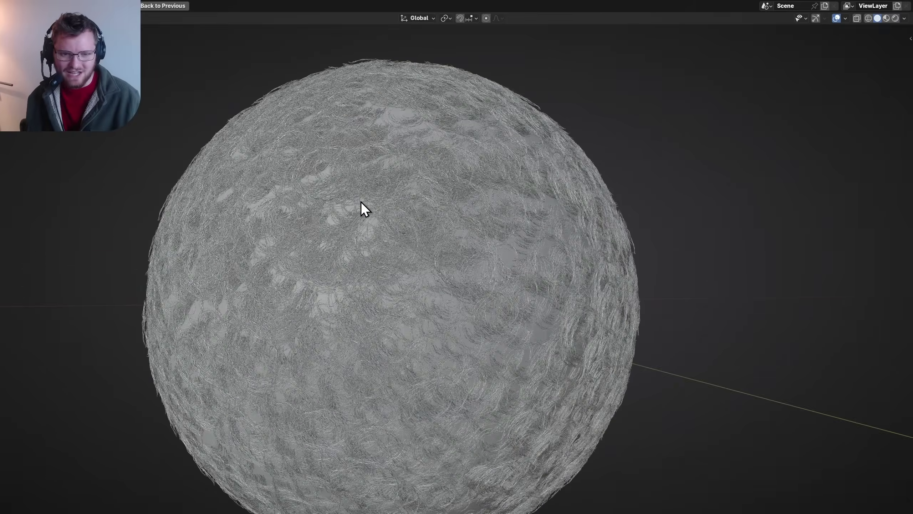
pyautogui.click(796, 61)
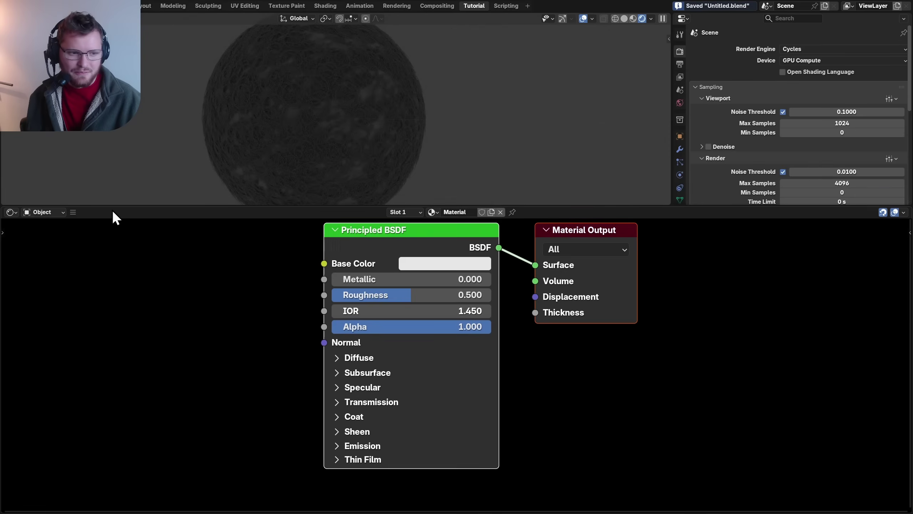
# Switch the shader nodes to World and add a Sky Texture node before the Background node.
pyautogui.click(43, 212)
pyautogui.click(40, 246)
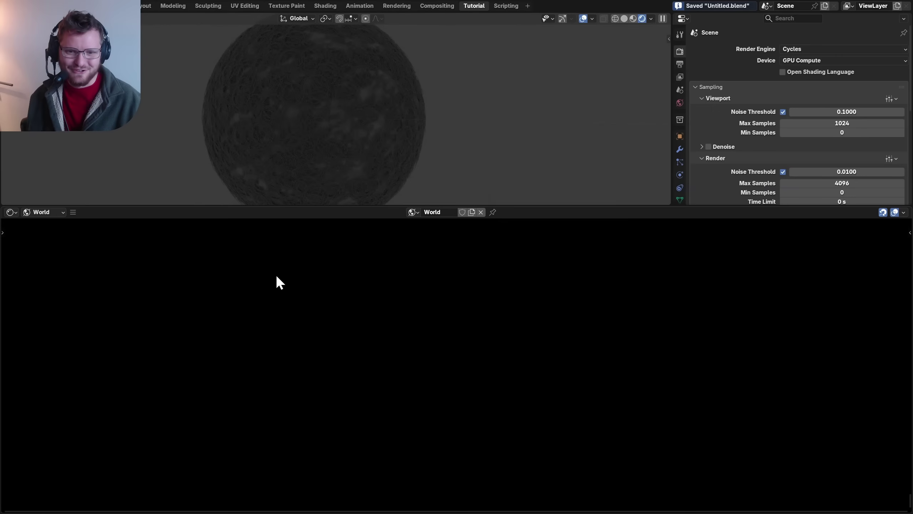
pyautogui.moveTo(314, 282); pyautogui.dragTo(314, 413, button='middle')
pyautogui.hotkey('shift', 'a')
pyautogui.write('sky')
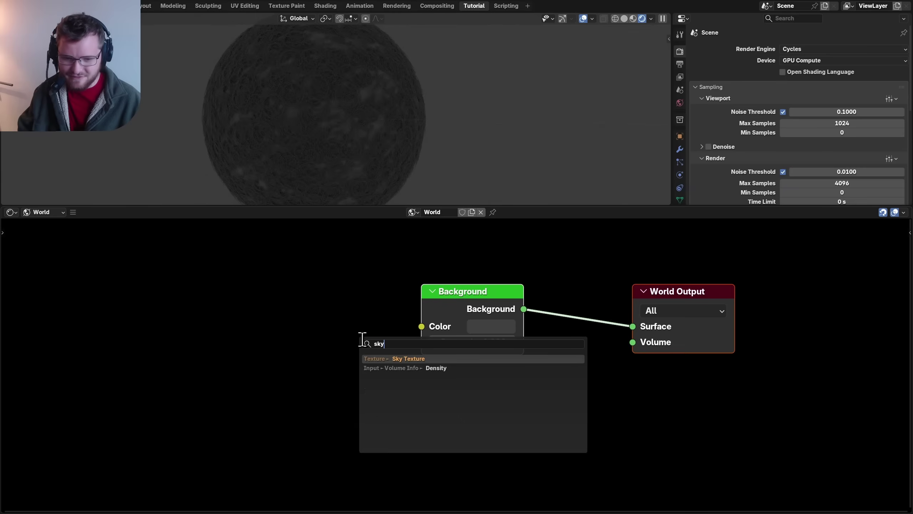
pyautogui.press('Return')
pyautogui.click(235, 284)
pyautogui.click(271, 329)
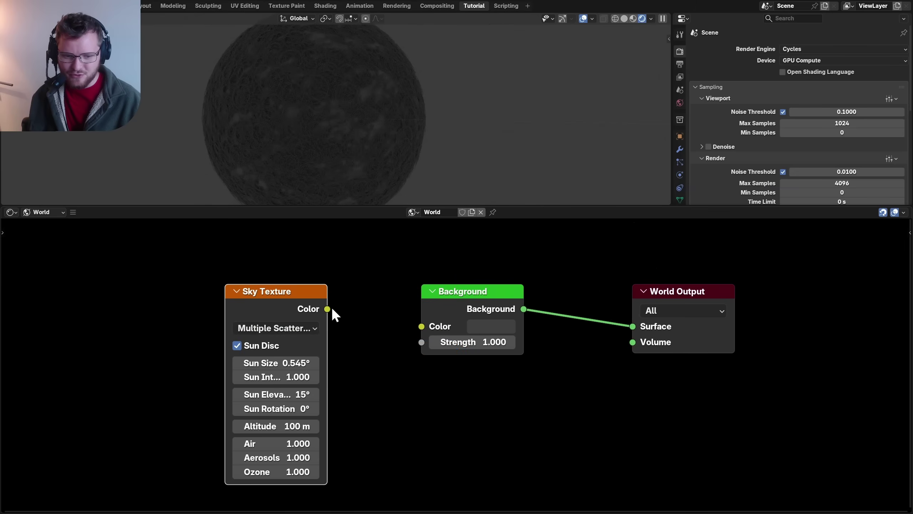
# Light the world with the sky linked to the Background Color, using sun size 3°, intensity 0.5, elevation 5° and Background Strength 0.3.
pyautogui.doubleClick(495, 341)
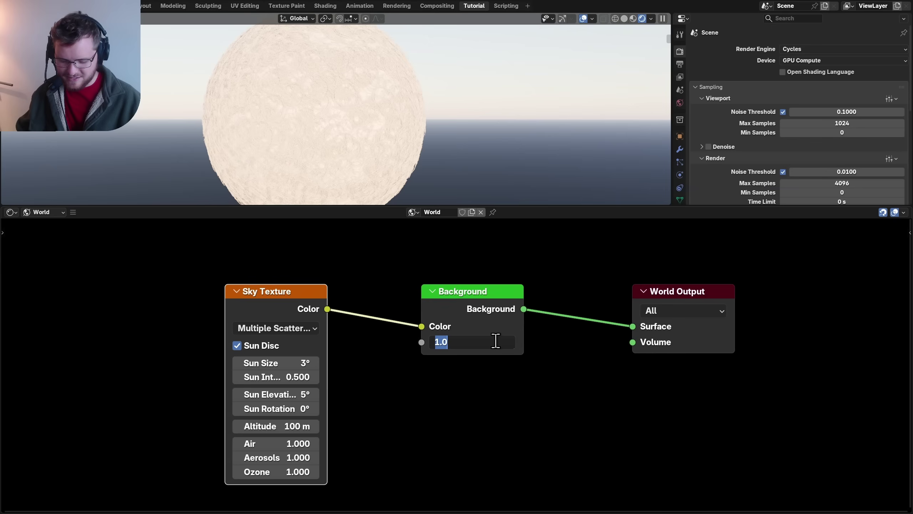
pyautogui.write('0.3')
pyautogui.press('Return')
pyautogui.hotkey('ctrl', 'space')
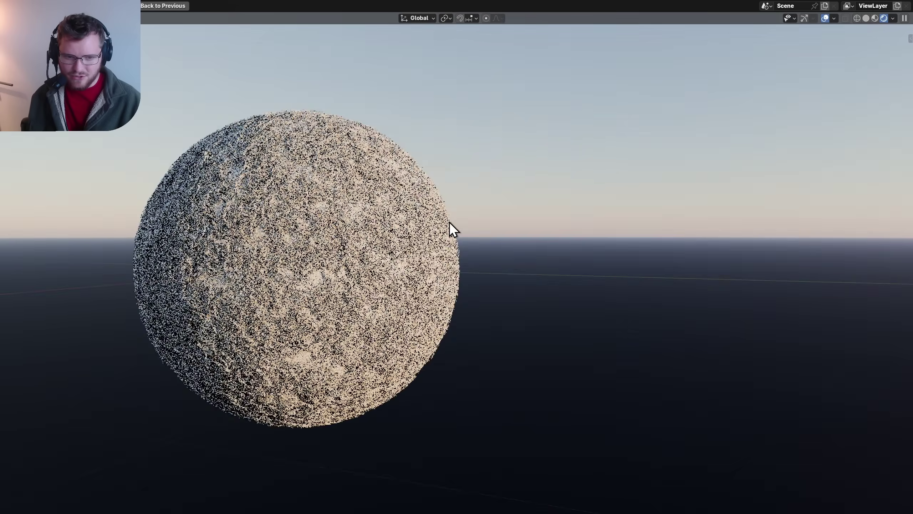
pyautogui.moveTo(449, 221); pyautogui.dragTo(452, 221, button='middle')
pyautogui.keyDown('shift'); pyautogui.moveTo(346, 204); pyautogui.dragTo(401, 198, button='middle'); pyautogui.keyUp('shift')
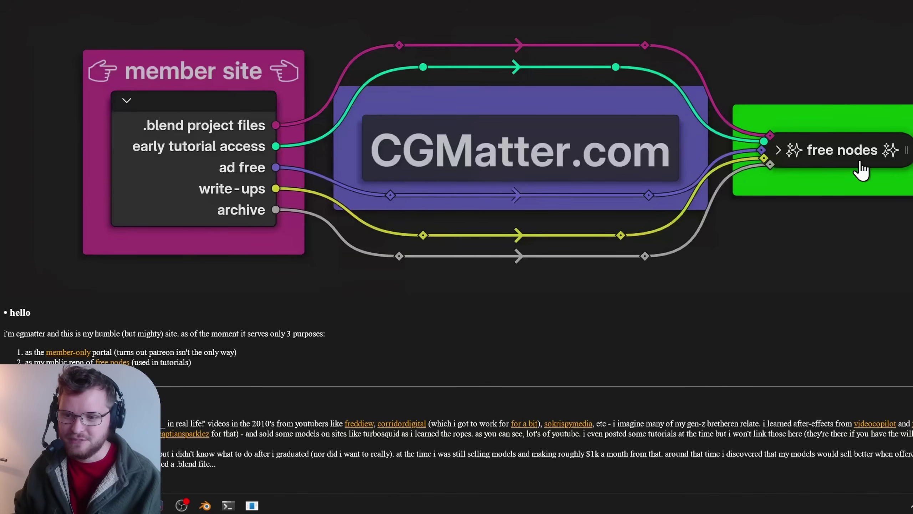
# Switch to the browser and look through the files in the CGMatter Squarespace site's Asset Library.
pyautogui.click(841, 140)
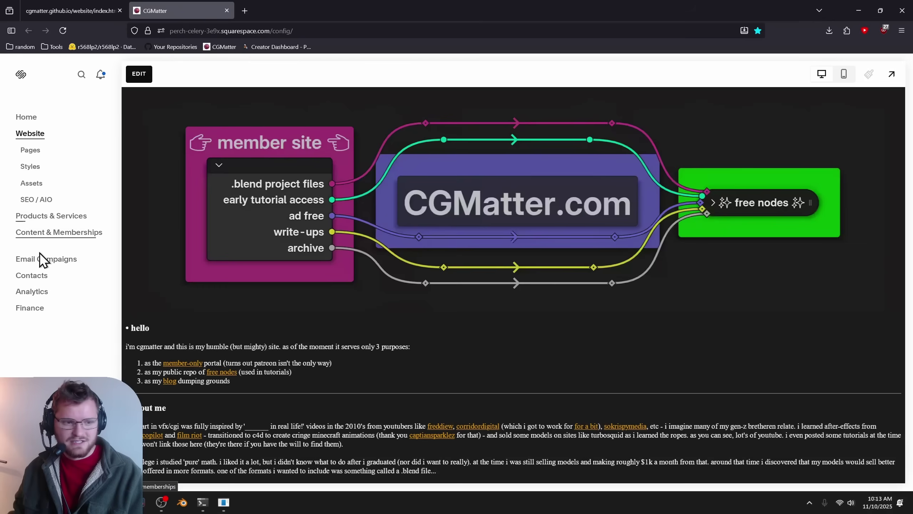
pyautogui.click(31, 184)
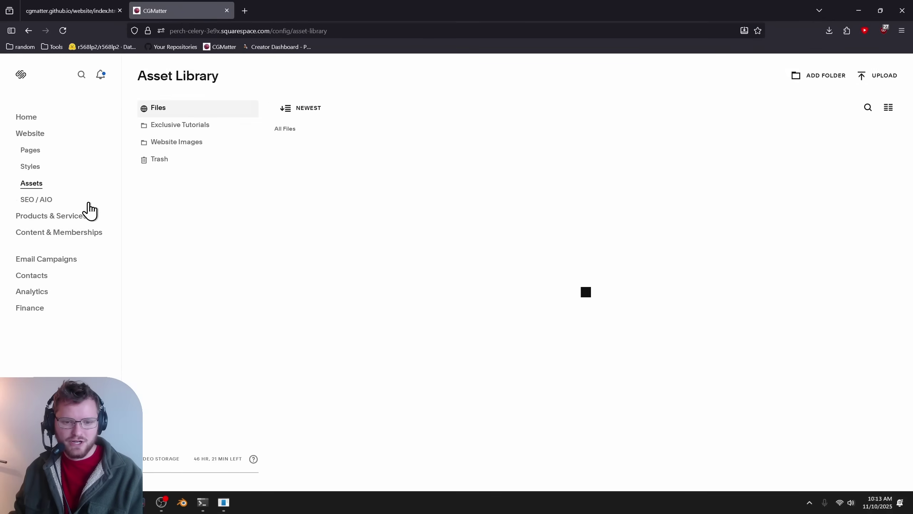
pyautogui.scroll(-10, 530, 239)
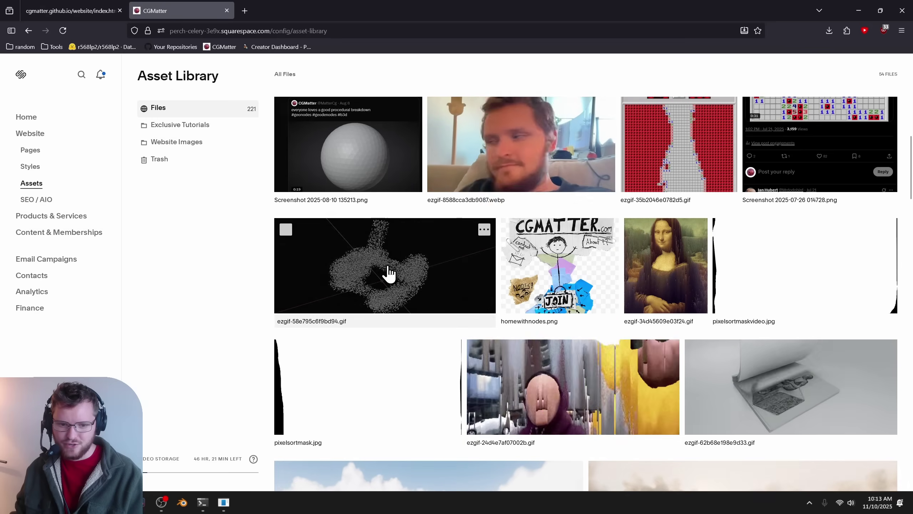
pyautogui.click(387, 271)
# Open the page named ai for editing and add a blank section with a text block.
pyautogui.click(36, 87)
pyautogui.scroll(-4, 469, 290)
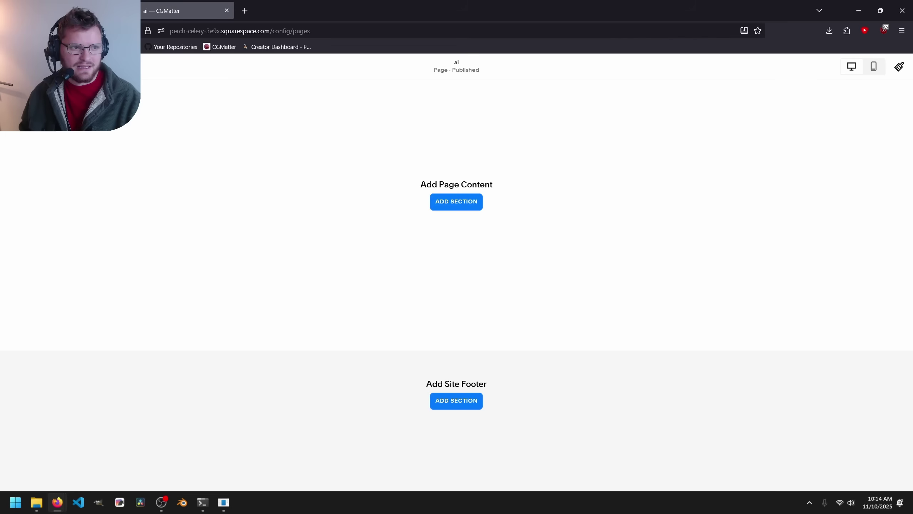
pyautogui.click(431, 201)
pyautogui.click(153, 208)
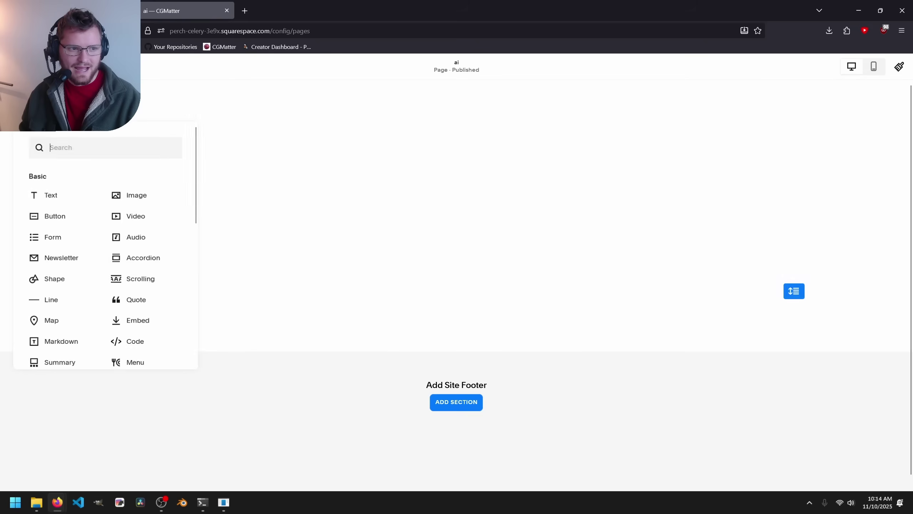
pyautogui.click(54, 196)
pyautogui.click(233, 158)
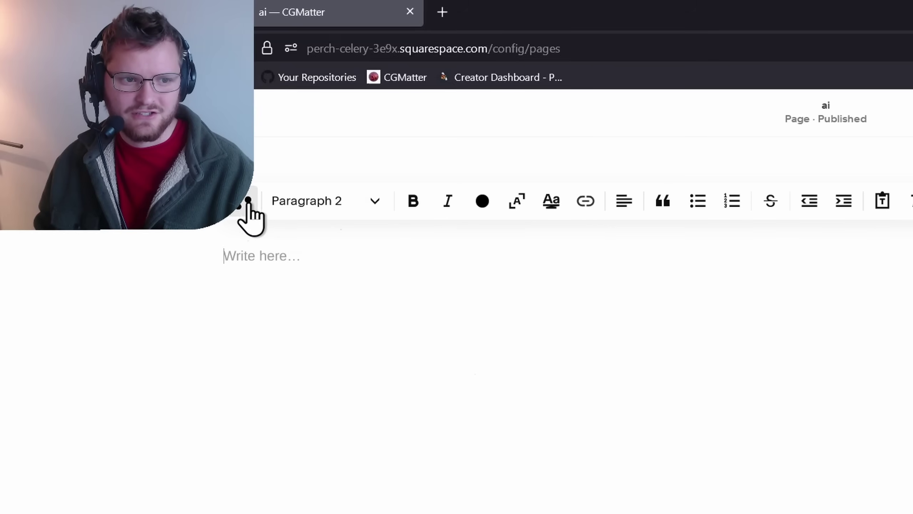
# Generate a paragraph about what is new in Blender 5.0 in the text block with the AI writing assistant.
pyautogui.click(244, 202)
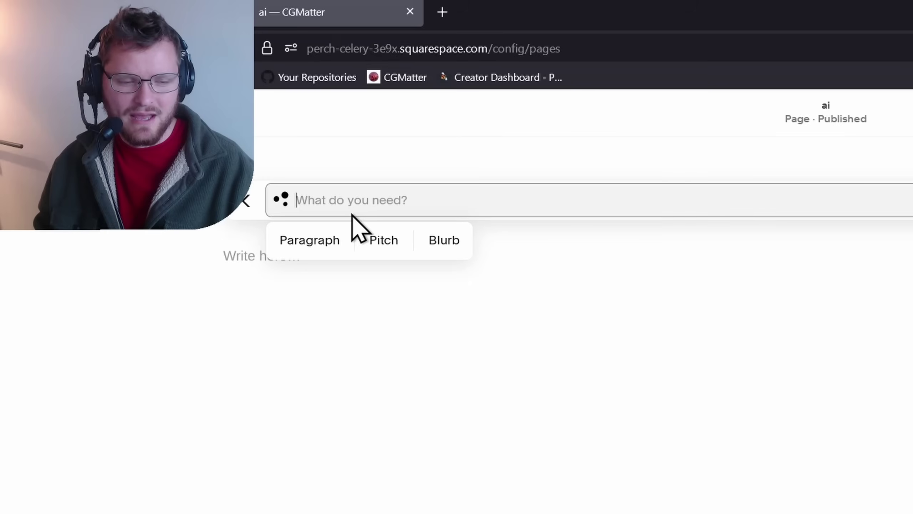
pyautogui.click(304, 240)
pyautogui.write('what is new in Blender 5.0')
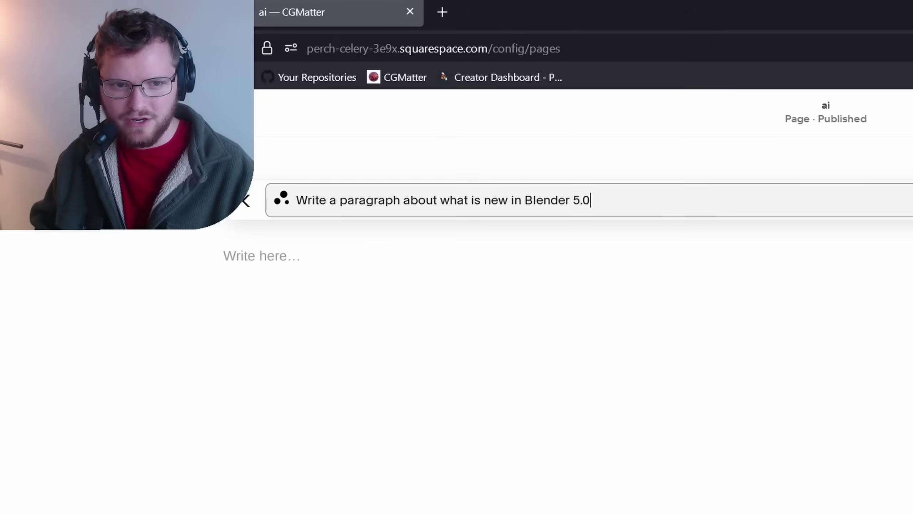
pyautogui.press('Return')
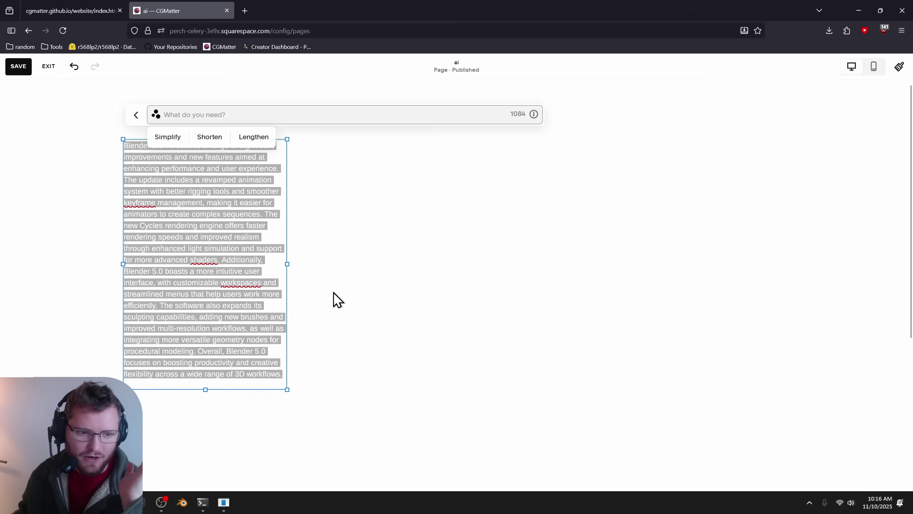
# Switch back to Blender and preview individual clump instances from the node tree, followed by the final joined output.
pyautogui.click(581, 383)
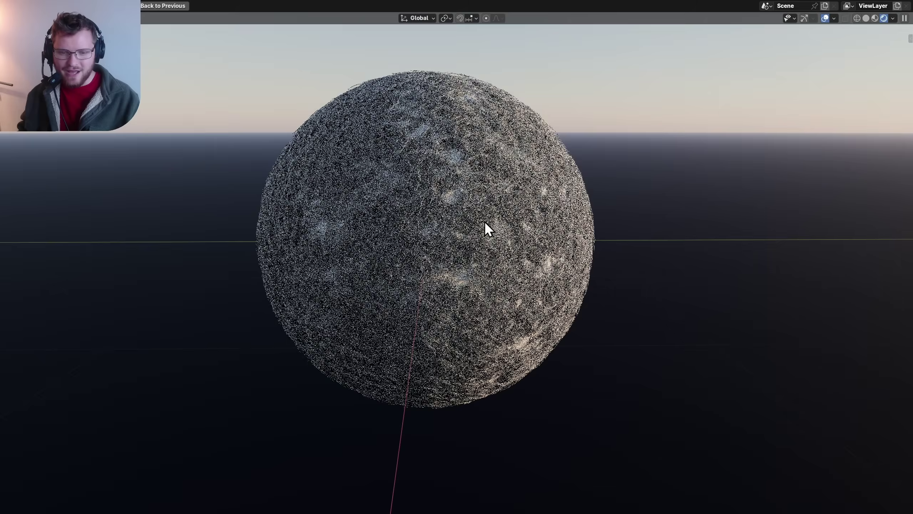
pyautogui.moveTo(446, 220); pyautogui.dragTo(431, 213, button='middle')
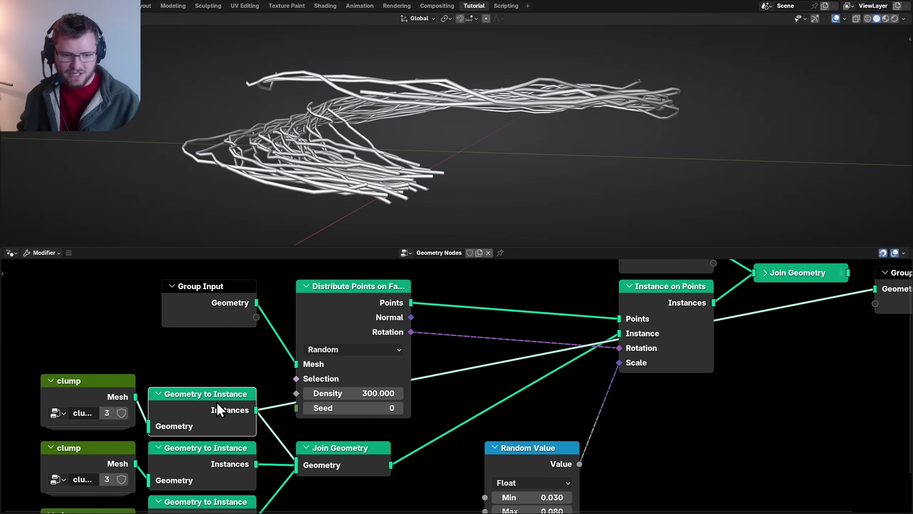
pyautogui.scroll(-5, 383, 144)
pyautogui.moveTo(385, 133); pyautogui.dragTo(390, 165, button='middle')
pyautogui.keyDown('ctrl'); pyautogui.keyDown('shift'); pyautogui.click(190, 449); pyautogui.keyUp('shift'); pyautogui.keyUp('ctrl')
pyautogui.moveTo(212, 457); pyautogui.dragTo(228, 382, button='middle')
pyautogui.keyDown('ctrl'); pyautogui.keyDown('shift'); pyautogui.click(220, 428); pyautogui.keyUp('shift'); pyautogui.keyUp('ctrl')
pyautogui.moveTo(637, 330); pyautogui.dragTo(391, 444, button='middle')
pyautogui.keyDown('ctrl'); pyautogui.keyDown('shift'); pyautogui.click(582, 315); pyautogui.keyUp('shift'); pyautogui.keyUp('ctrl')
# Make room in the node tree and insert a Rotate Rotation node between the distributed points' Rotation and Instance on Points.
pyautogui.moveTo(743, 411); pyautogui.dragTo(411, 280)
pyautogui.press('g')
pyautogui.click(611, 308)
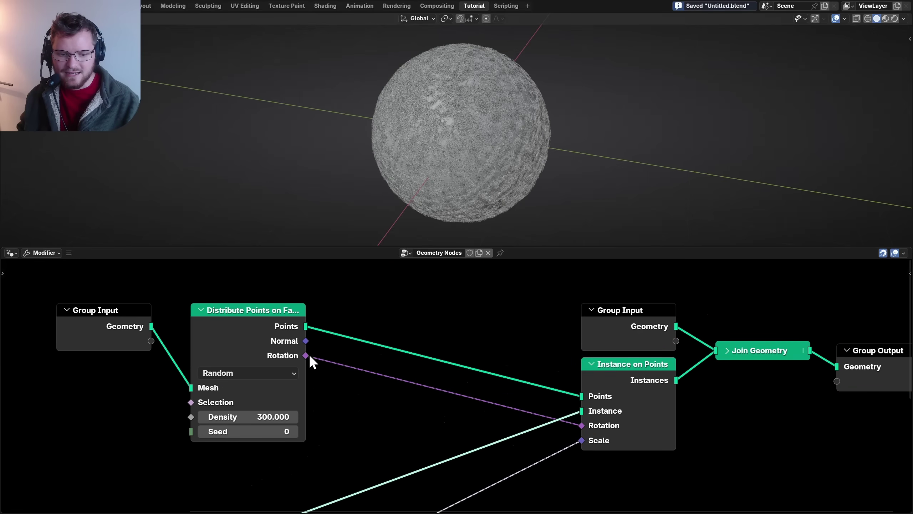
pyautogui.moveTo(403, 404); pyautogui.dragTo(403, 404)
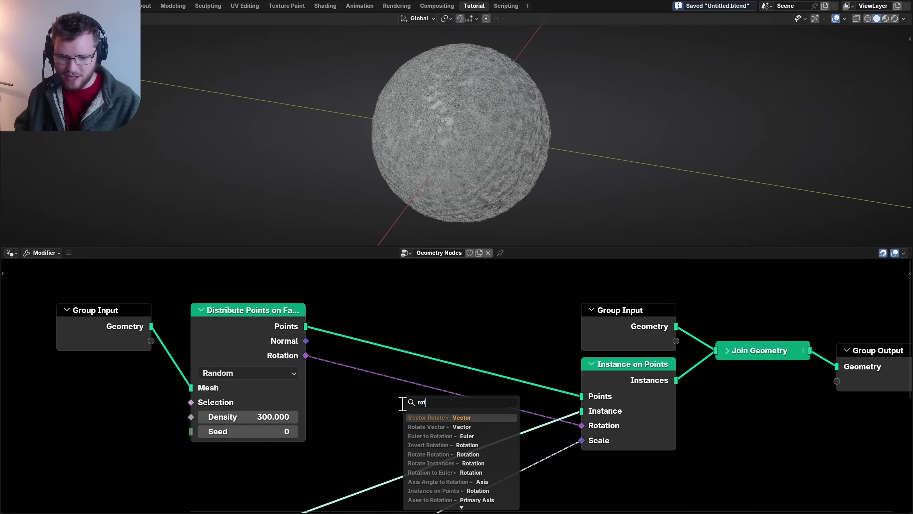
pyautogui.press('Return')
pyautogui.click(391, 393)
pyautogui.hotkey('shift', 'a')
pyautogui.write('random rot')
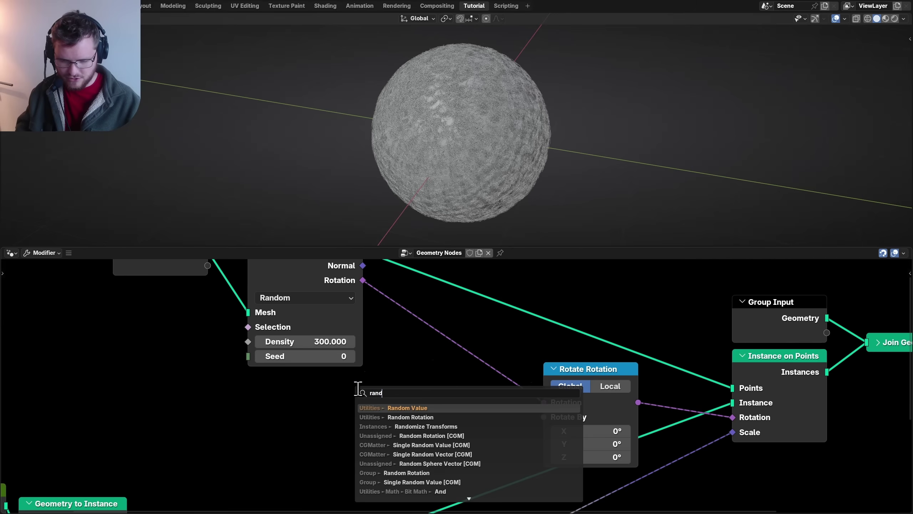
pyautogui.press('Return')
pyautogui.click(358, 389)
# Add the Random Rotation [CGM] group and connect its Rotation output to the Rotate By input of Rotate Rotation.
pyautogui.hotkey('shift', 'a')
pyautogui.write('random rot')
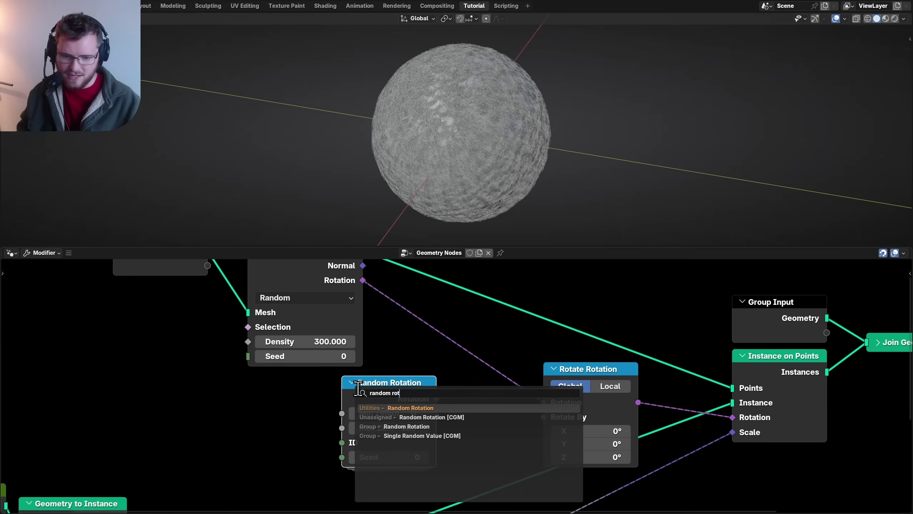
pyautogui.press('Down')
pyautogui.press('Return')
pyautogui.moveTo(230, 413); pyautogui.dragTo(312, 411)
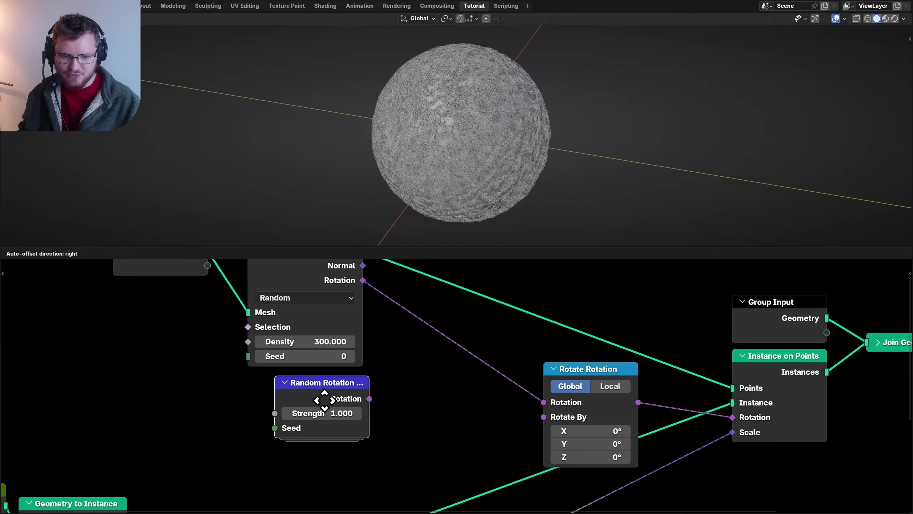
pyautogui.moveTo(355, 413); pyautogui.dragTo(511, 399)
pyautogui.moveTo(554, 422); pyautogui.dragTo(552, 421)
# Set the random rotation's Strength to 0.1 and switch the Rotate Rotation node to Local space.
pyautogui.doubleClick(313, 427)
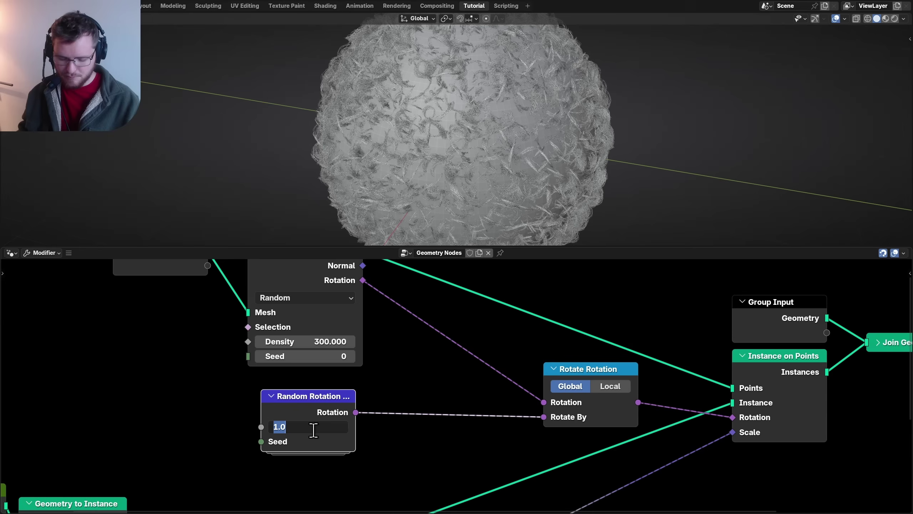
pyautogui.write('.1')
pyautogui.press('Return')
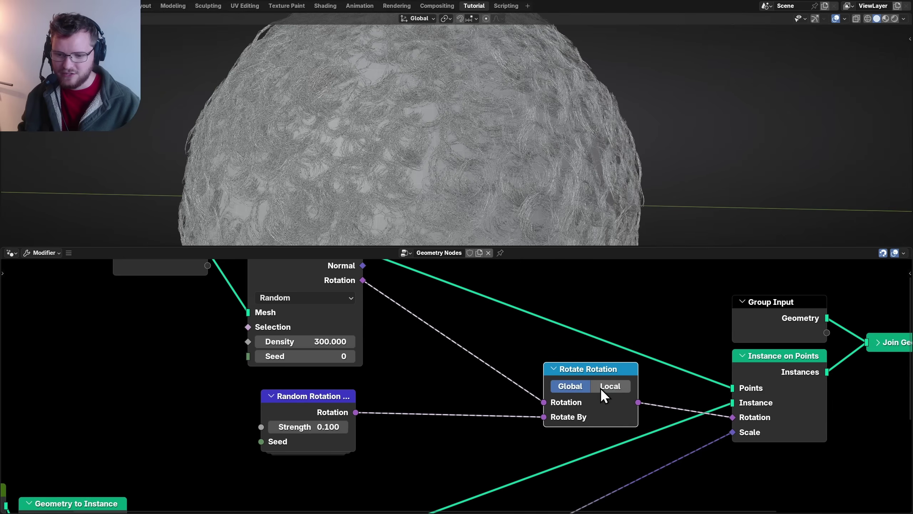
pyautogui.click(604, 387)
pyautogui.moveTo(580, 370); pyautogui.dragTo(541, 350)
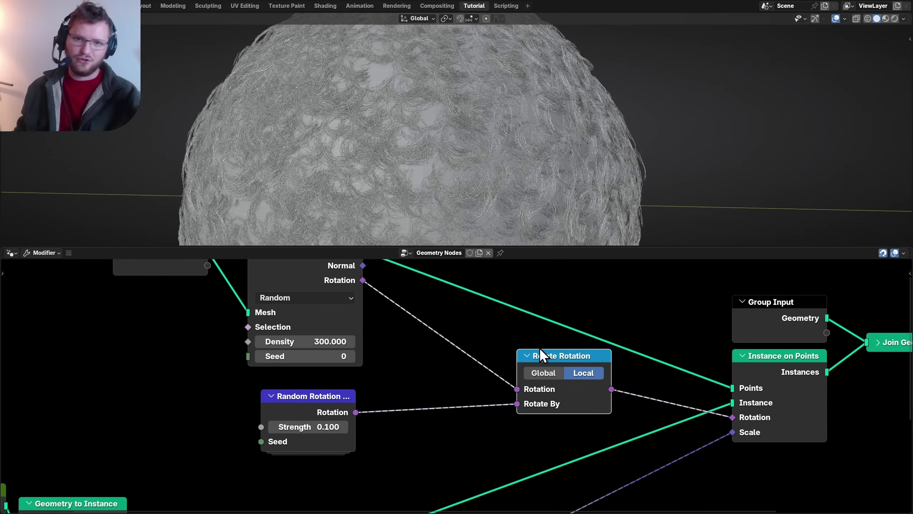
# Open the Random Rotation [CGM] group to edit the nodes inside it.
pyautogui.click(447, 364)
pyautogui.press('Tab')
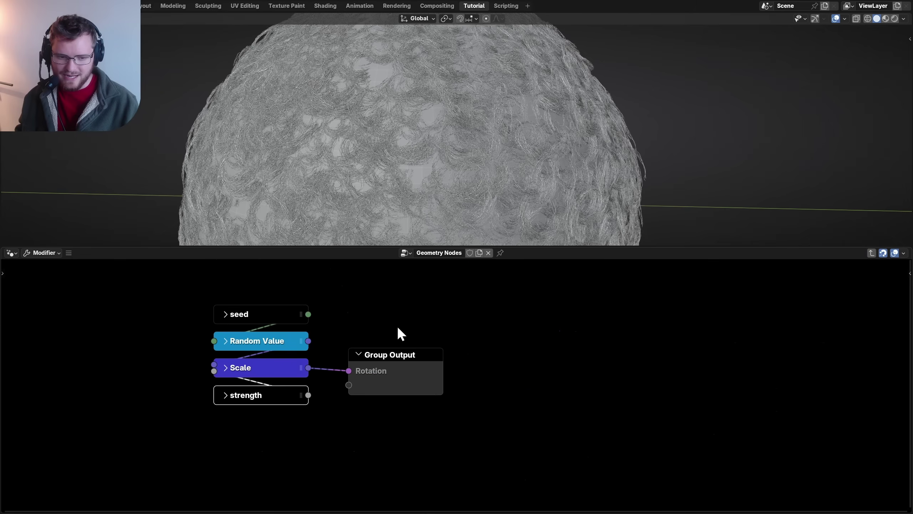
pyautogui.press('Tab')
pyautogui.press('n')
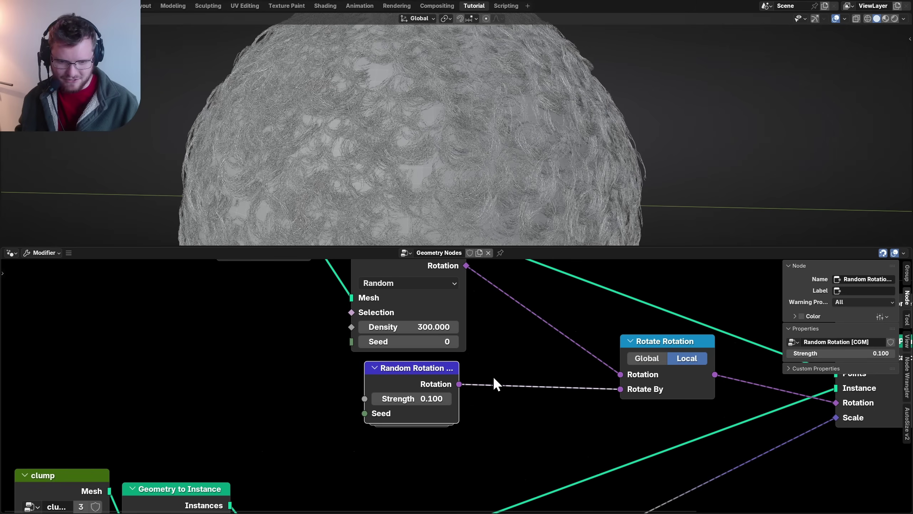
pyautogui.press('n')
pyautogui.press('Tab')
pyautogui.press('Home')
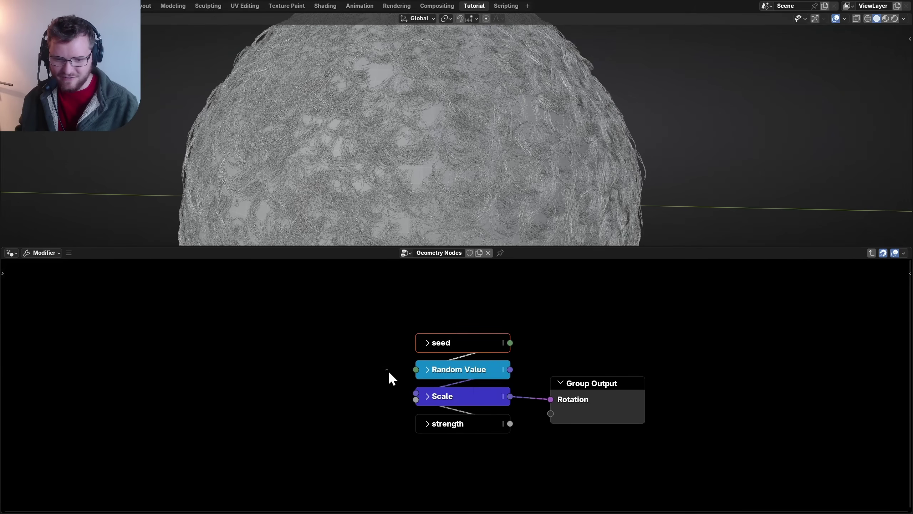
# Spread out the group's seed, Random Value, Scale, strength and output nodes, expanding all but the seed input.
pyautogui.moveTo(389, 370); pyautogui.dragTo(453, 330)
pyautogui.press('g')
pyautogui.click(224, 342)
pyautogui.moveTo(319, 412); pyautogui.dragTo(194, 427)
pyautogui.press('g')
pyautogui.click(359, 360)
pyautogui.press('h')
pyautogui.moveTo(478, 374); pyautogui.dragTo(576, 401)
pyautogui.moveTo(471, 396); pyautogui.dragTo(511, 382)
pyautogui.moveTo(453, 424); pyautogui.dragTo(319, 450)
pyautogui.click(466, 382)
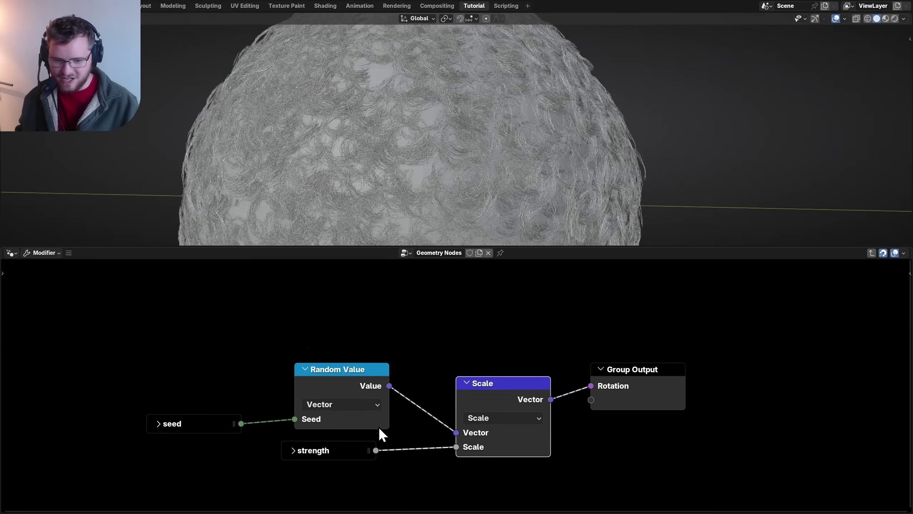
pyautogui.click(293, 450)
pyautogui.press('Home')
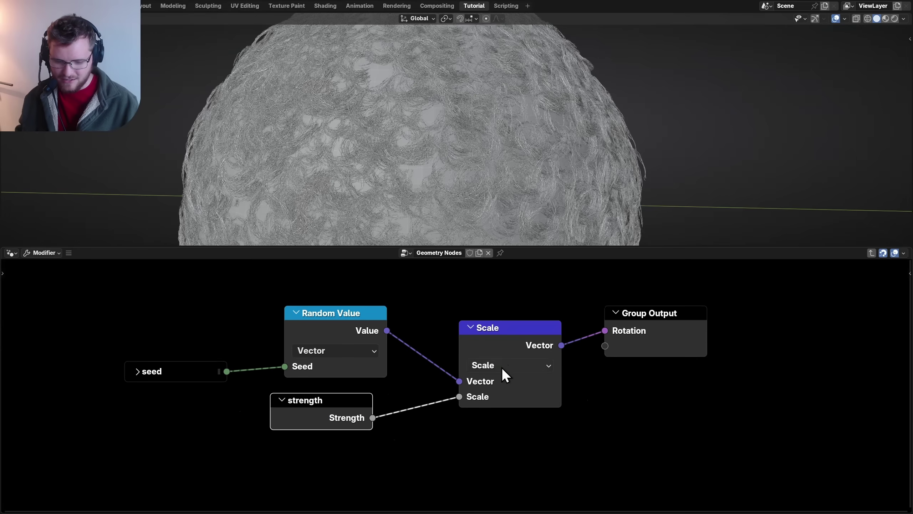
# Change the Scale node to Multiply, make the Strength group input a Vector, and connect it to the second vector.
pyautogui.click(502, 367)
pyautogui.press('m')
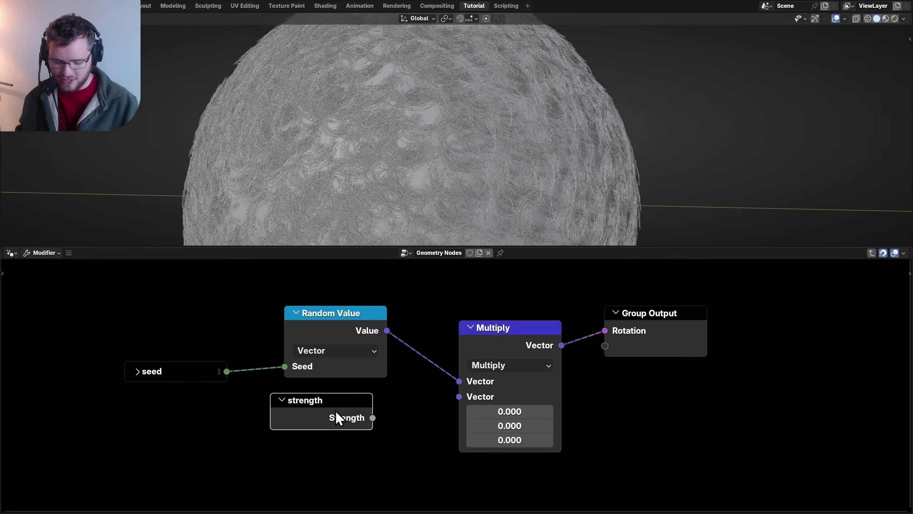
pyautogui.press('n')
pyautogui.click(834, 372)
pyautogui.click(854, 407)
pyautogui.press('v')
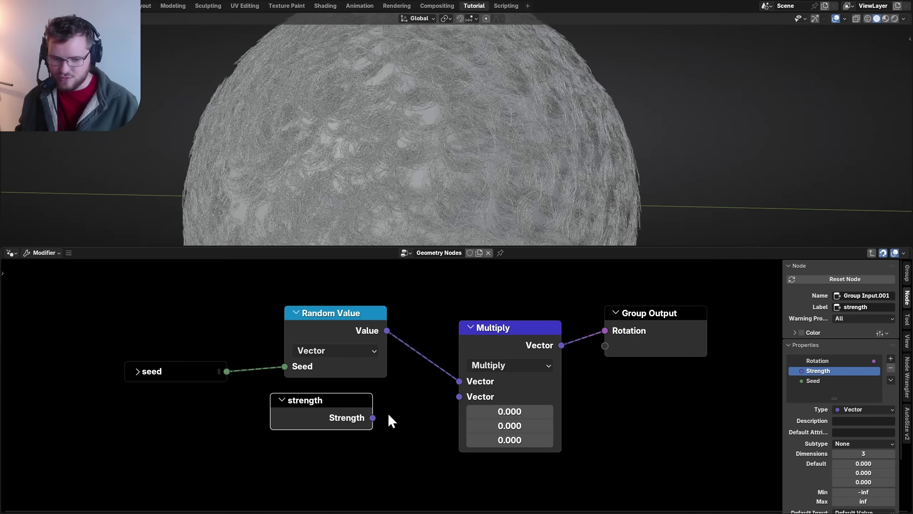
pyautogui.moveTo(461, 395); pyautogui.dragTo(461, 395)
# Return to the main node tree, save the file, and set the random rotation's Z Strength to 100.
pyautogui.press('Tab')
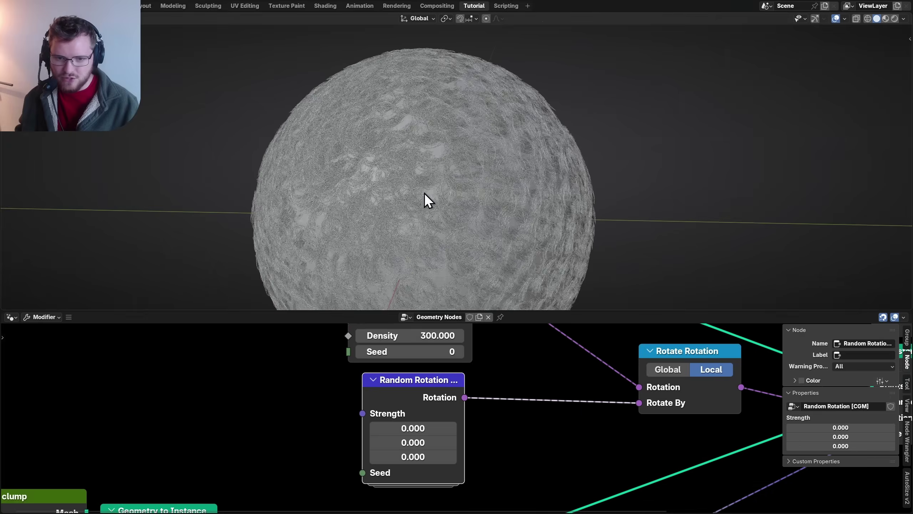
pyautogui.scroll(3, 426, 200)
pyautogui.hotkey('ctrl', 's')
pyautogui.moveTo(423, 458); pyautogui.dragTo(516, 458)
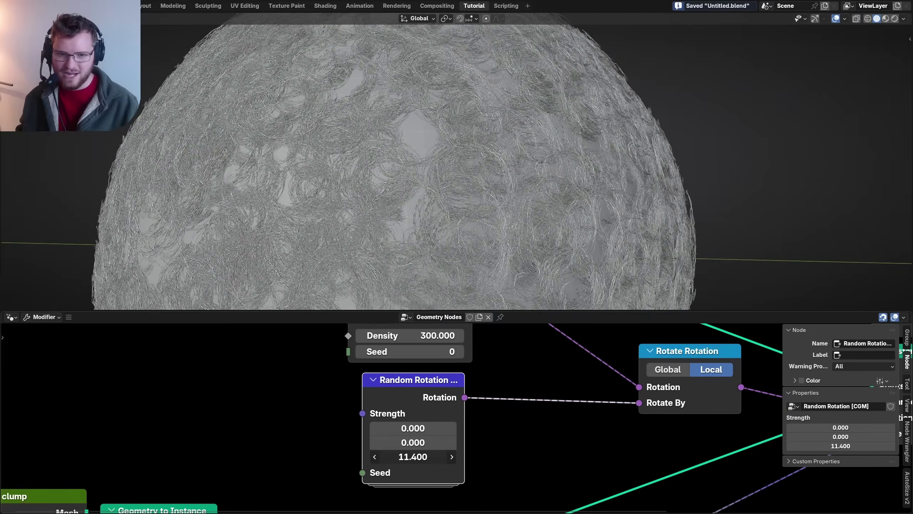
pyautogui.write('00')
pyautogui.press('Return')
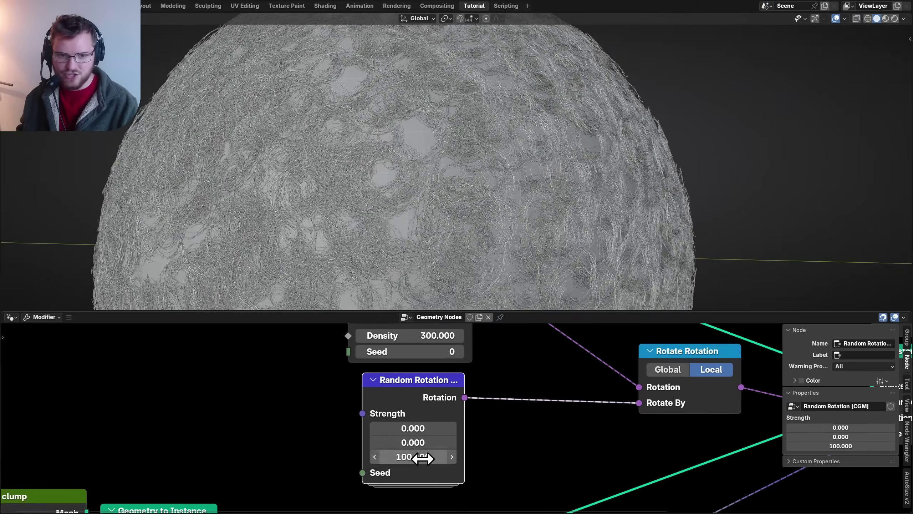
# Set the random rotation's X and Y Strength values to 0.07.
pyautogui.moveTo(413, 431)
pyautogui.mouseDown()
pyautogui.moveTo(425, 431)
pyautogui.moveTo(415, 431)
pyautogui.mouseUp()
pyautogui.click(423, 439)
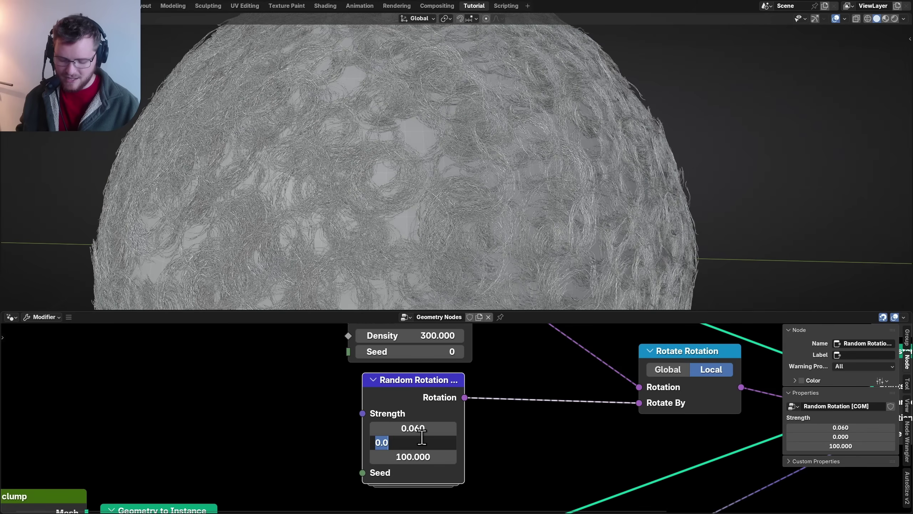
pyautogui.write('.1')
pyautogui.press('Return')
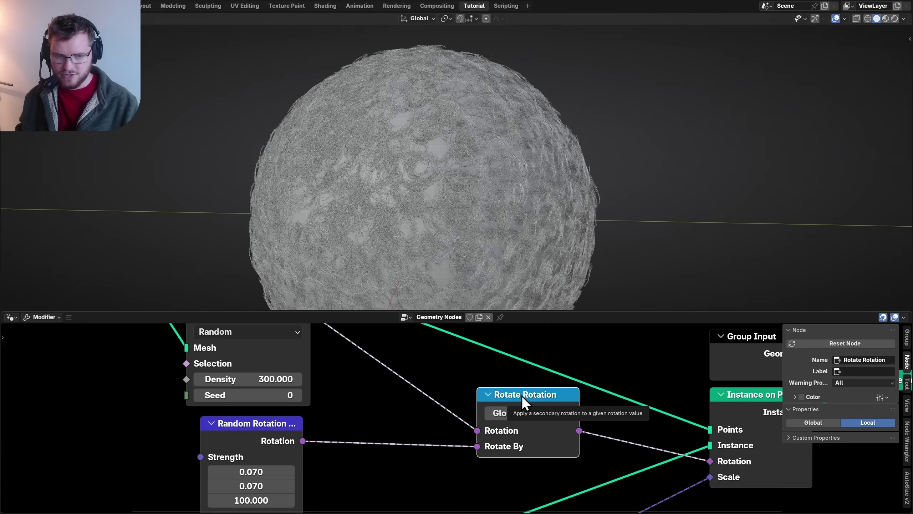
# Toggle the Rotate Rotation node's mute to compare the sphere with and without the added random rotation.
pyautogui.press('m')
pyautogui.press('m')
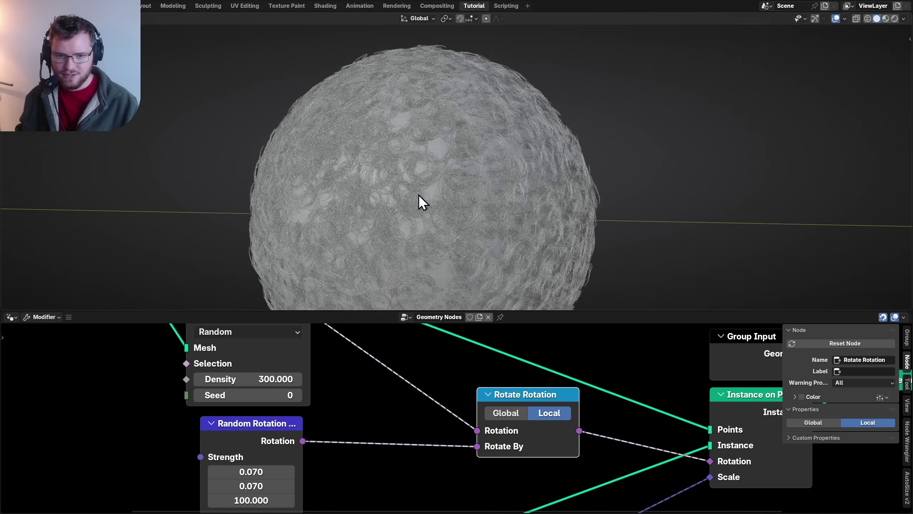
pyautogui.moveTo(418, 194); pyautogui.dragTo(485, 186, button='middle')
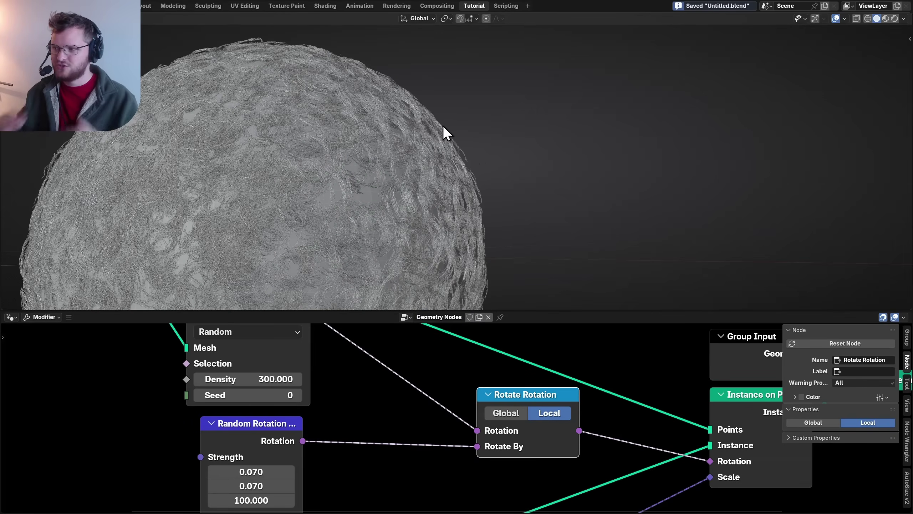
# Move the Random Value node that drives the instance scale closer to Instance on Points and change its type to Vector.
pyautogui.scroll(-7, 425, 414)
pyautogui.moveTo(395, 494); pyautogui.dragTo(417, 369, button='middle')
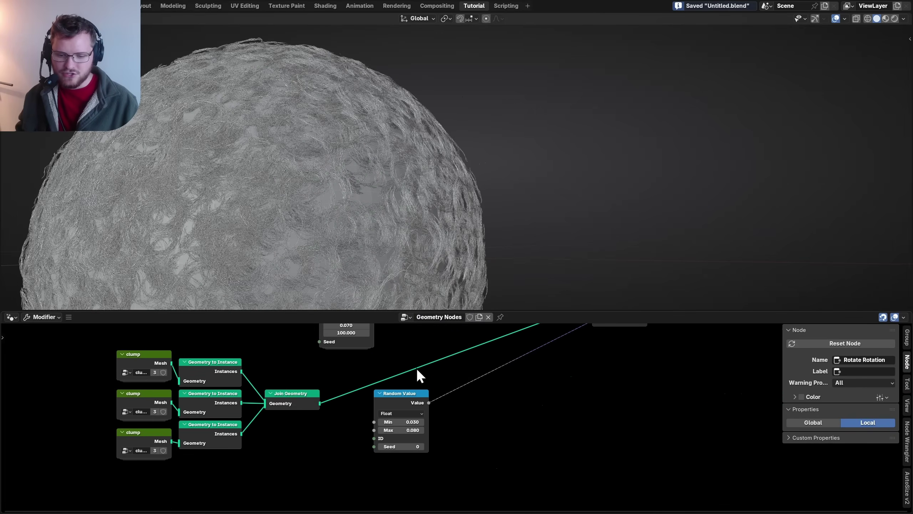
pyautogui.scroll(3, 467, 432)
pyautogui.moveTo(444, 429); pyautogui.dragTo(377, 391)
pyautogui.press('g')
pyautogui.click(505, 334)
pyautogui.moveTo(504, 337); pyautogui.dragTo(362, 417, button='middle')
pyautogui.press('g')
pyautogui.moveTo(383, 431); pyautogui.dragTo(386, 430)
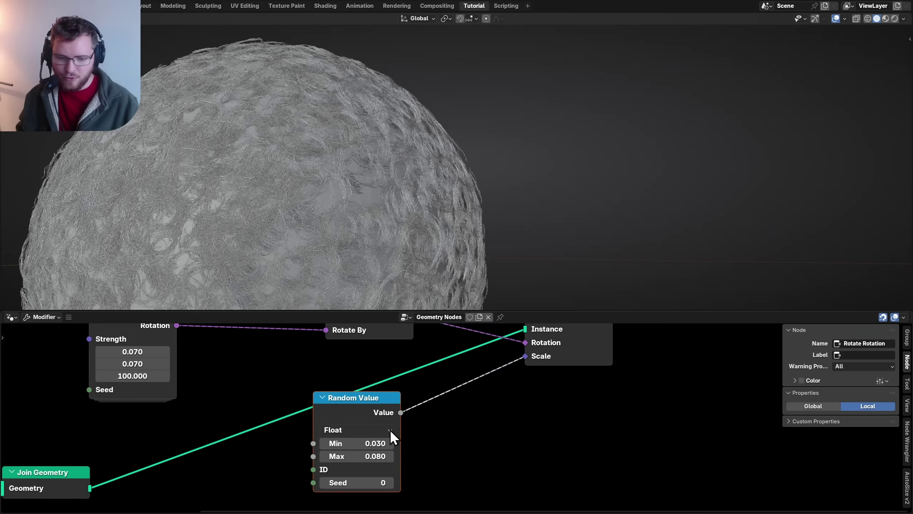
pyautogui.scroll(2, 389, 430)
pyautogui.click(388, 387)
pyautogui.click(381, 475)
# Set the random scale vector's Min to 0.03 and Max to 0.08 on all three axes.
pyautogui.moveTo(417, 426); pyautogui.dragTo(419, 380, button='middle')
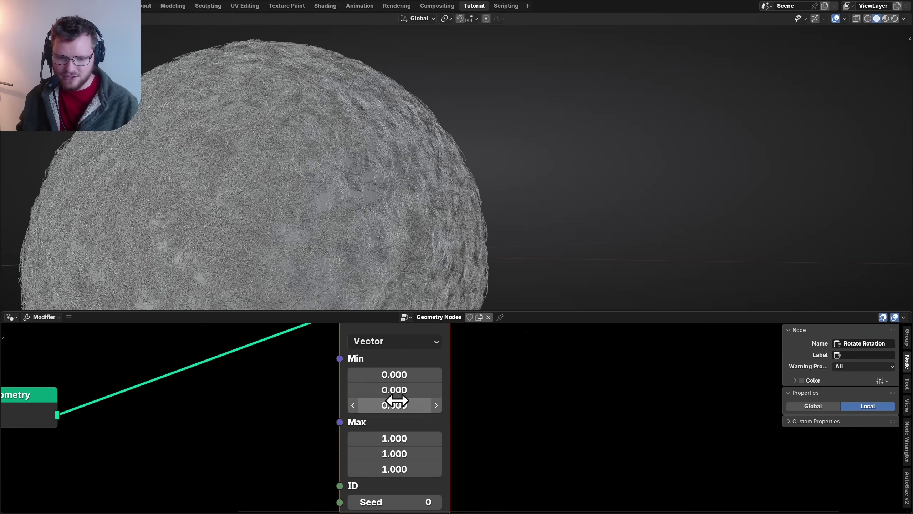
pyautogui.moveTo(397, 401); pyautogui.dragTo(397, 375)
pyautogui.write('.03')
pyautogui.press('Return')
pyautogui.moveTo(388, 436); pyautogui.dragTo(389, 435)
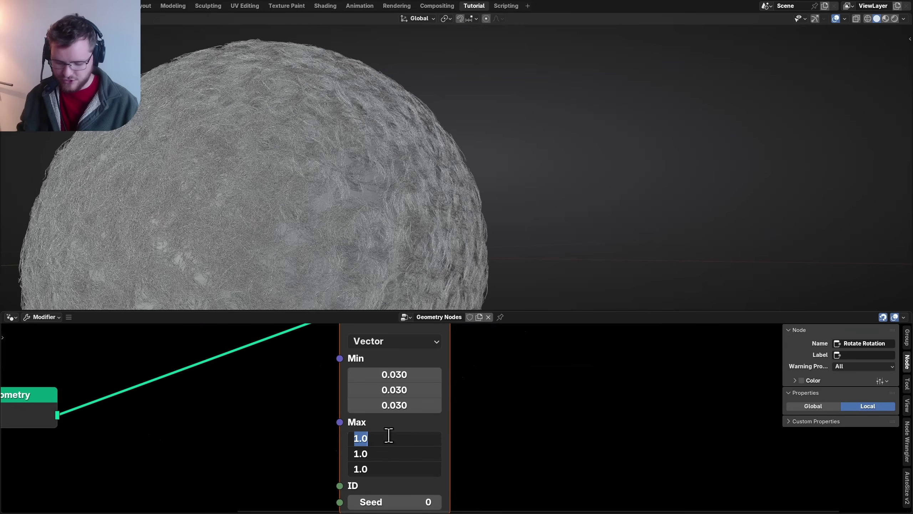
pyautogui.write('.08')
pyautogui.press('Return')
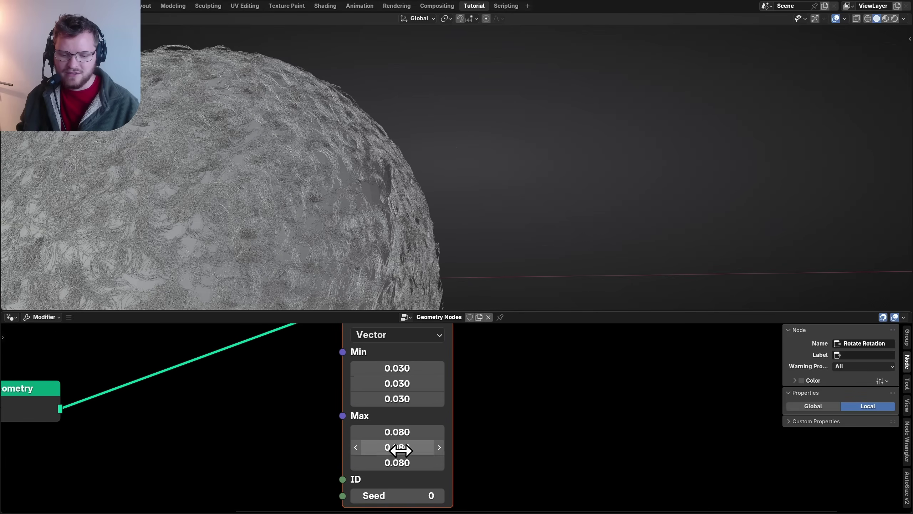
# Raise the random scale's Max Z value to 0.13 and inspect the clumps on the sphere.
pyautogui.moveTo(404, 462); pyautogui.dragTo(427, 466)
pyautogui.hotkey('ctrl', 'z')
pyautogui.scroll(-4, 345, 190)
pyautogui.moveTo(345, 186); pyautogui.dragTo(409, 174, button='middle')
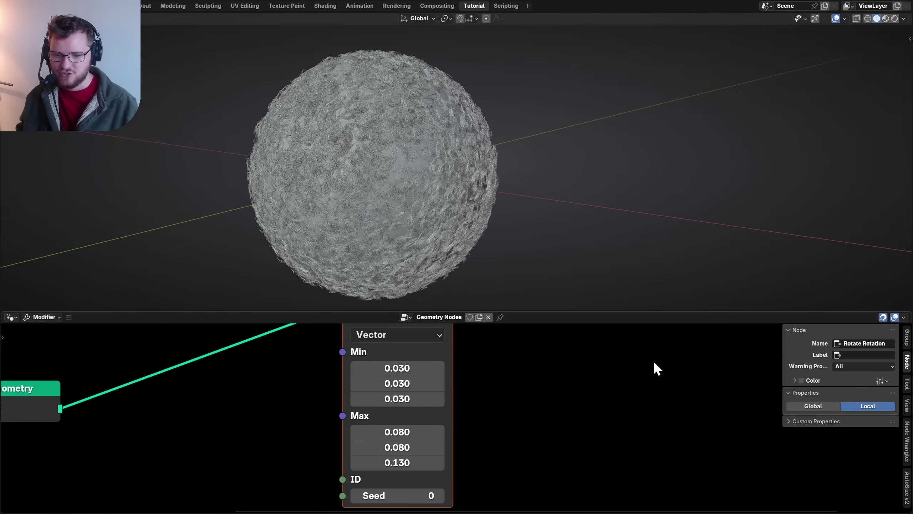
# Maximize the node editor and stack the collapsed Rotate Rotation and Random Value nodes beside Instance on Points.
pyautogui.scroll(-3, 653, 361)
pyautogui.hotkey('ctrl', 'space')
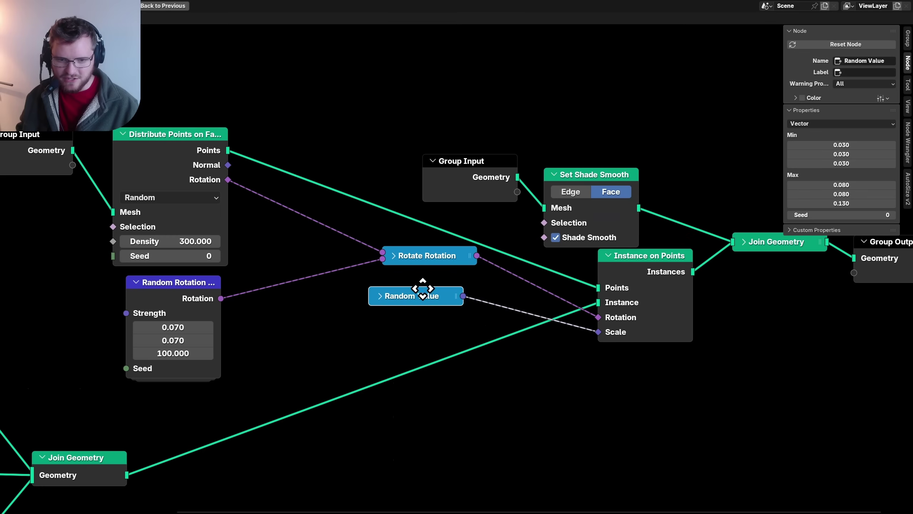
pyautogui.moveTo(422, 290); pyautogui.dragTo(436, 275)
pyautogui.moveTo(414, 310); pyautogui.dragTo(363, 239)
pyautogui.press('g')
pyautogui.click(364, 291)
# Collapse the Random Rotation node, place it above Rotate Rotation, and move the clump branch into a compact layout.
pyautogui.click(161, 291)
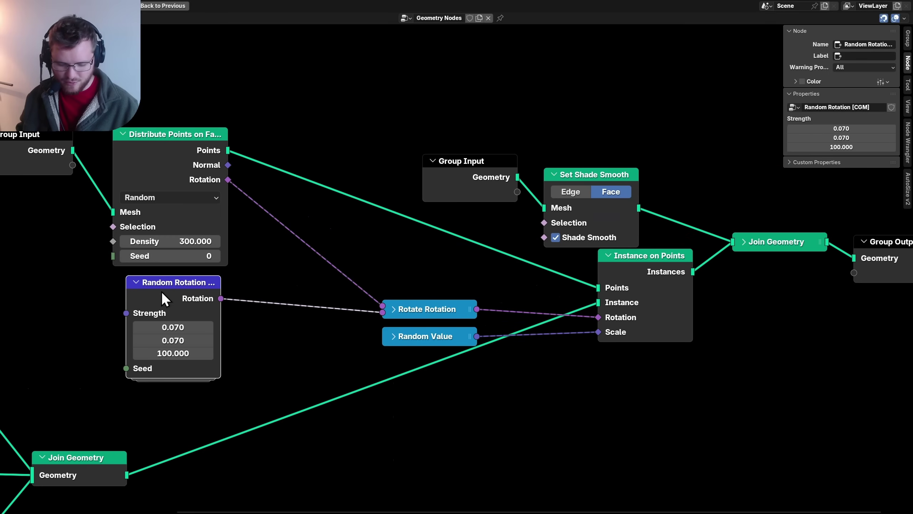
pyautogui.press('h')
pyautogui.moveTo(164, 286); pyautogui.dragTo(279, 304)
pyautogui.moveTo(256, 239); pyautogui.dragTo(212, 216)
pyautogui.press('g')
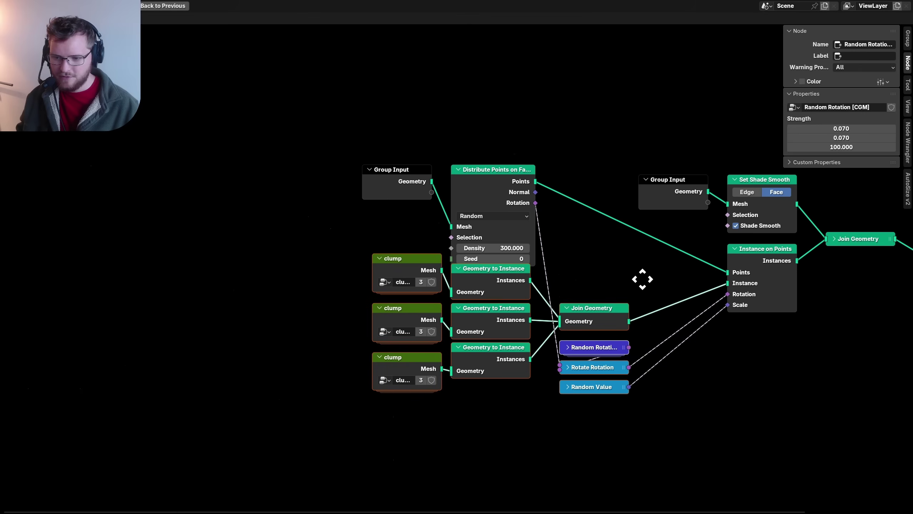
pyautogui.click(639, 285)
# Restore the split editor layout and switch the 3D viewport to Rendered shading.
pyautogui.moveTo(627, 268); pyautogui.dragTo(415, 299, button='middle')
pyautogui.moveTo(415, 299); pyautogui.dragTo(371, 300, button='middle')
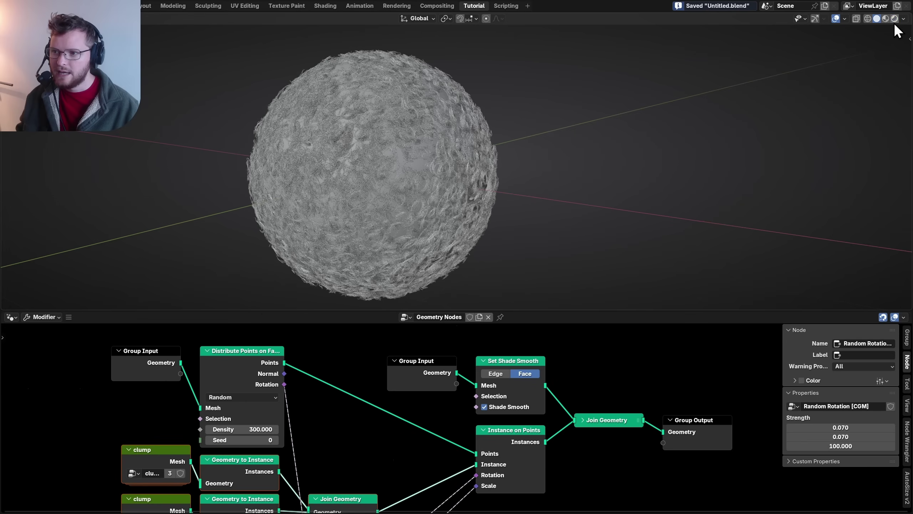
pyautogui.click(894, 18)
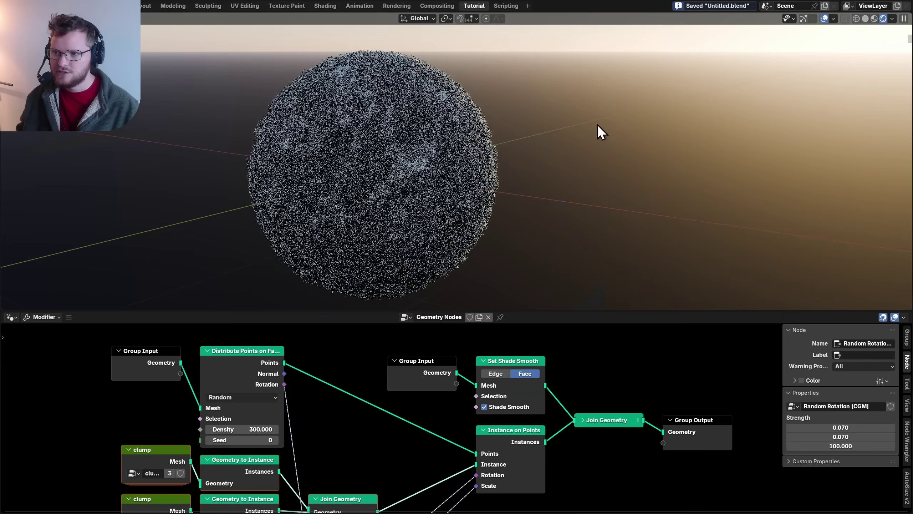
# Set the Distribute Points on Faces density to 600 and inspect the denser clumps in Rendered shading.
pyautogui.moveTo(597, 131)
pyautogui.mouseDown(button='middle')
pyautogui.moveTo(434, 149)
pyautogui.moveTo(502, 188)
pyautogui.mouseUp(button='middle')
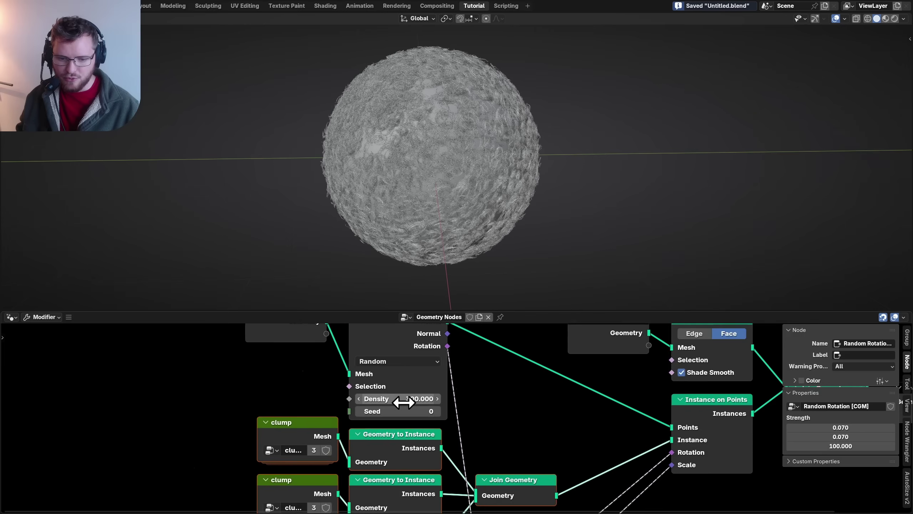
pyautogui.scroll(1, 401, 400)
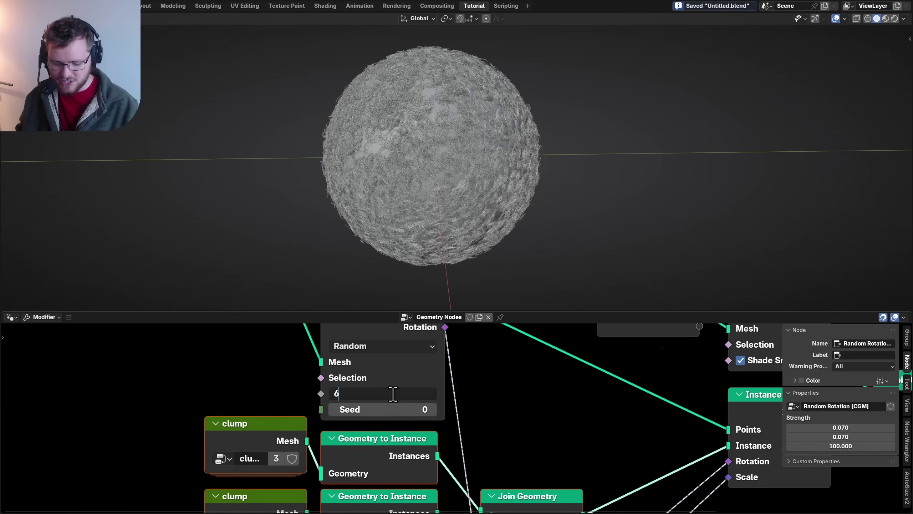
pyautogui.press('Return')
pyautogui.click(894, 19)
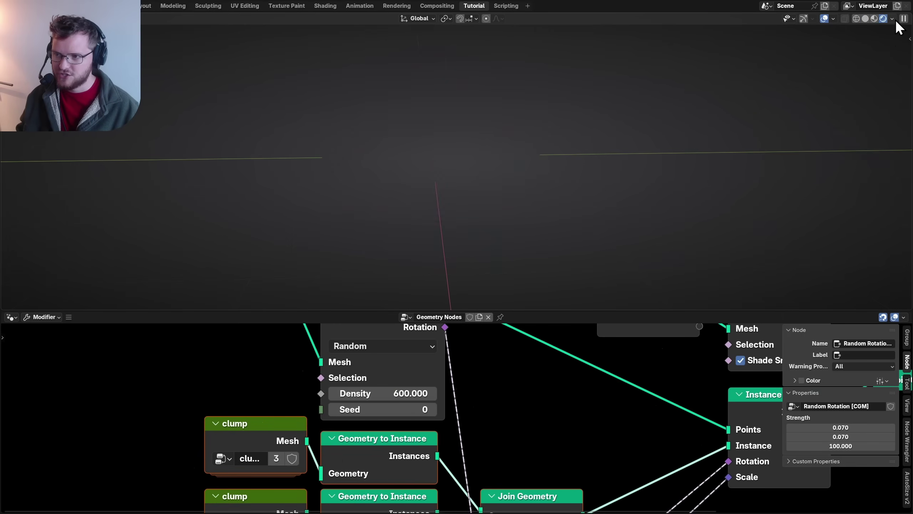
pyautogui.scroll(6, 539, 146)
pyautogui.moveTo(538, 146); pyautogui.dragTo(642, 141, button='middle')
pyautogui.scroll(-4, 595, 137)
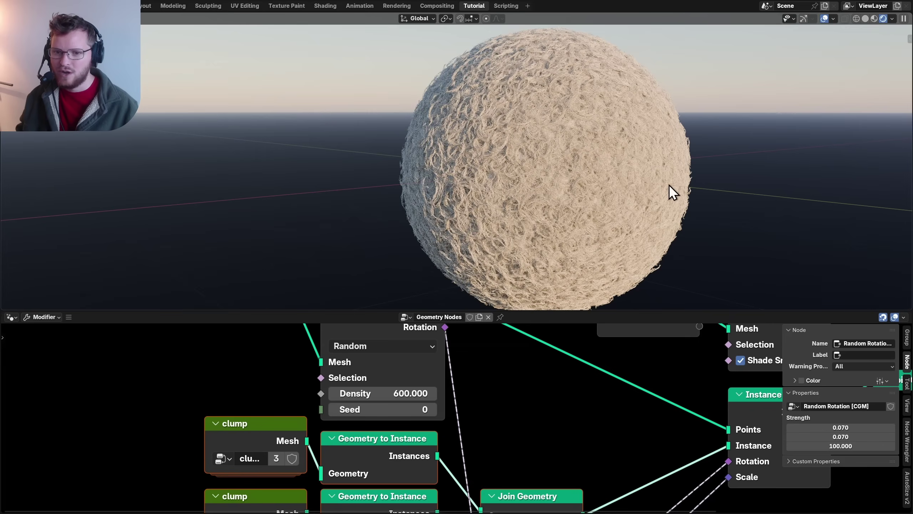
# Move the final Join Geometry and Group Output nodes farther from Instance on Points to make room for more nodes.
pyautogui.scroll(-5, 598, 392)
pyautogui.moveTo(598, 392); pyautogui.dragTo(415, 394, button='middle')
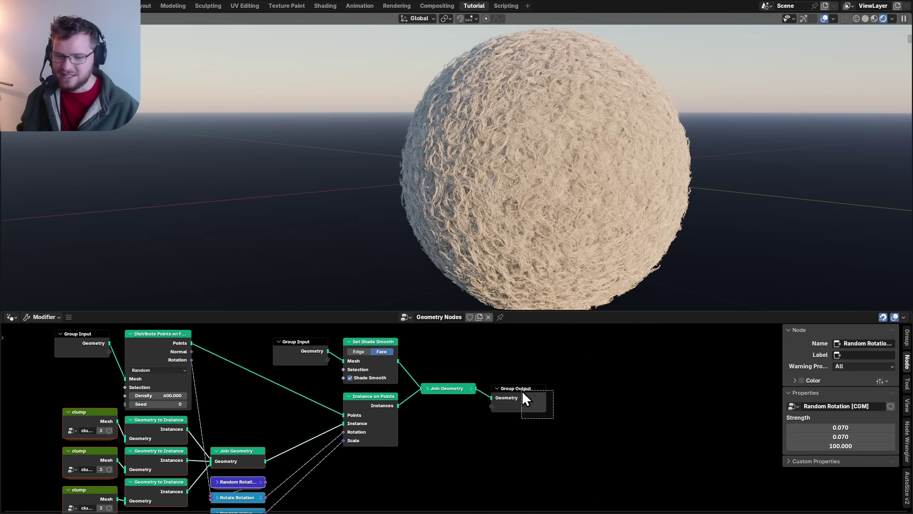
pyautogui.moveTo(523, 391); pyautogui.dragTo(517, 388)
pyautogui.press('g')
pyautogui.click(582, 383)
# Insert a Realize Instances node between Instance on Points and the final Join Geometry.
pyautogui.scroll(6, 528, 383)
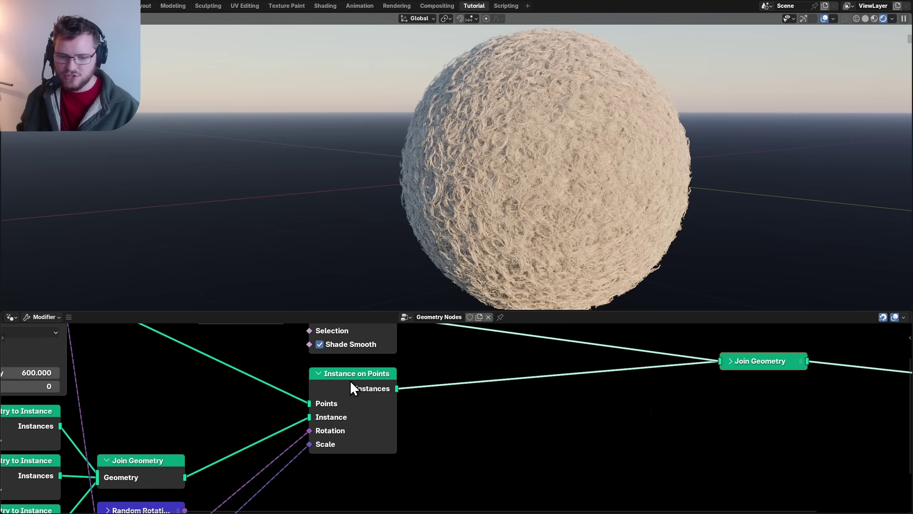
pyautogui.moveTo(350, 389); pyautogui.dragTo(351, 400)
pyautogui.hotkey('shift', 'a')
pyautogui.write('rea')
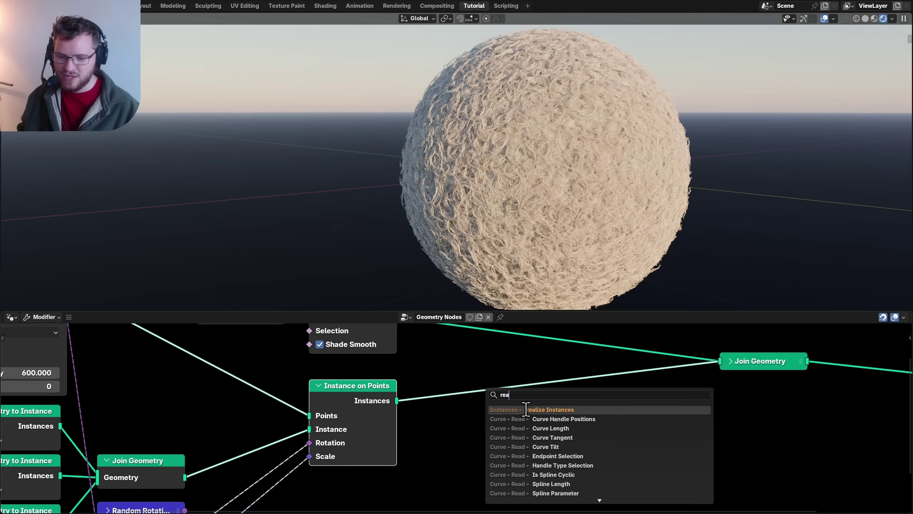
pyautogui.press('Return')
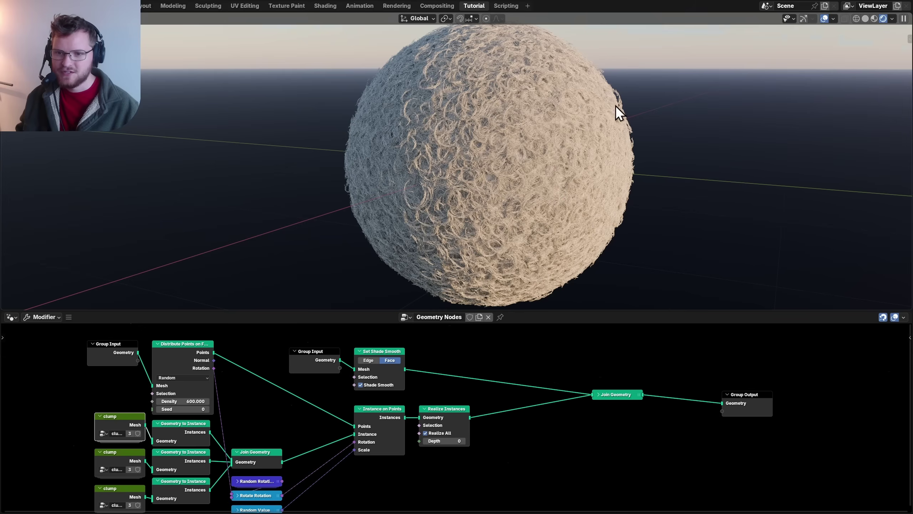
# Add a Bake node fed by Realize Instances, and disconnect the Group Output.
pyautogui.scroll(4, 654, 418)
pyautogui.hotkey('shift', 'a')
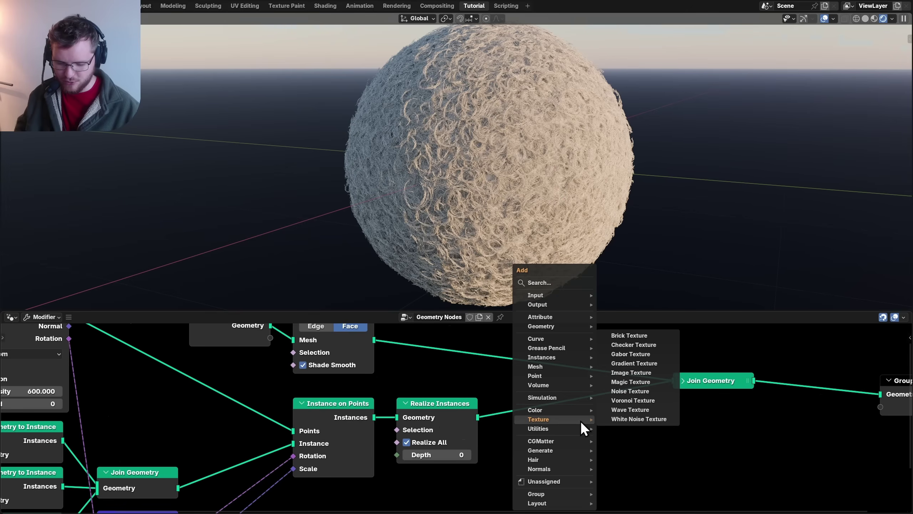
pyautogui.write('bake')
pyautogui.press('Return')
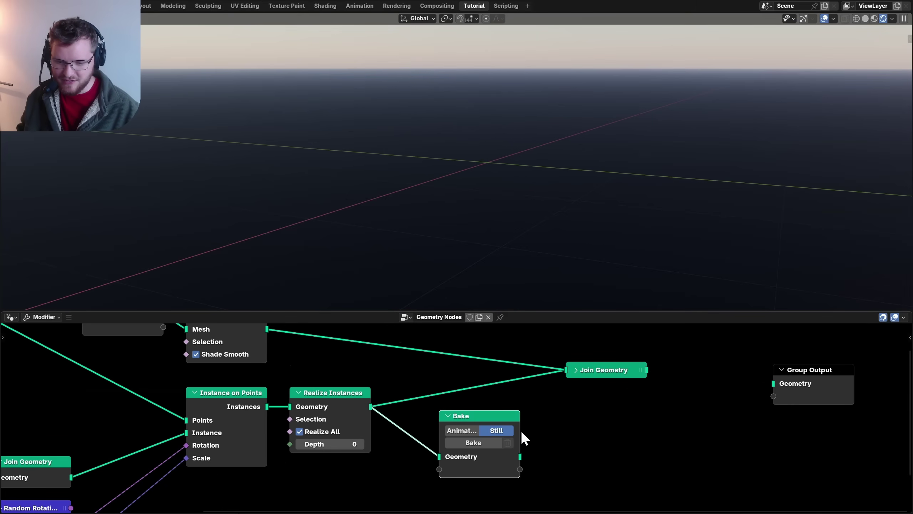
# Bake the realized clumps as a still, route the Bake output into Join Geometry, and reconnect the Group Output.
pyautogui.scroll(2, 521, 431)
pyautogui.scroll(-3, 504, 388)
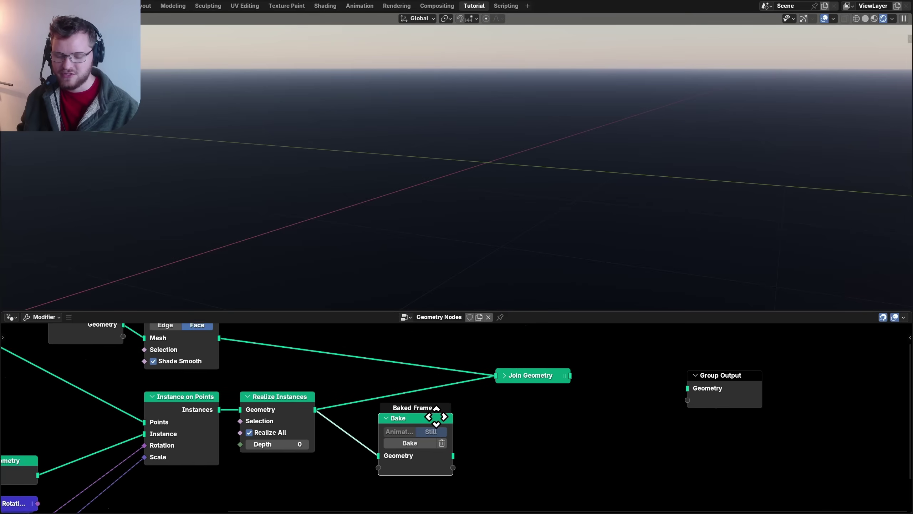
pyautogui.scroll(2, 463, 458)
pyautogui.moveTo(454, 463); pyautogui.dragTo(456, 460)
pyautogui.keyDown('ctrl'); pyautogui.moveTo(492, 381); pyautogui.dragTo(446, 364, button='right'); pyautogui.keyUp('ctrl')
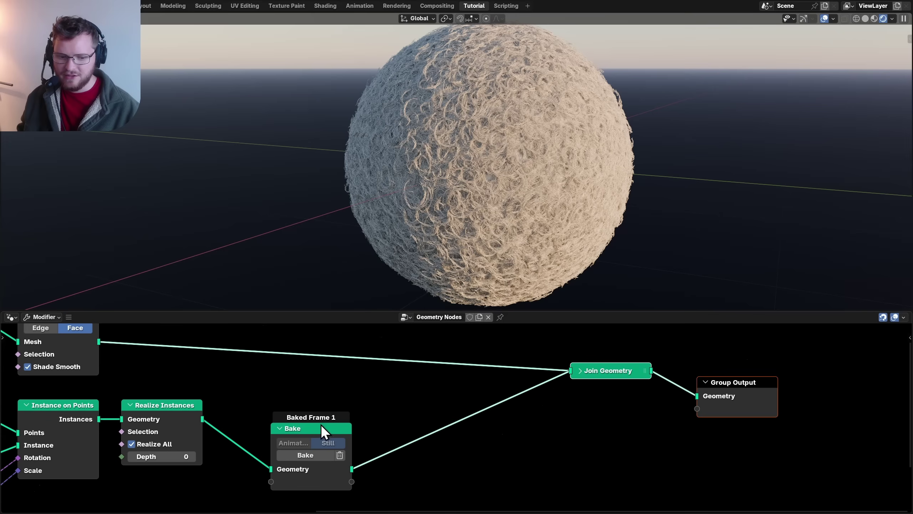
pyautogui.moveTo(323, 426); pyautogui.dragTo(295, 412)
pyautogui.moveTo(516, 216); pyautogui.dragTo(562, 180, button='middle')
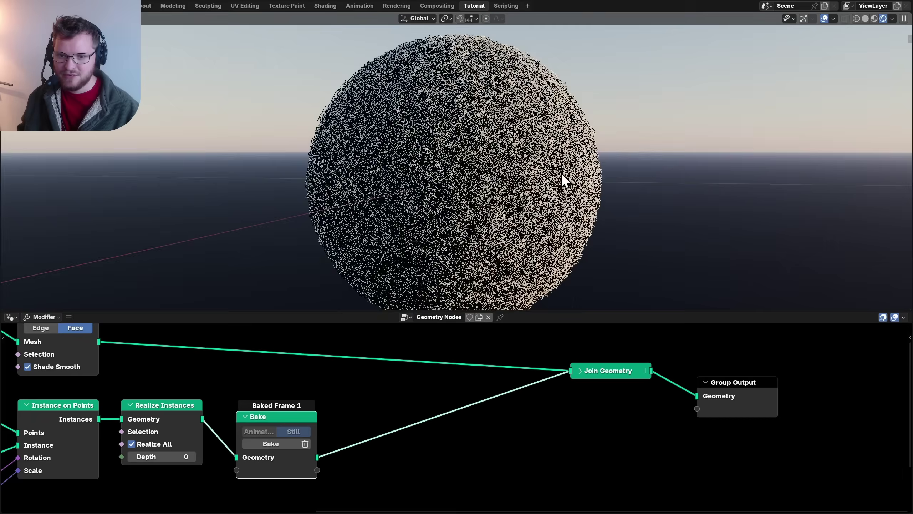
# Insert a Distort [CGM] node between Bake and the final Join Geometry.
pyautogui.moveTo(449, 438); pyautogui.dragTo(536, 398, button='middle')
pyautogui.scroll(1, 483, 411)
pyautogui.hotkey('shift', 'a')
pyautogui.write('distort')
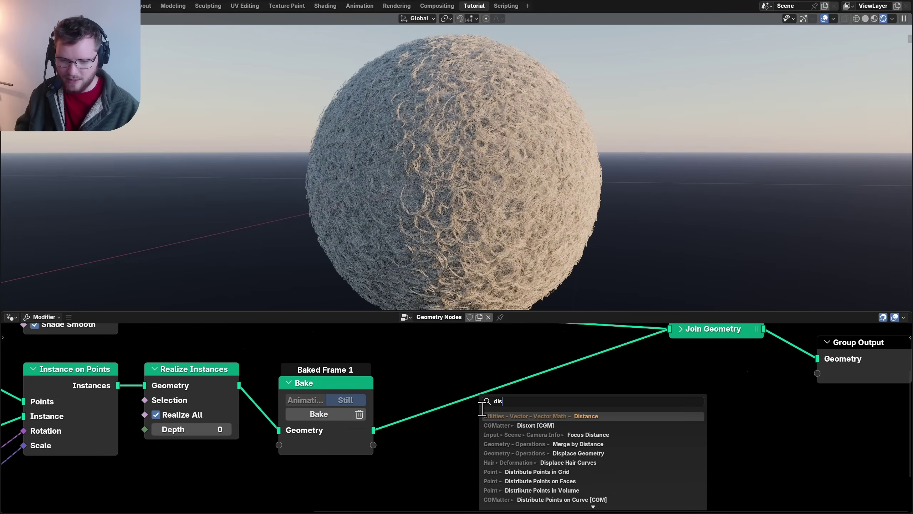
pyautogui.press('Return')
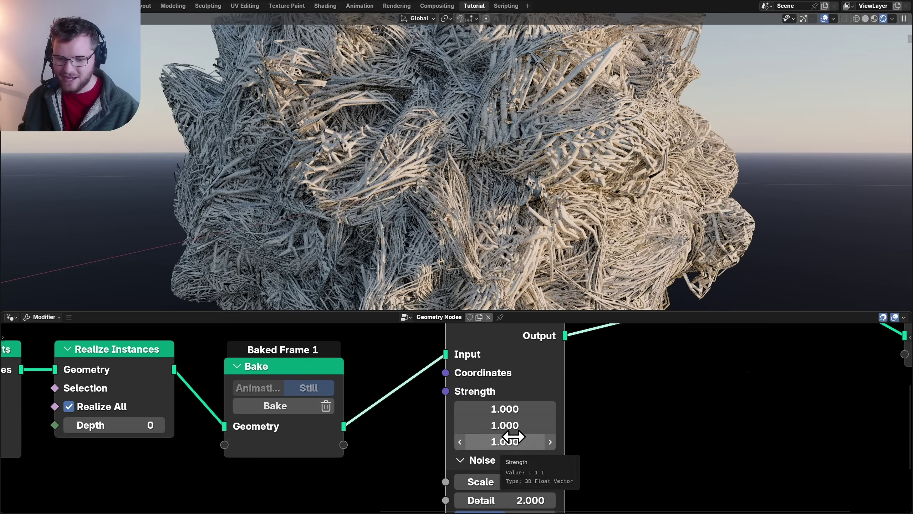
# Set the Distort strength to 0.05 on all axes, noise scale to 3 and detail to 4, and inspect the sphere.
pyautogui.moveTo(511, 437); pyautogui.dragTo(503, 415)
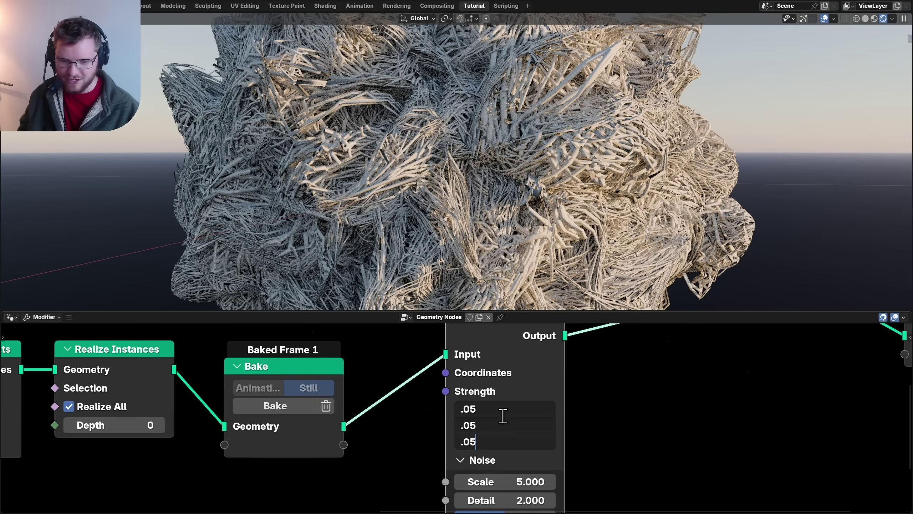
pyautogui.press('Return')
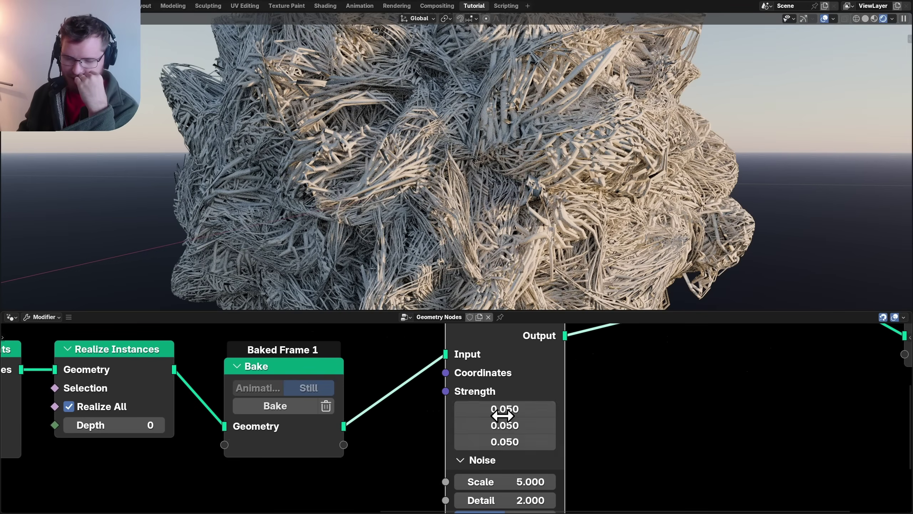
pyautogui.scroll(-2, 517, 439)
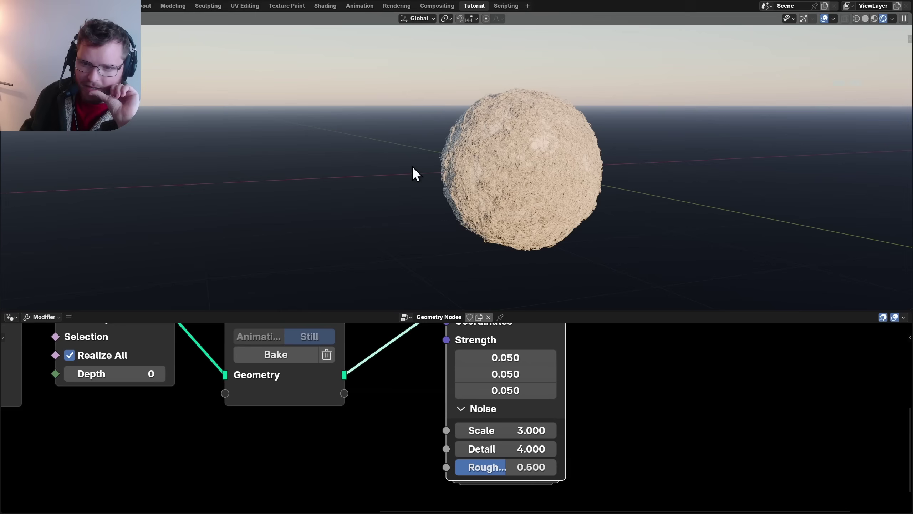
pyautogui.moveTo(495, 169); pyautogui.dragTo(526, 166, button='middle')
pyautogui.scroll(2, 512, 166)
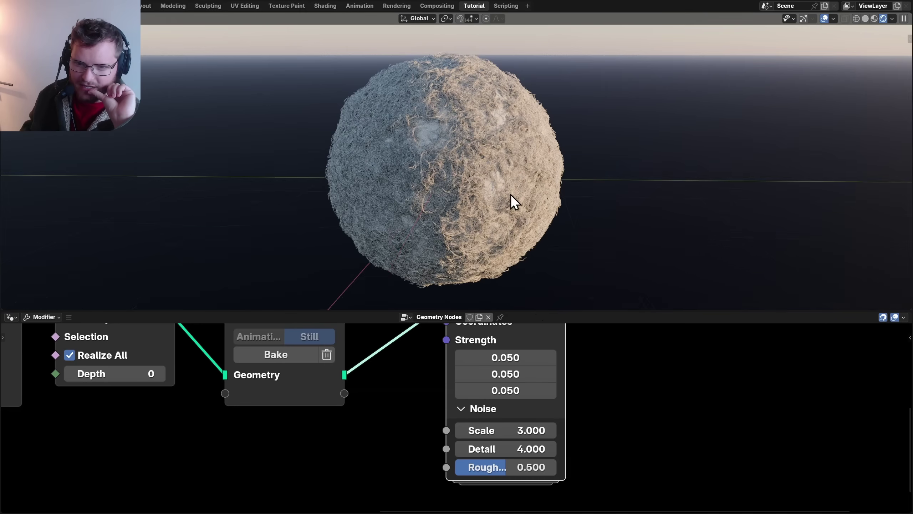
pyautogui.moveTo(511, 194); pyautogui.dragTo(509, 184, button='middle')
# Set the Curve to Mesh scale inside the clump node group to 0.007.
pyautogui.scroll(-8, 624, 384)
pyautogui.moveTo(623, 385); pyautogui.dragTo(476, 408, button='middle')
pyautogui.scroll(3, 530, 174)
pyautogui.moveTo(345, 396); pyautogui.dragTo(767, 392, button='middle')
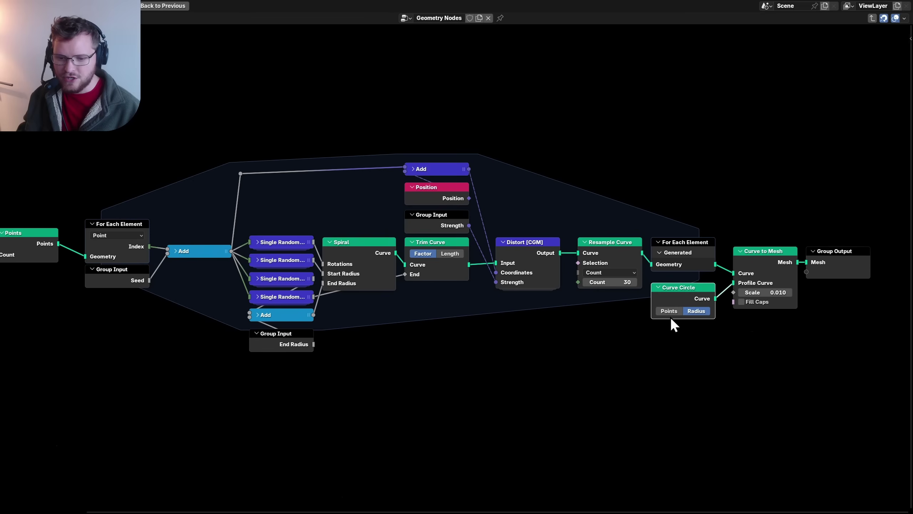
pyautogui.moveTo(644, 245); pyautogui.dragTo(559, 261, button='middle')
pyautogui.scroll(4, 737, 270)
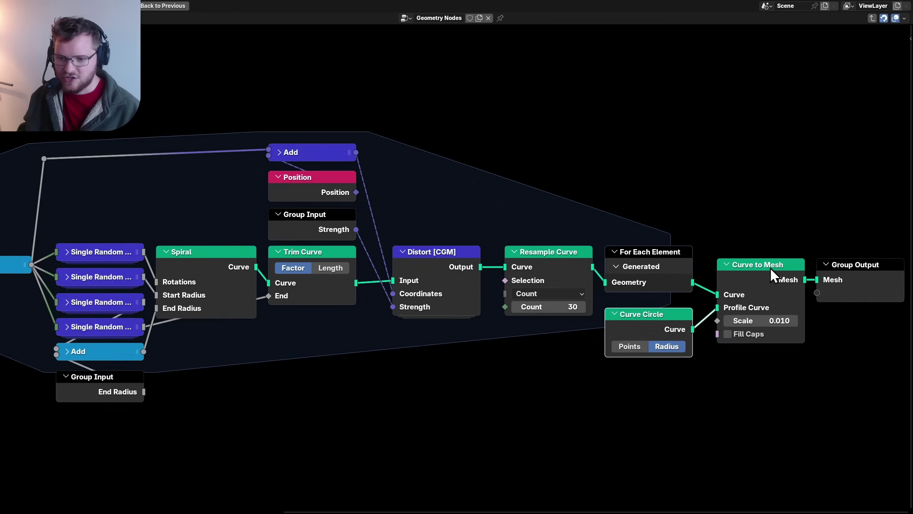
pyautogui.moveTo(771, 268); pyautogui.dragTo(533, 264, button='middle')
pyautogui.scroll(4, 545, 259)
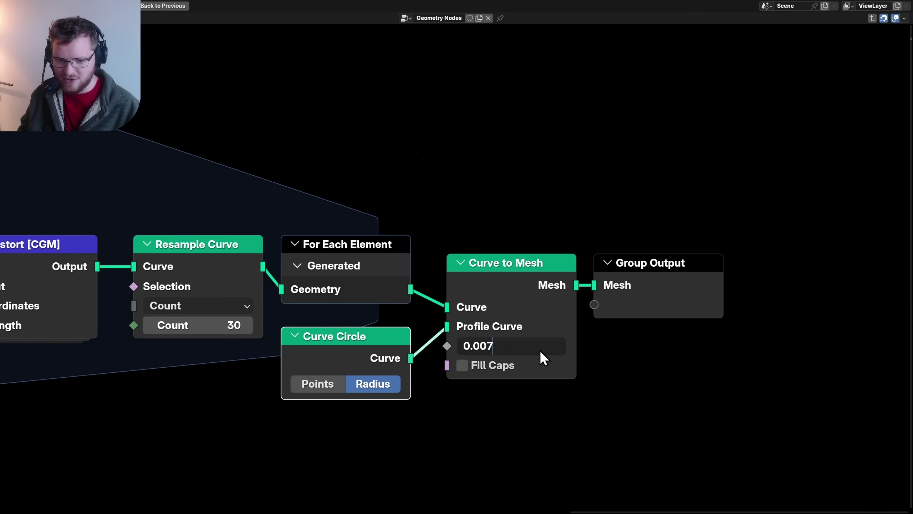
# Place the Bake node between Distort and Join Geometry, rebake the still, and reconnect the output to preview the sphere.
pyautogui.moveTo(704, 399); pyautogui.dragTo(499, 396, button='middle')
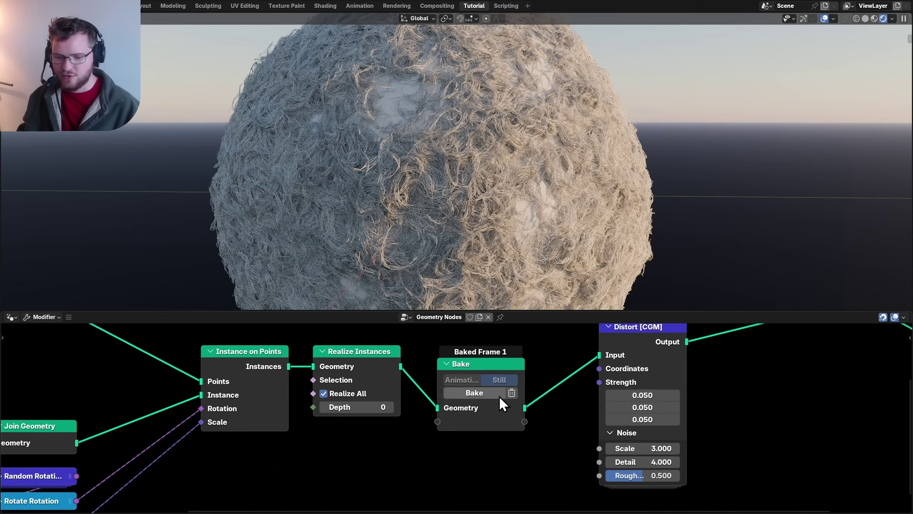
pyautogui.scroll(5, 499, 396)
pyautogui.moveTo(535, 372); pyautogui.dragTo(492, 405, button='middle')
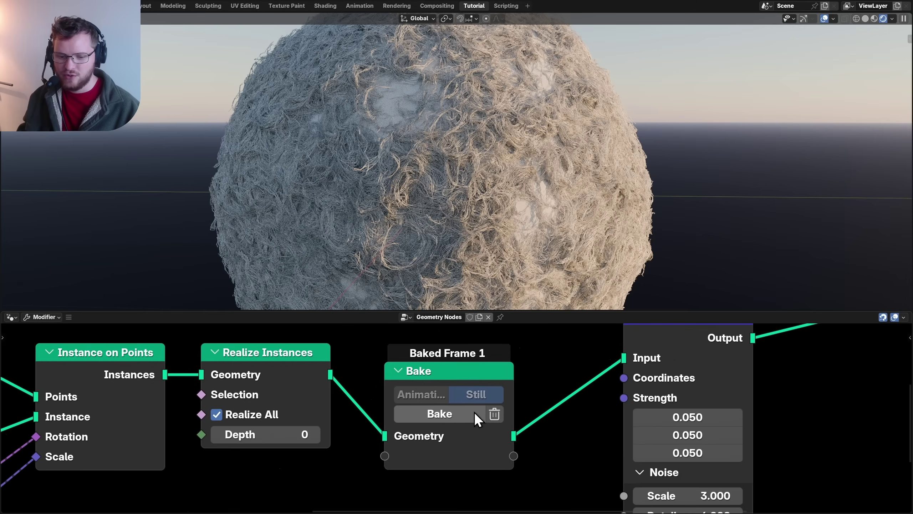
pyautogui.click(473, 412)
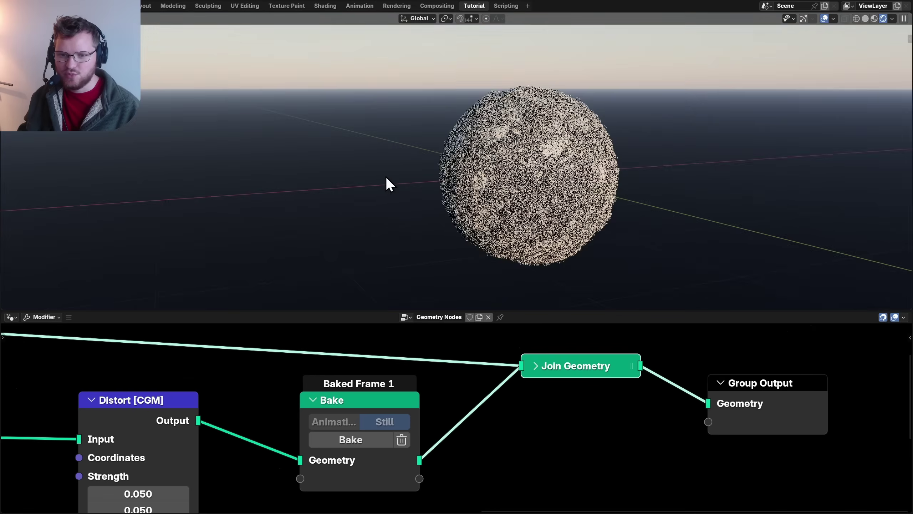
pyautogui.moveTo(543, 180); pyautogui.dragTo(604, 180, button='middle')
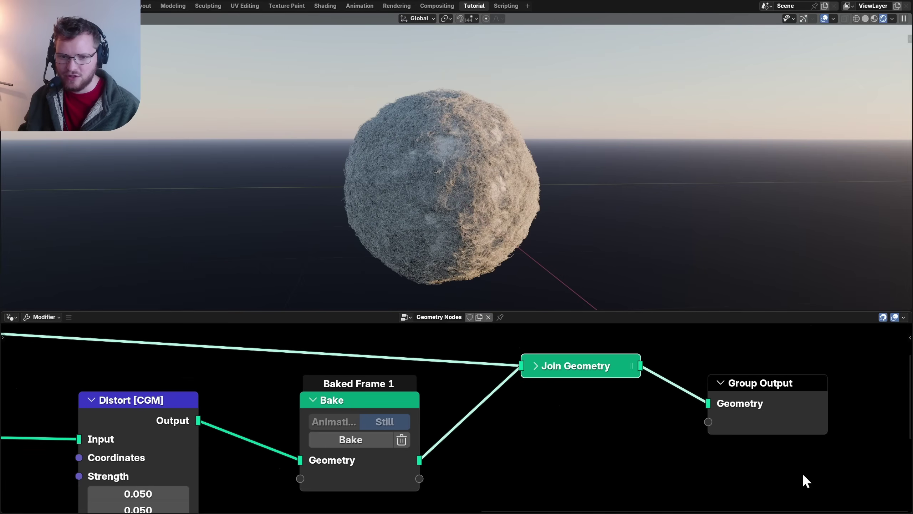
# Disconnect the Group Output and insert a Set Material node between Bake and Join Geometry.
pyautogui.moveTo(787, 461); pyautogui.dragTo(613, 362)
pyautogui.hotkey('shift', 'a')
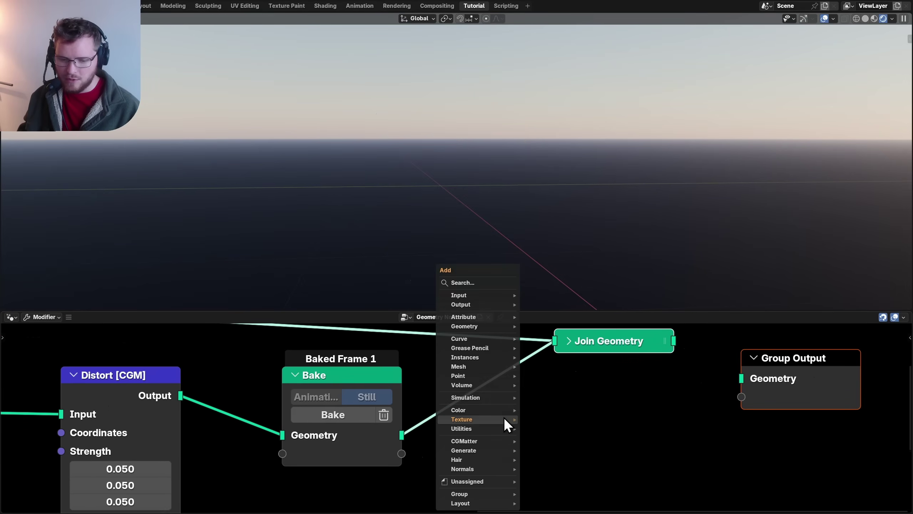
pyautogui.write('set mat')
pyautogui.press('Return')
pyautogui.click(423, 374)
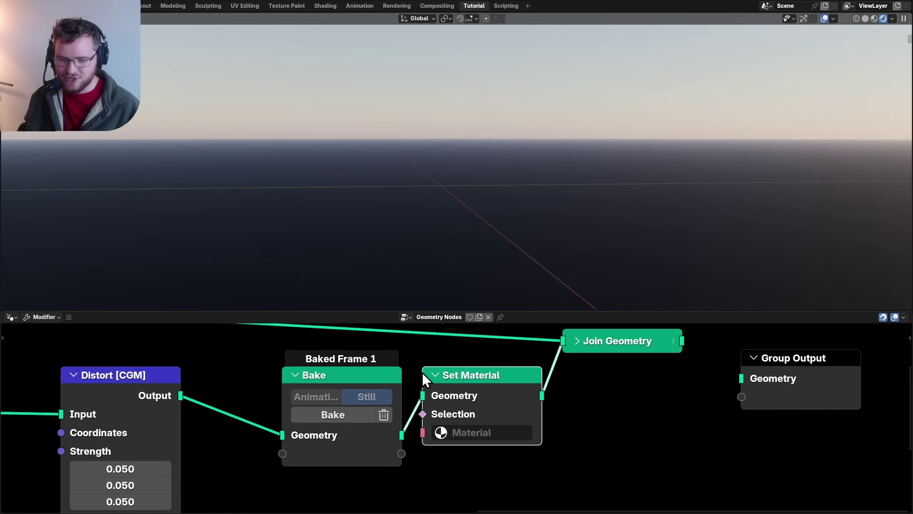
# Create a material named hair and assign it in the Set Material node after Bake.
pyautogui.keyDown('ctrl'); pyautogui.scroll(-1, 7, 317); pyautogui.keyUp('ctrl')
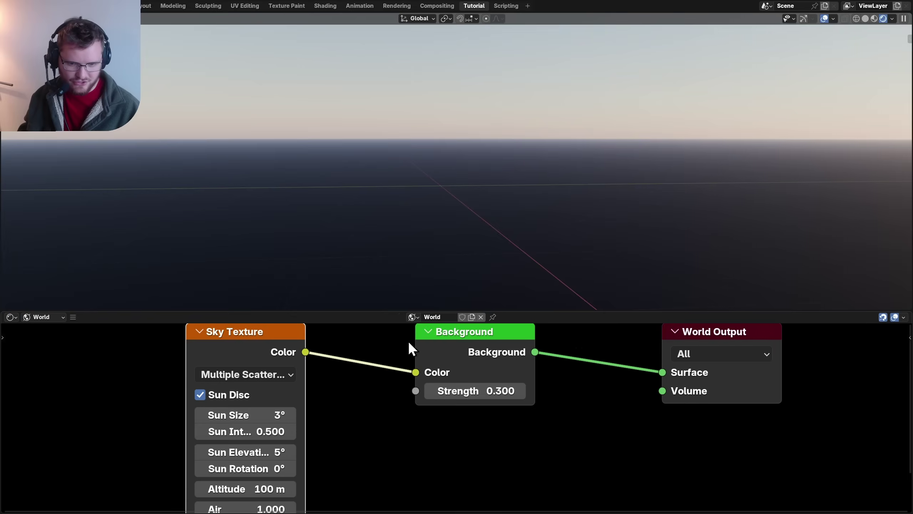
pyautogui.doubleClick(454, 316)
pyautogui.write('hair')
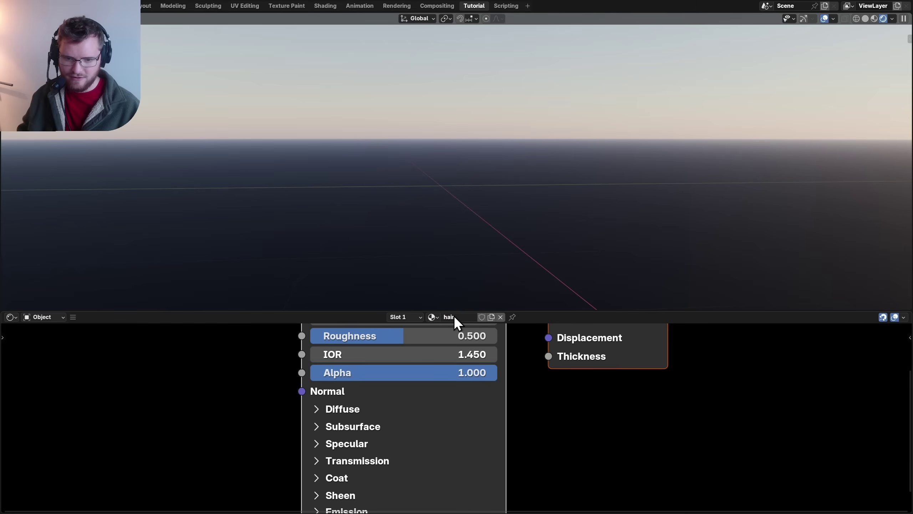
pyautogui.hotkey('shift', 'F3')
pyautogui.click(504, 433)
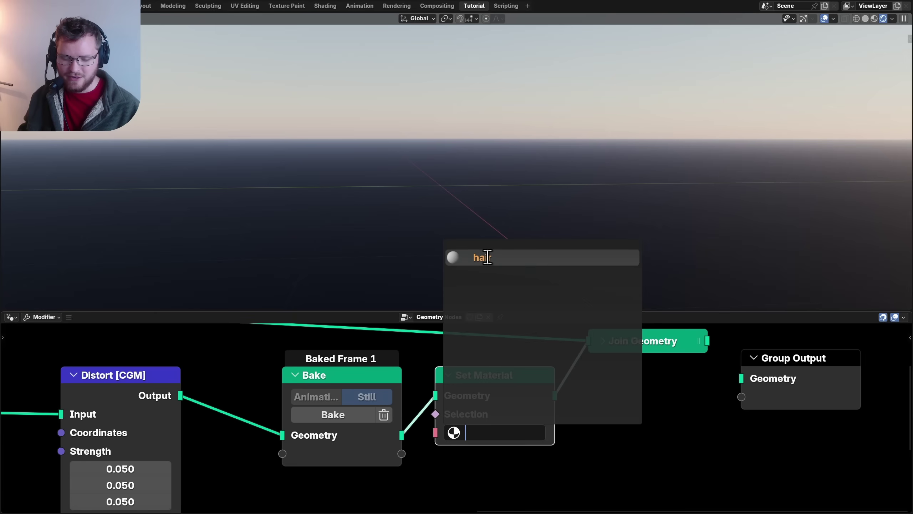
pyautogui.click(488, 257)
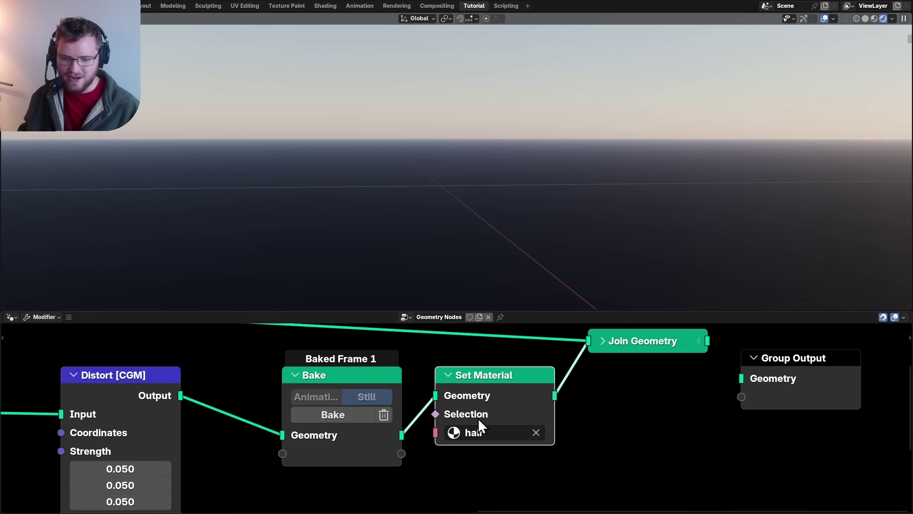
# Duplicate the Set Material node onto the base mesh branch leading into Join Geometry.
pyautogui.scroll(-4, 478, 419)
pyautogui.moveTo(456, 404); pyautogui.dragTo(469, 443, button='middle')
pyautogui.hotkey('shift', 'd')
pyautogui.click(473, 376)
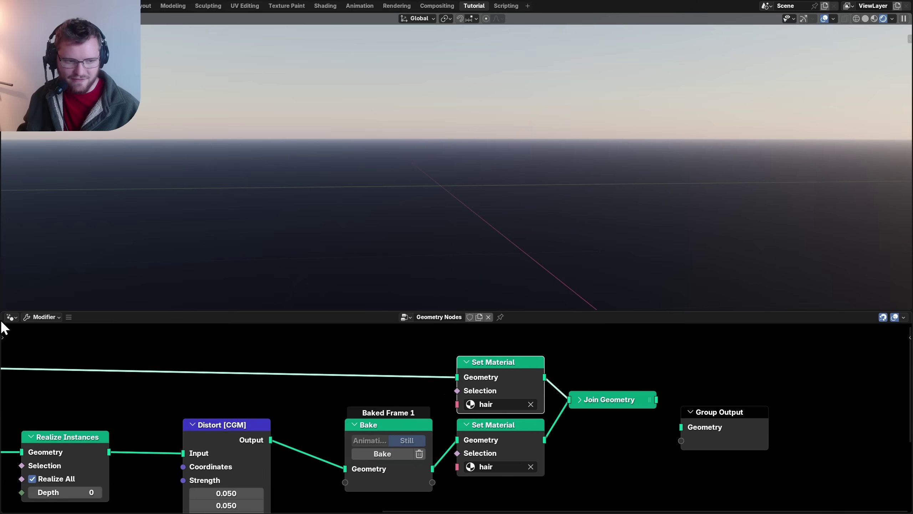
# Create a new material named object in the shader editor.
pyautogui.hotkey('shift', 'F3')
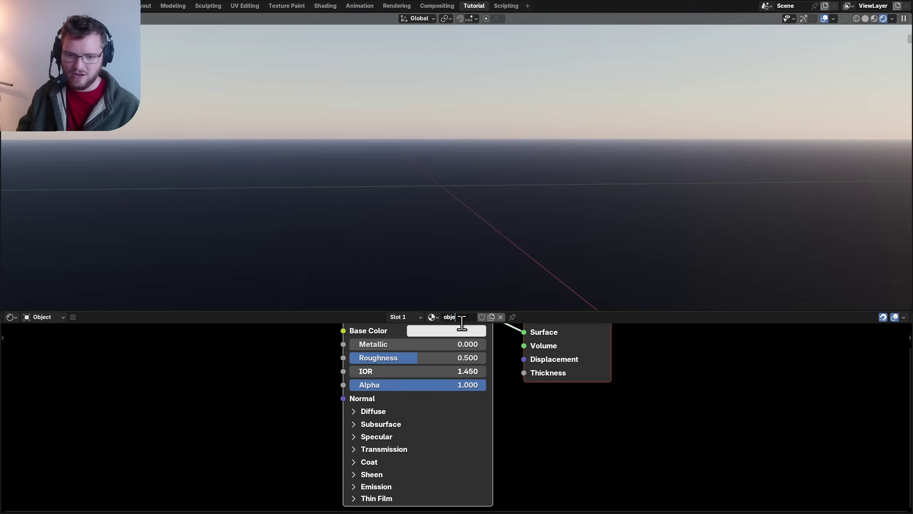
pyautogui.moveTo(432, 371); pyautogui.dragTo(404, 425, button='middle')
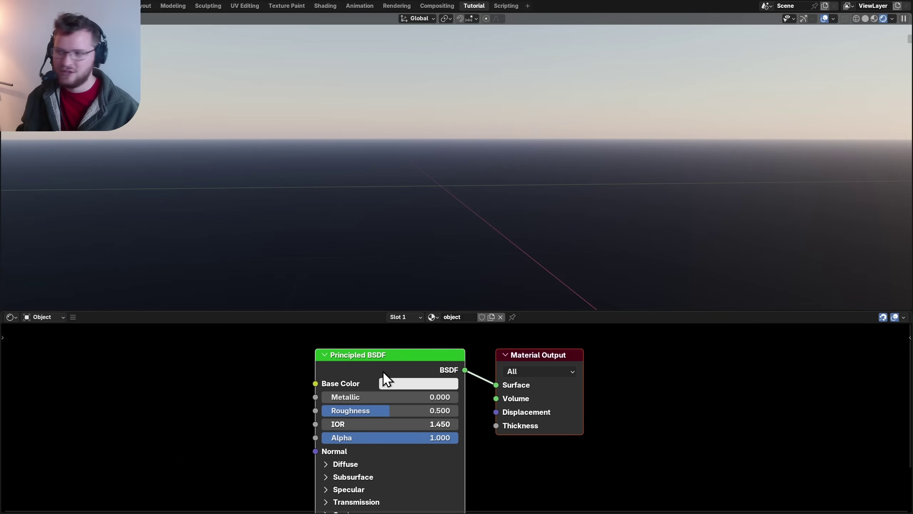
# Assign the object material in the base mesh's Set Material node and connect Join Geometry to the Group Output.
pyautogui.hotkey('shift', 'F3')
pyautogui.click(486, 402)
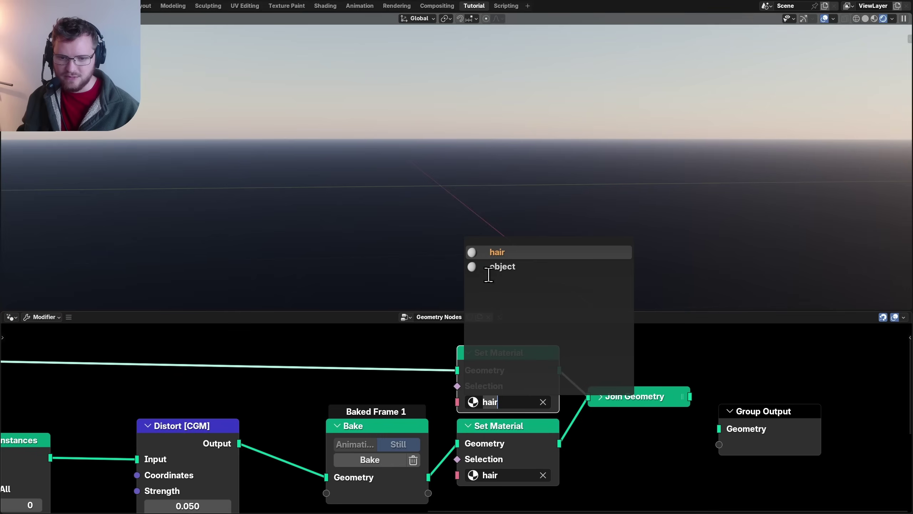
pyautogui.click(496, 267)
pyautogui.moveTo(678, 403); pyautogui.dragTo(443, 400, button='middle')
pyautogui.moveTo(453, 392); pyautogui.dragTo(483, 424)
# Give the object material's Principled BSDF a pale beige base color and a roughness of about 0.639.
pyautogui.hotkey('shift', 'F3')
pyautogui.moveTo(189, 311); pyautogui.dragTo(194, 252)
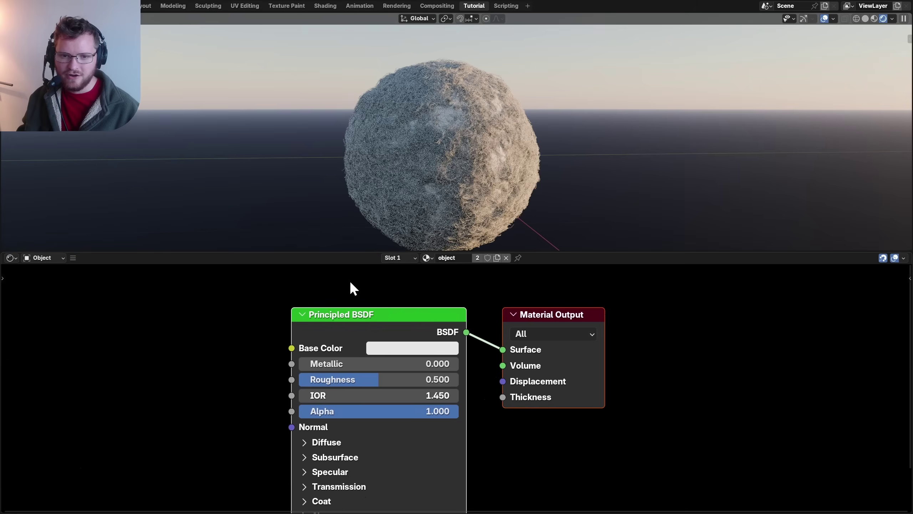
pyautogui.scroll(3, 500, 130)
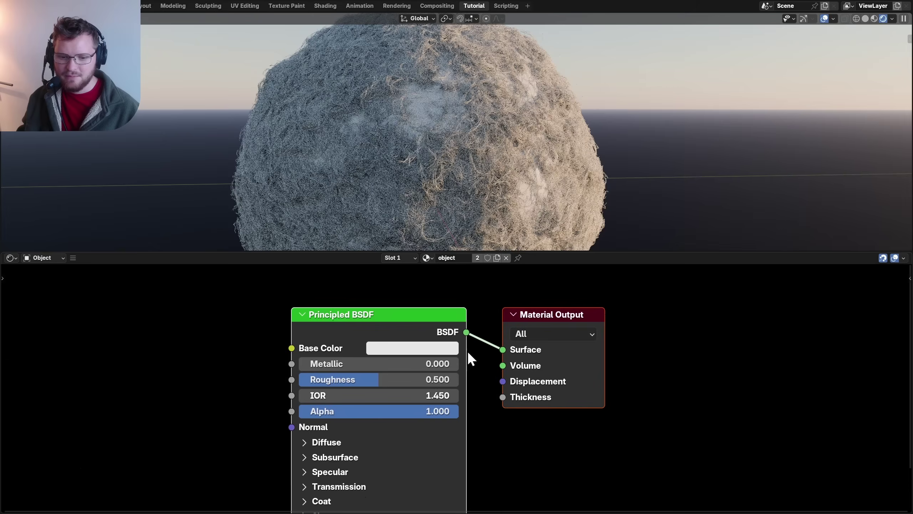
pyautogui.scroll(1, 467, 351)
pyautogui.click(425, 341)
pyautogui.click(422, 125)
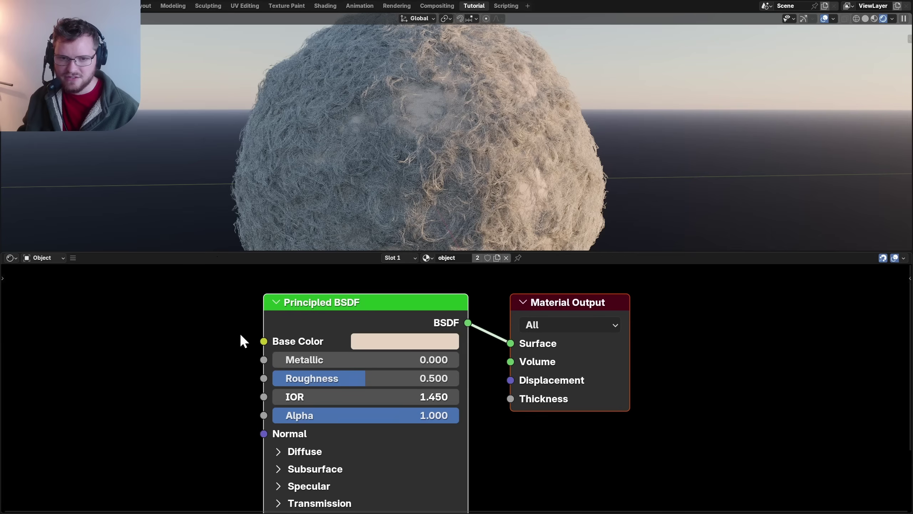
pyautogui.moveTo(366, 378); pyautogui.dragTo(392, 378)
pyautogui.scroll(-2, 488, 147)
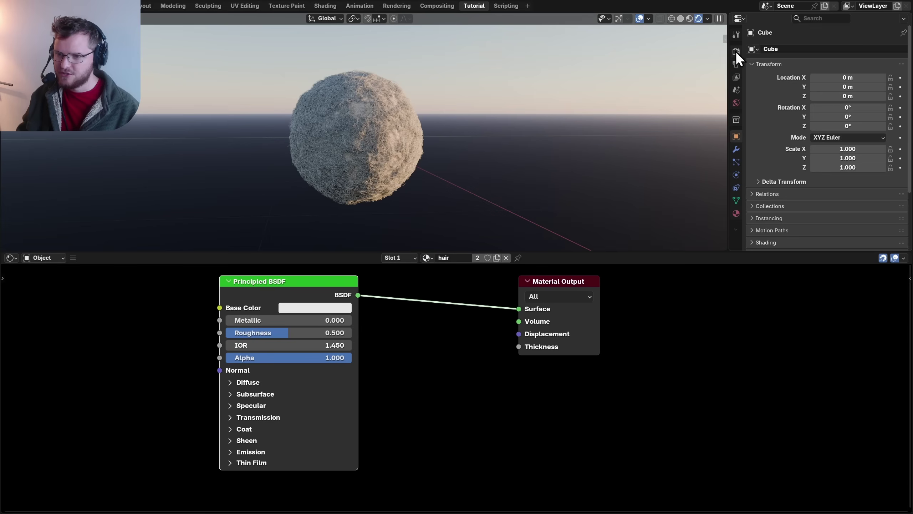
# Make the render film transparent in the render settings.
pyautogui.click(736, 51)
pyautogui.click(770, 187)
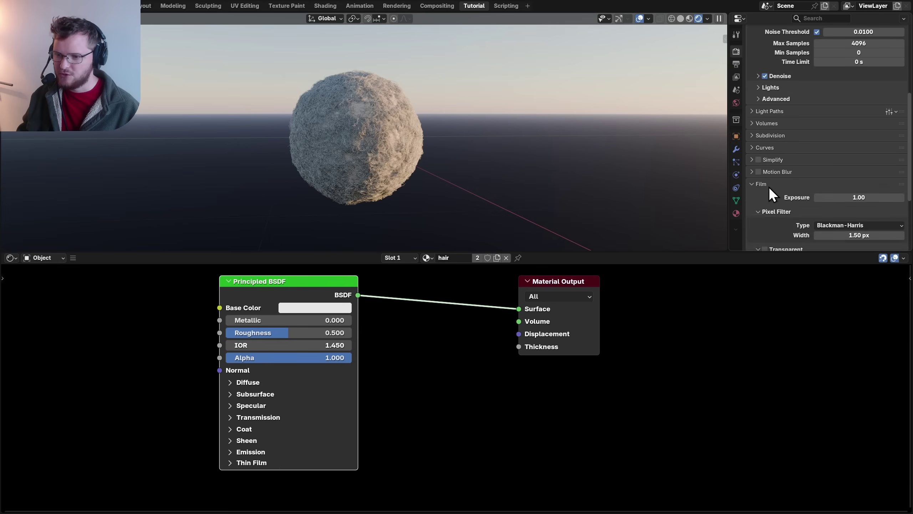
pyautogui.scroll(-4, 769, 187)
pyautogui.click(776, 158)
pyautogui.click(765, 184)
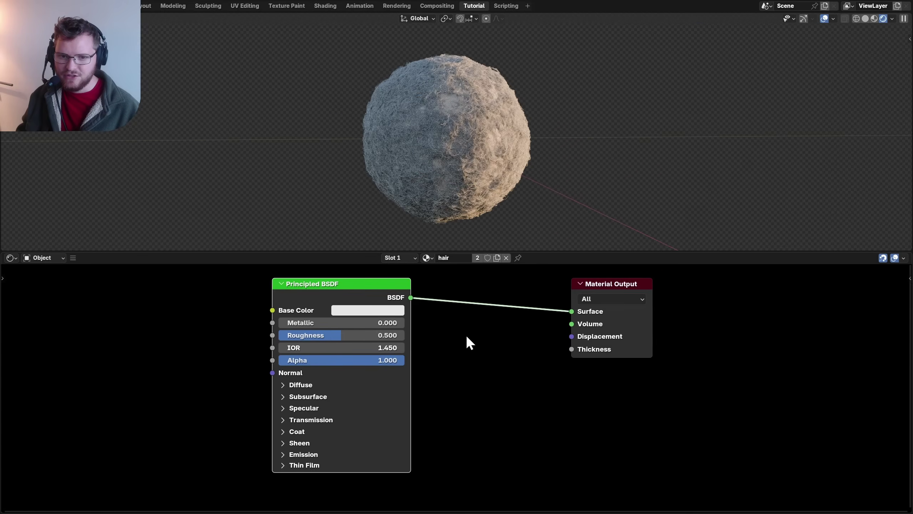
# Replace the hair material's Principled BSDF with a Principled Hair BSDF connected to the Material Output's Surface.
pyautogui.scroll(1, 466, 335)
pyautogui.moveTo(336, 283); pyautogui.dragTo(338, 306, button='middle')
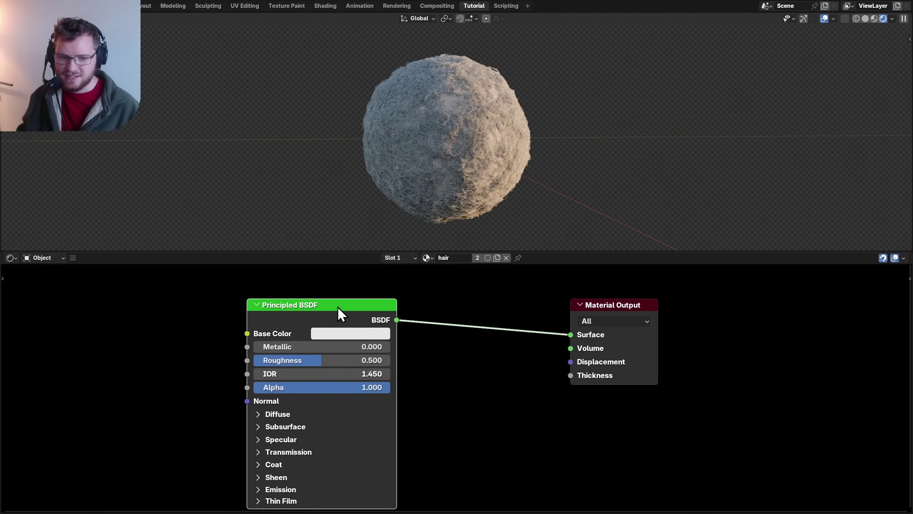
pyautogui.press('x')
pyautogui.hotkey('shift', 'a')
pyautogui.write('principled ha')
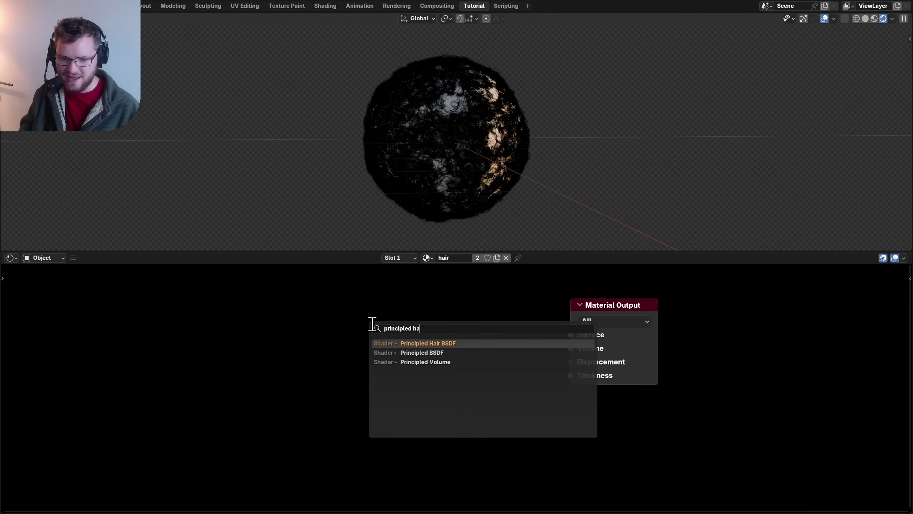
pyautogui.press('Return')
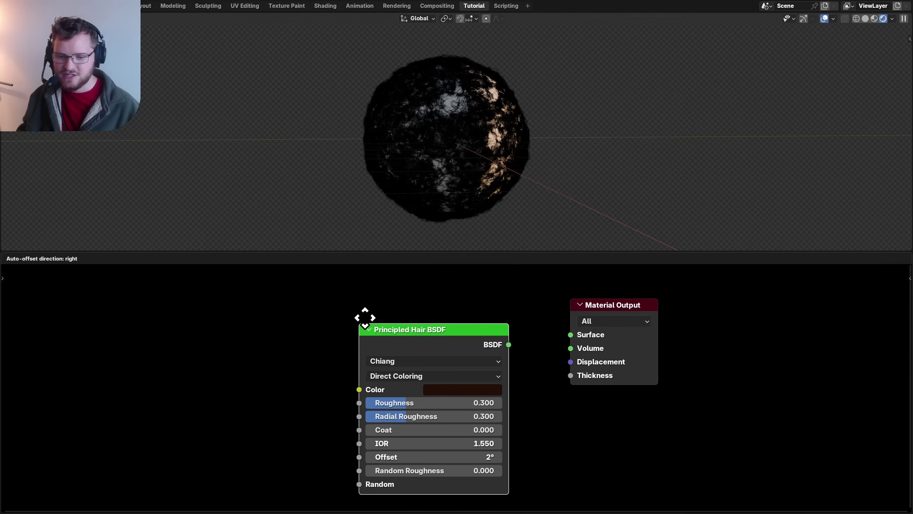
pyautogui.click(363, 316)
pyautogui.scroll(1, 534, 337)
pyautogui.moveTo(514, 320); pyautogui.dragTo(448, 362, button='middle')
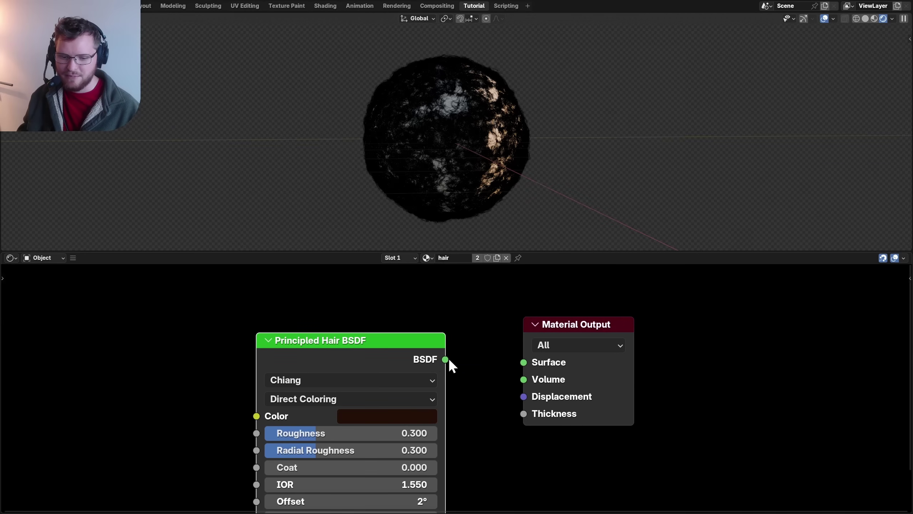
pyautogui.moveTo(445, 359); pyautogui.dragTo(524, 361)
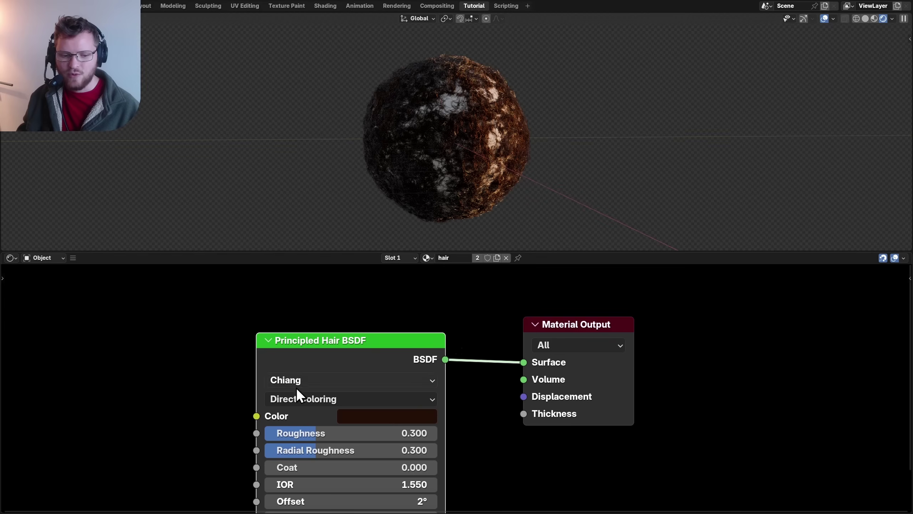
# Switch the Principled Hair BSDF to Melanin Concentration and set Melanin to 0.030 and Melanin Redness to 0.100.
pyautogui.click(298, 398)
pyautogui.click(297, 453)
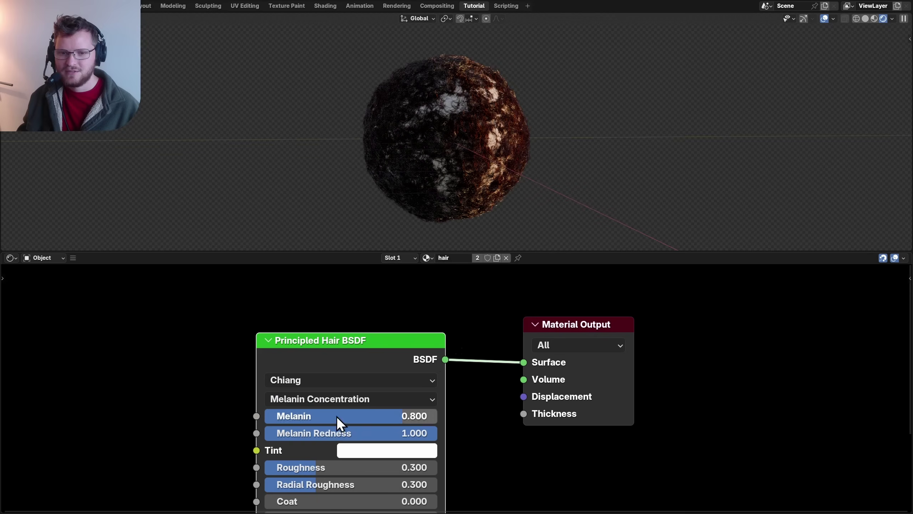
pyautogui.moveTo(434, 433); pyautogui.dragTo(265, 433)
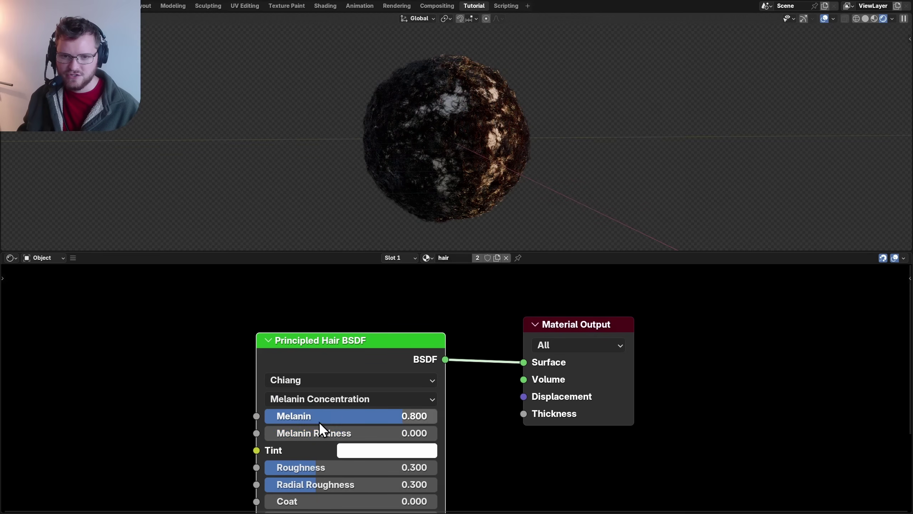
pyautogui.moveTo(386, 425); pyautogui.dragTo(250, 425)
pyautogui.moveTo(441, 134); pyautogui.dragTo(503, 141, button='middle')
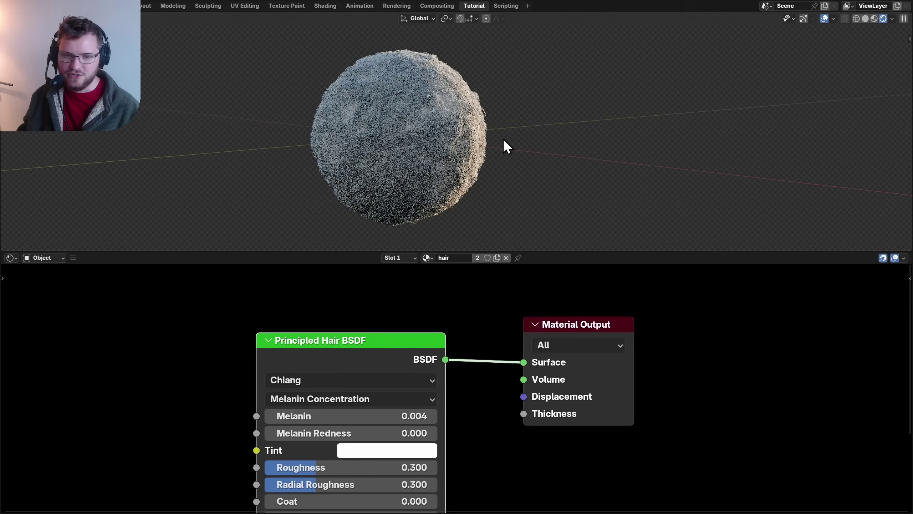
pyautogui.moveTo(268, 417); pyautogui.dragTo(304, 433)
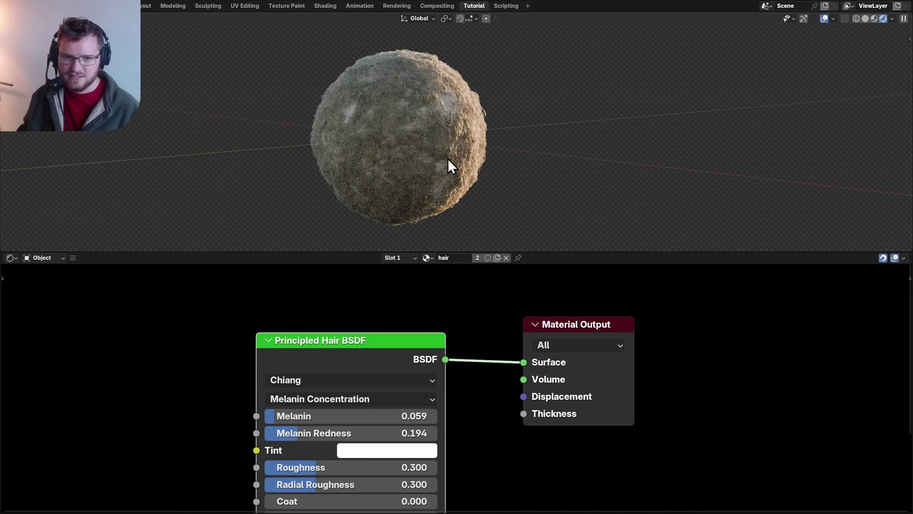
# Switch to the object material and shift its base color to a more saturated peach tone.
pyautogui.click(427, 257)
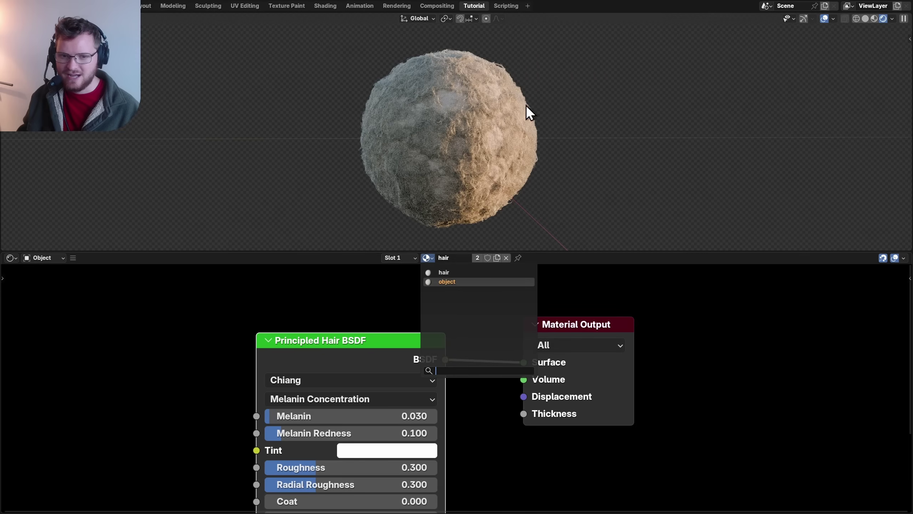
pyautogui.press('Return')
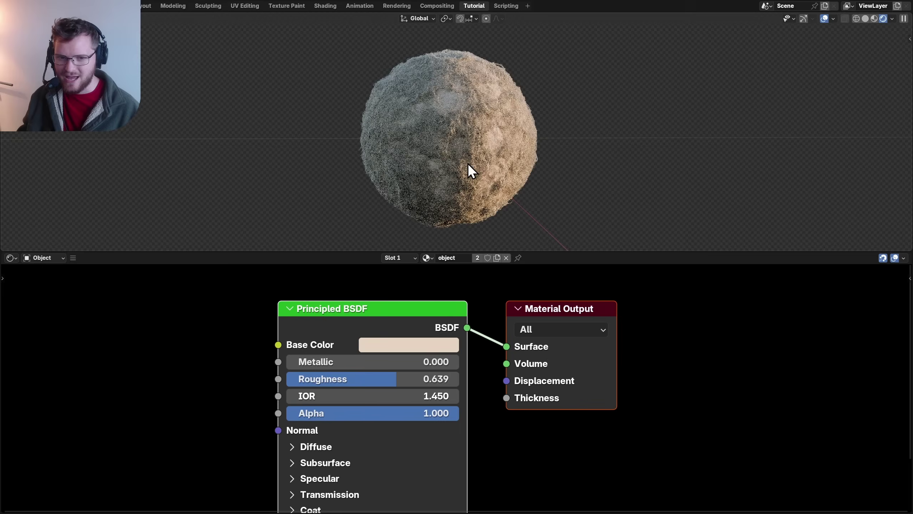
pyautogui.click(424, 344)
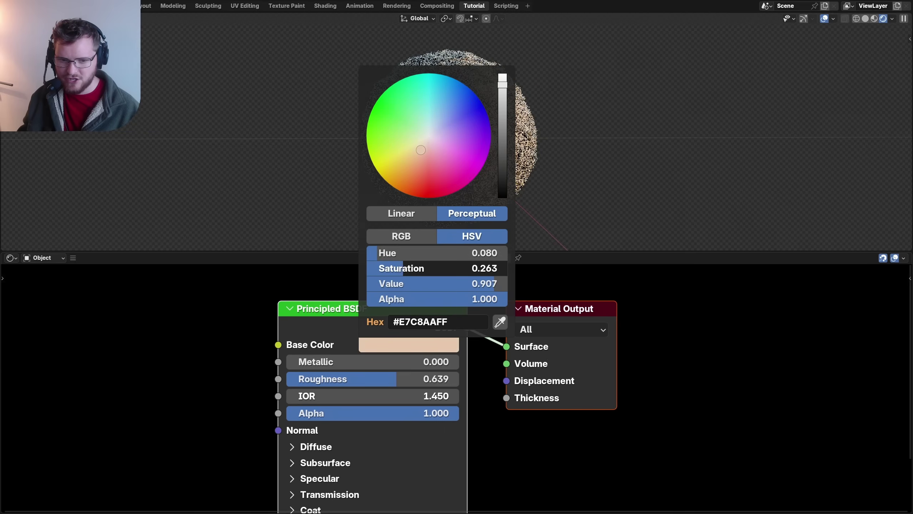
pyautogui.moveTo(426, 268); pyautogui.dragTo(411, 269)
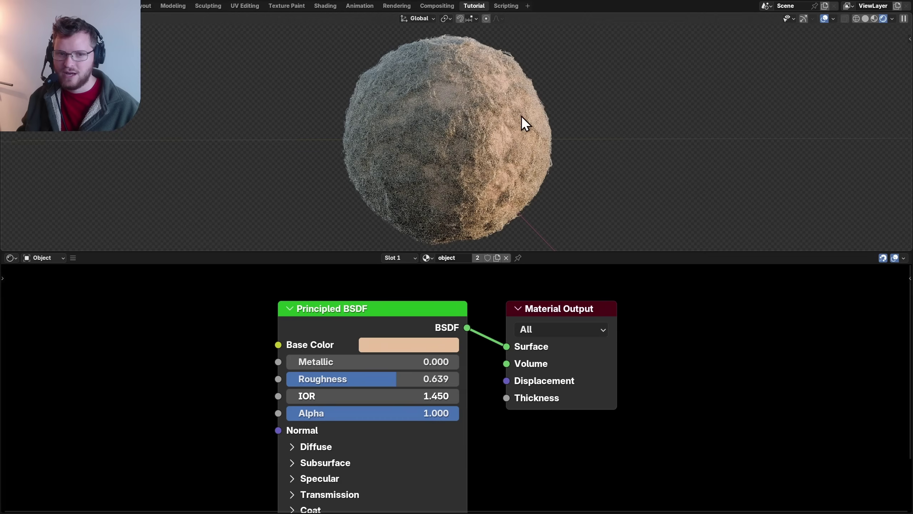
# Set the hair material's Roughness to about 0.548 and Radial Roughness to about 0.443.
pyautogui.moveTo(401, 112); pyautogui.dragTo(441, 116, button='middle')
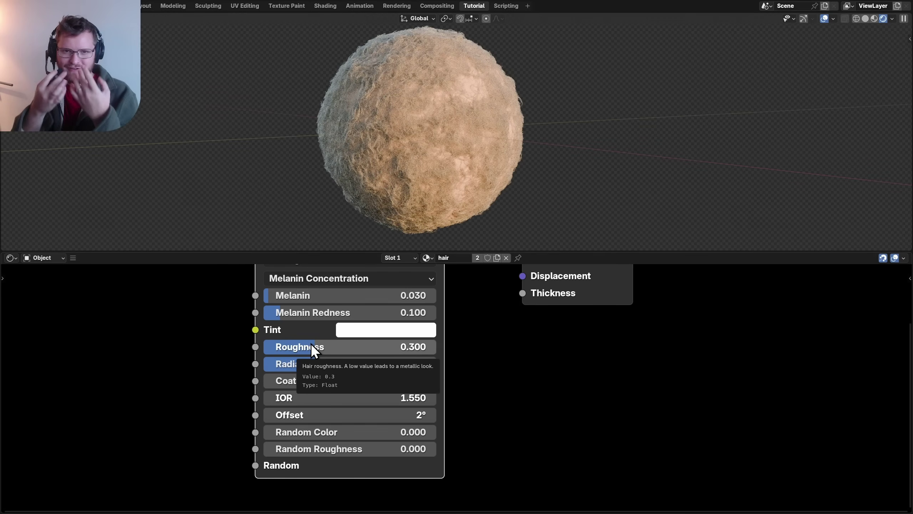
pyautogui.moveTo(311, 346); pyautogui.dragTo(360, 348)
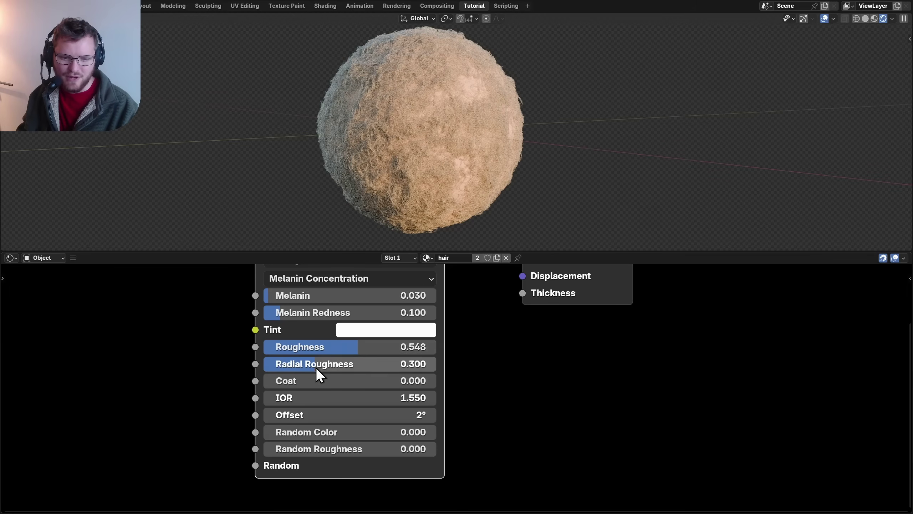
pyautogui.moveTo(316, 369)
pyautogui.mouseDown()
pyautogui.moveTo(358, 369)
pyautogui.moveTo(300, 367)
pyautogui.mouseUp()
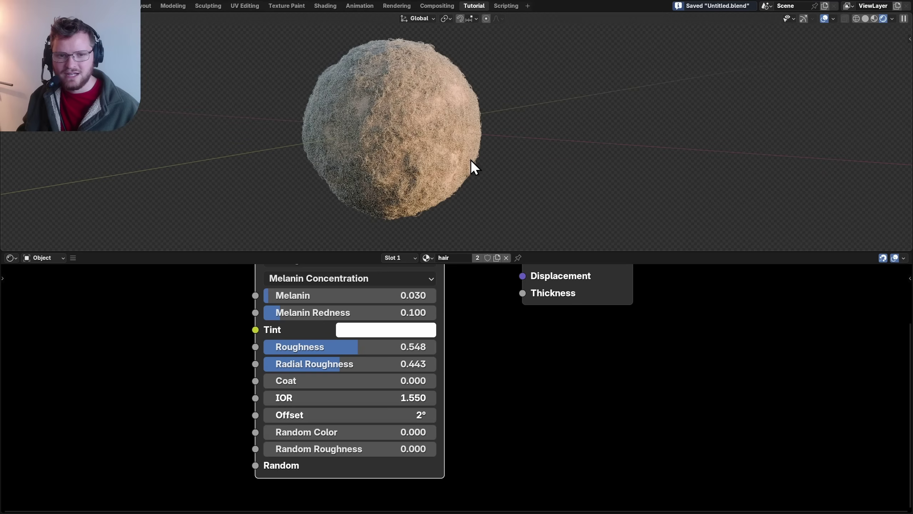
# Inspect the curly hair strands up close on the sphere and save the file.
pyautogui.scroll(5, 399, 132)
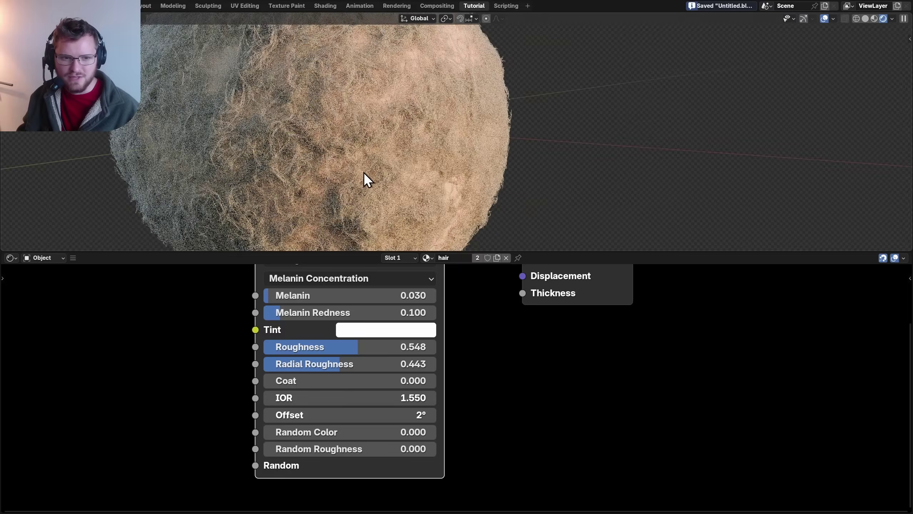
pyautogui.scroll(3, 426, 161)
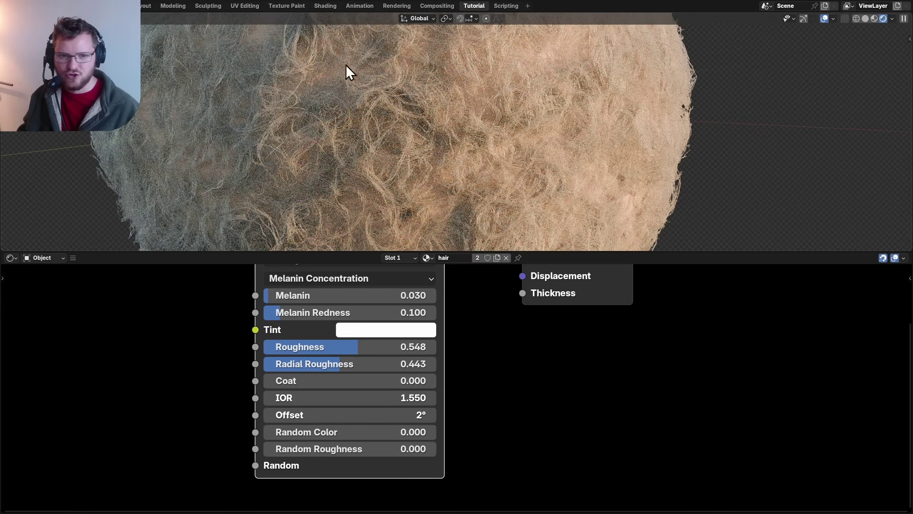
pyautogui.scroll(-5, 345, 64)
pyautogui.moveTo(345, 64); pyautogui.dragTo(398, 127, button='middle')
pyautogui.hotkey('ctrl', 's')
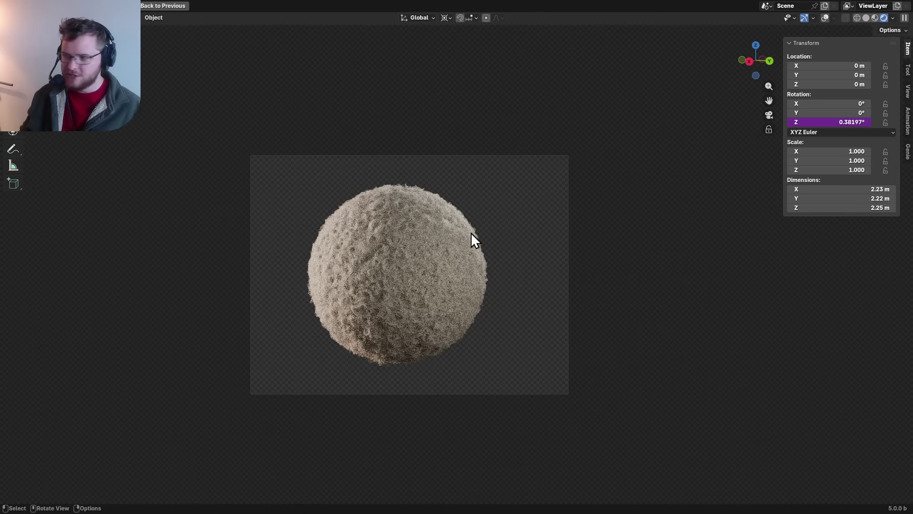
# Examine the surface detail of the hair-covered sphere up close in the camera view.
pyautogui.scroll(3, 400, 232)
pyautogui.scroll(1, 416, 233)
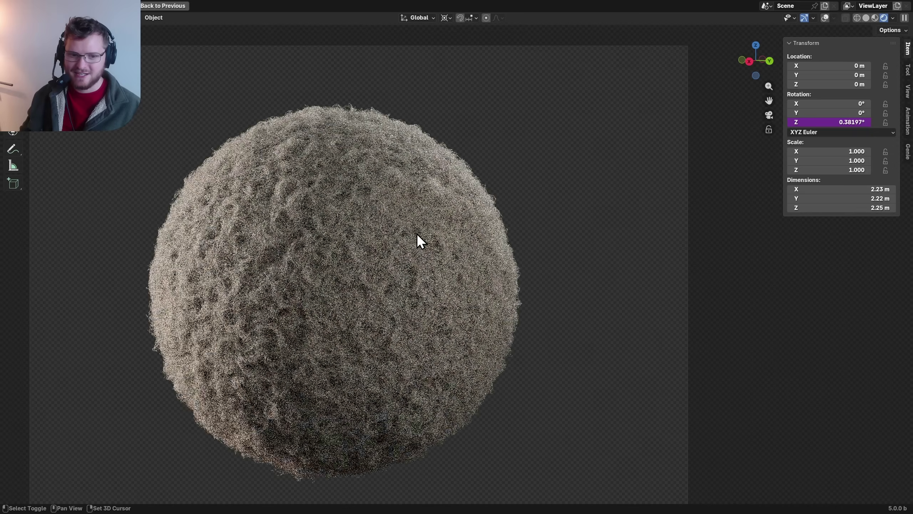
pyautogui.keyDown('shift'); pyautogui.moveTo(417, 233); pyautogui.dragTo(460, 221, button='middle'); pyautogui.keyUp('shift')
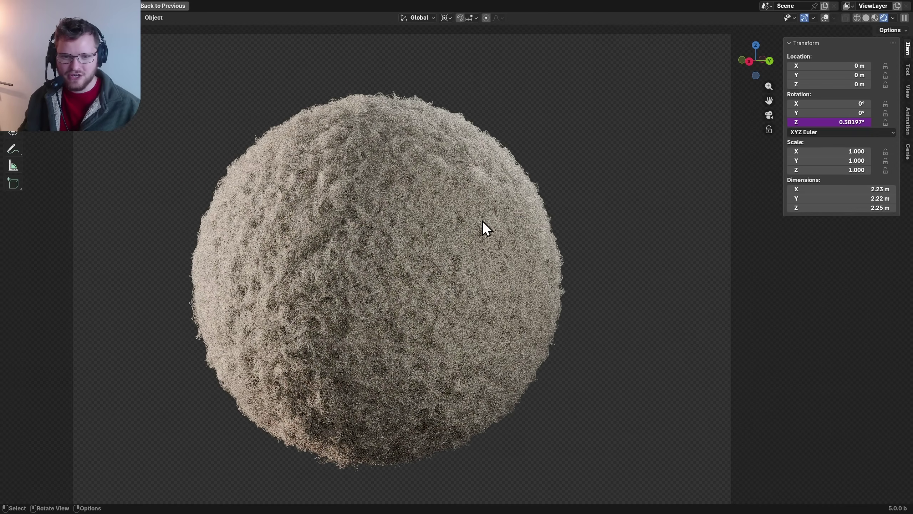